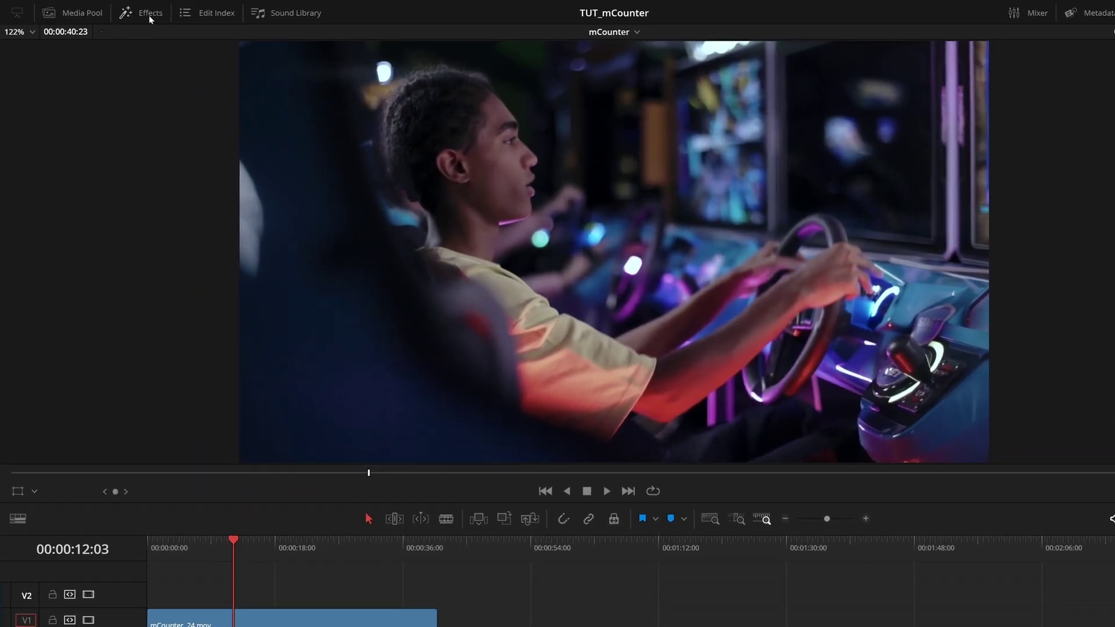
Show the MotionVFX mCounter titles in the effects library and mark mCounter 04 as a favorite.
click(136, 24)
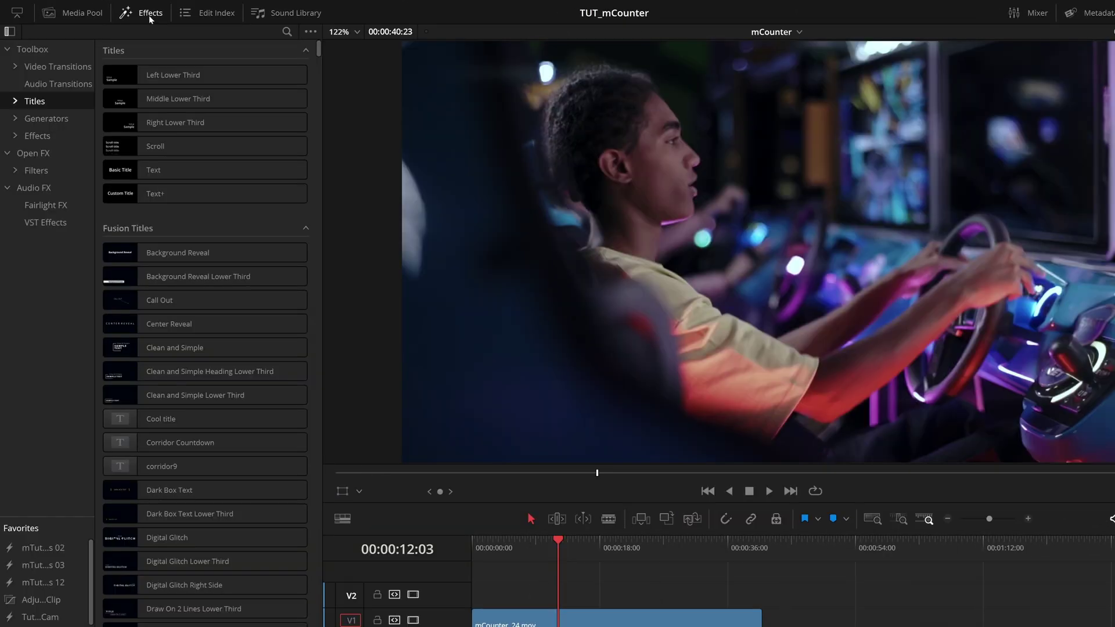
click(16, 102)
click(23, 119)
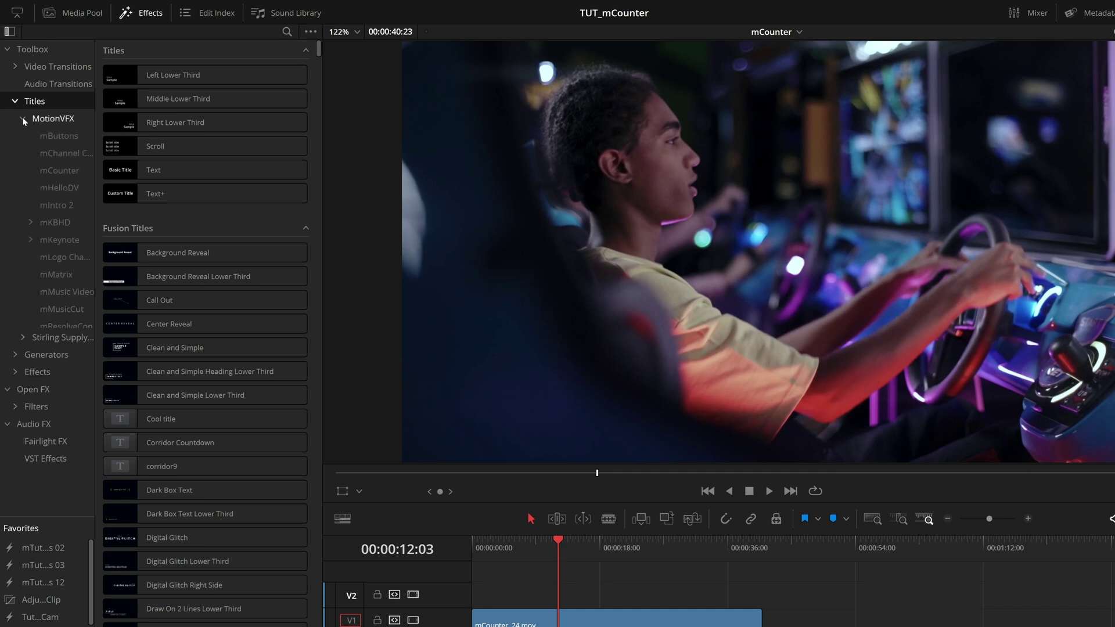
click(47, 173)
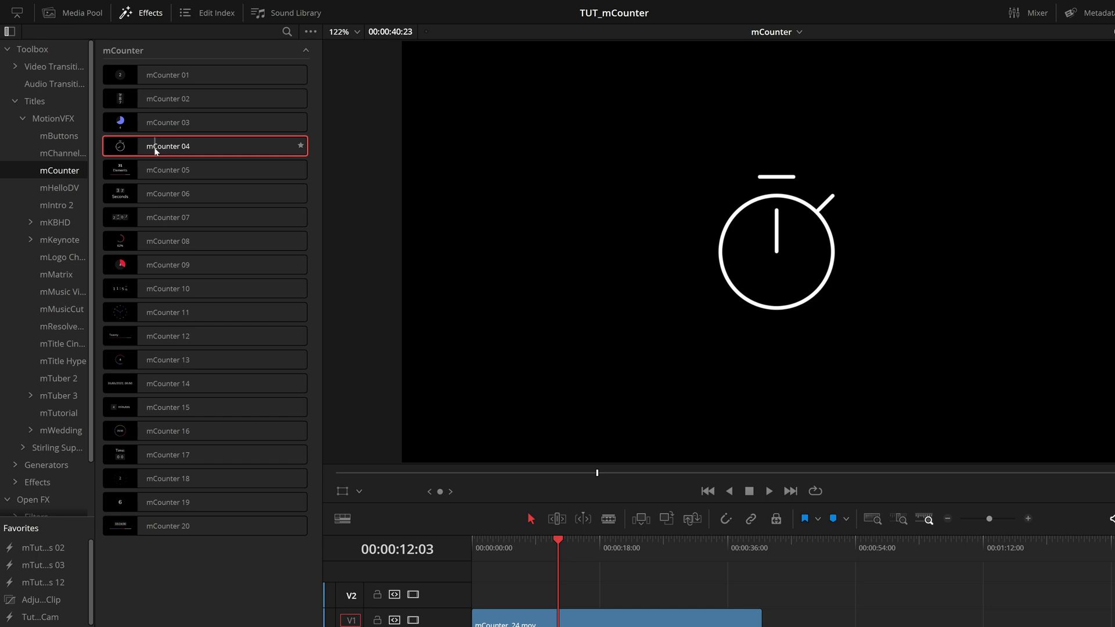
click(301, 147)
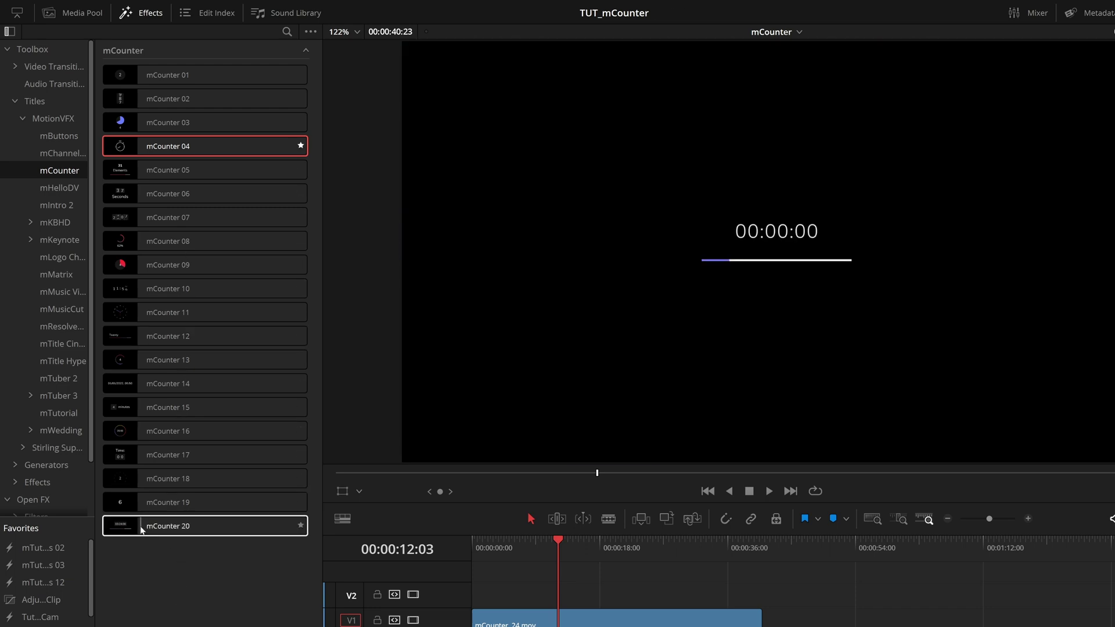
Place the mCounter 20 title on track V2 near the start of mCounter_24.mov and set its duration to 30 seconds.
drag(143, 526, 526, 591)
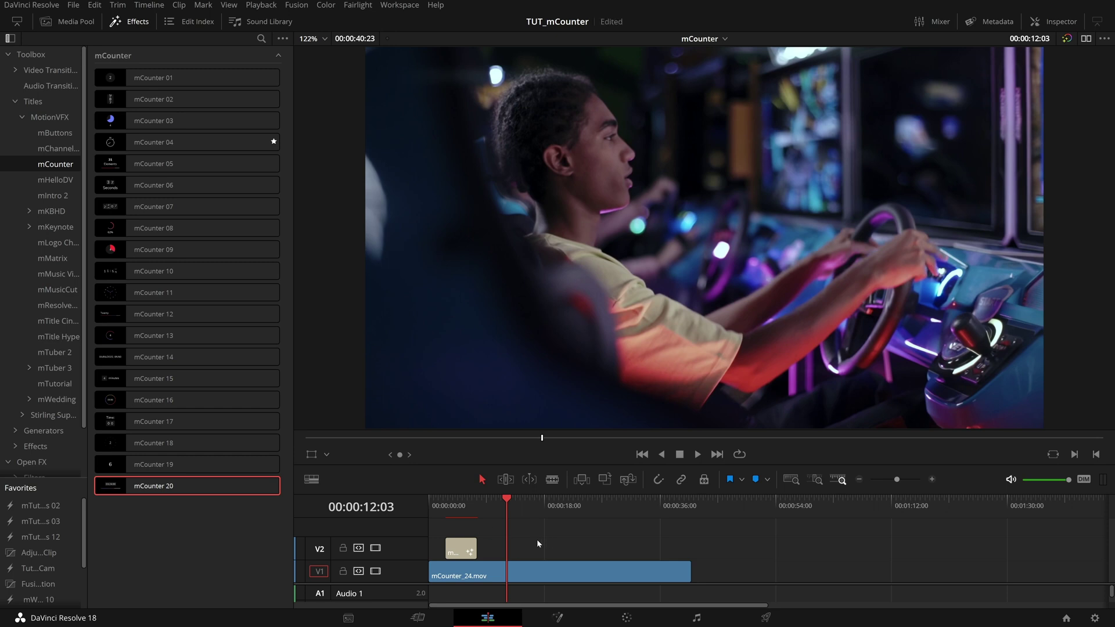
drag(537, 543, 458, 554)
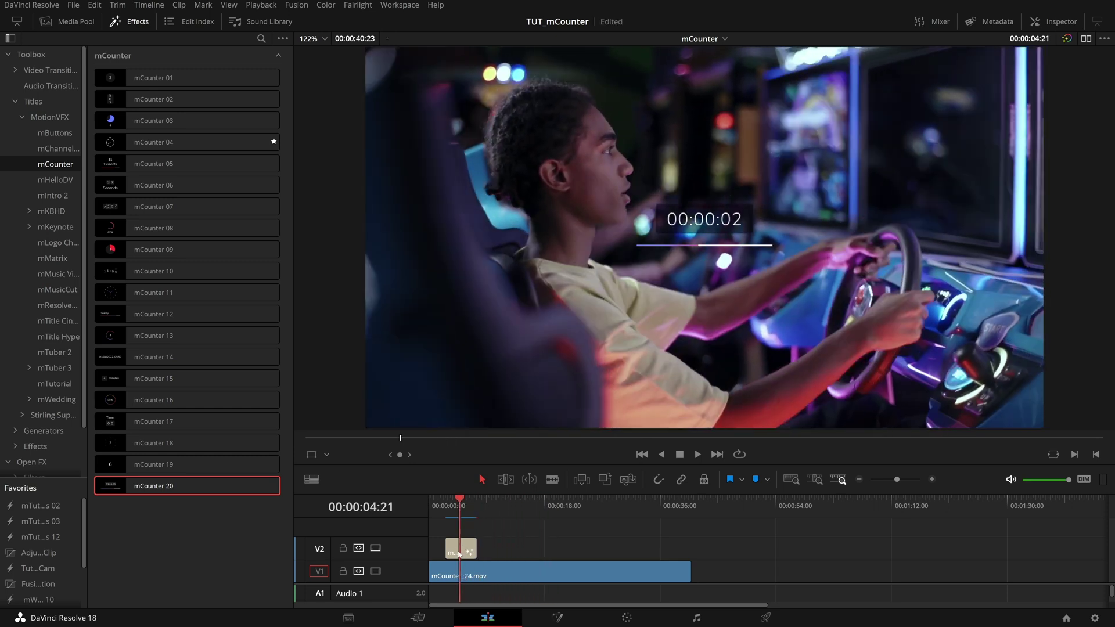
click(459, 554)
key(ctrl+d)
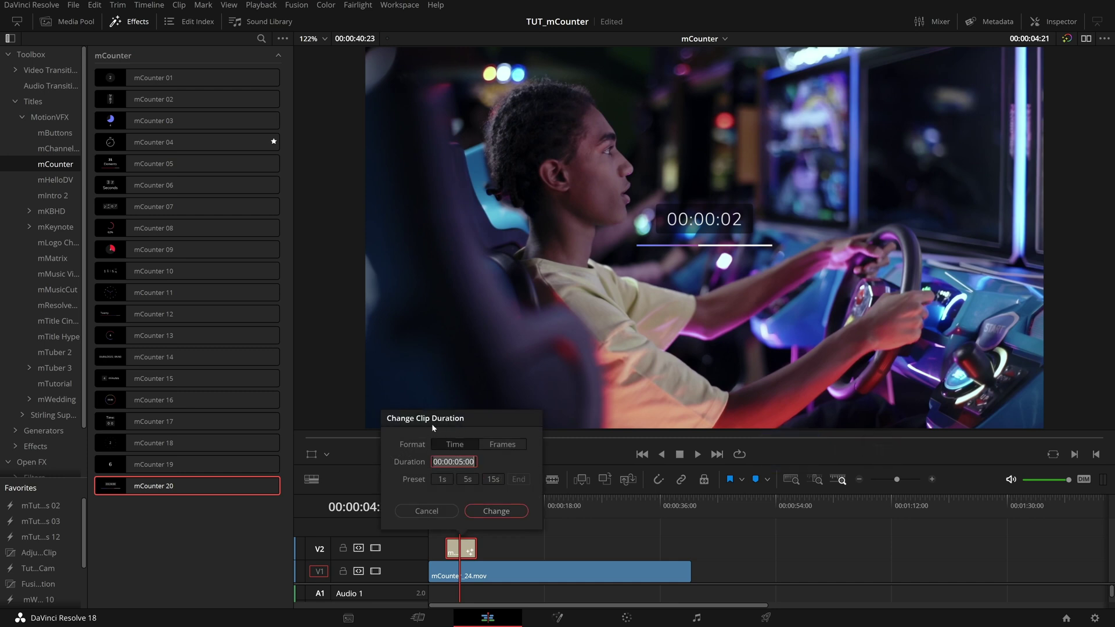
click(475, 461)
key(BackSpace)
key(BackSpace)
text(30)
click(505, 512)
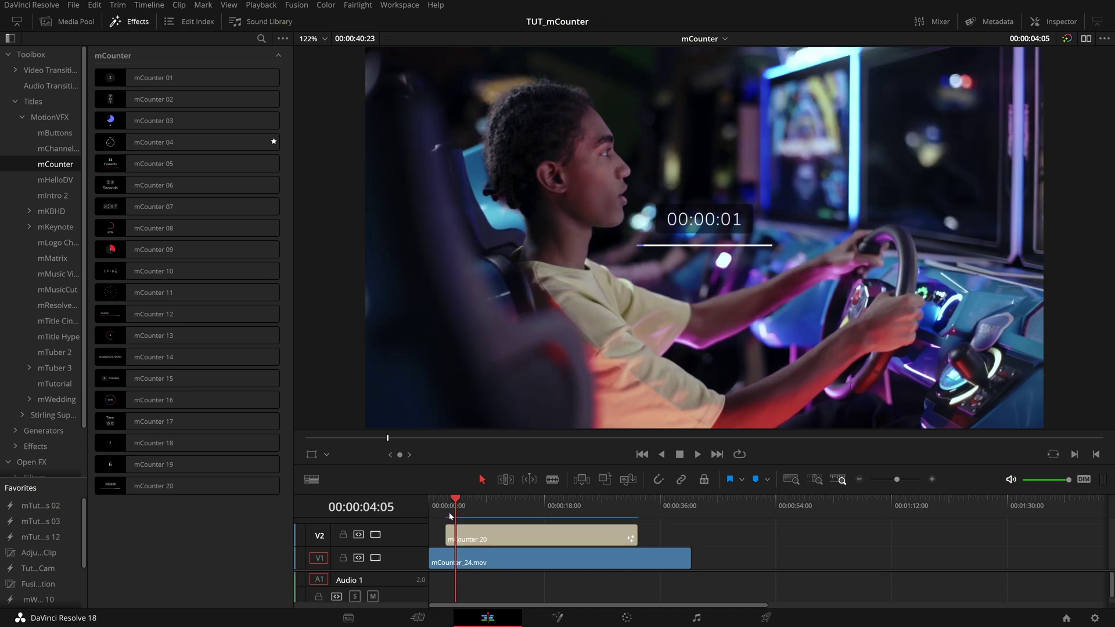
drag(449, 517, 495, 509)
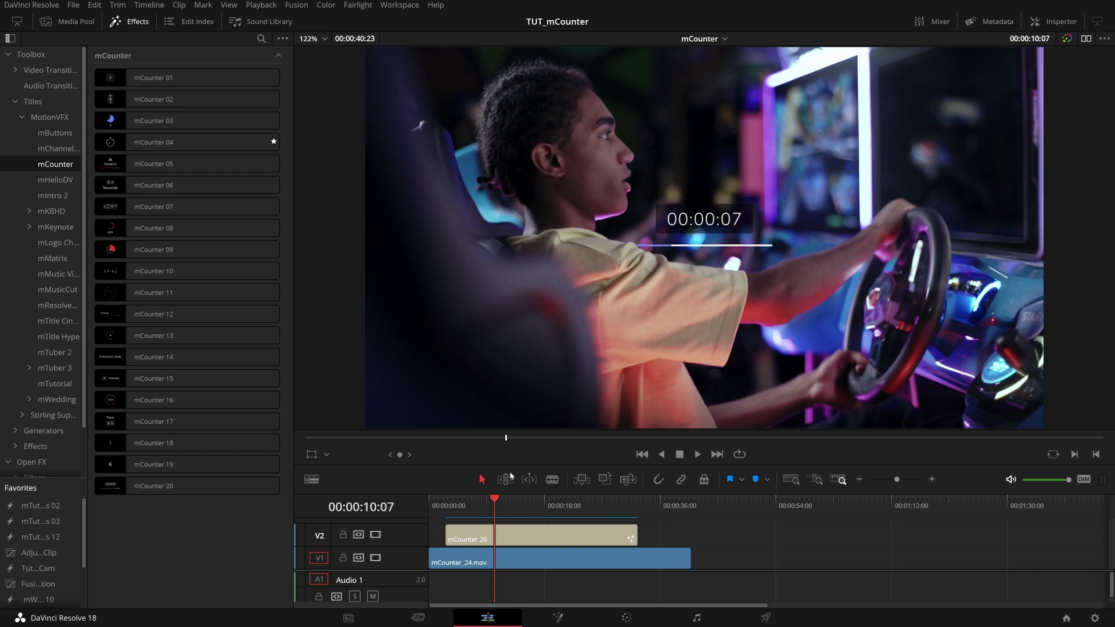
Hide the effects library, show the mCounter 20 title's Inspector settings, and play its intro animation.
click(137, 22)
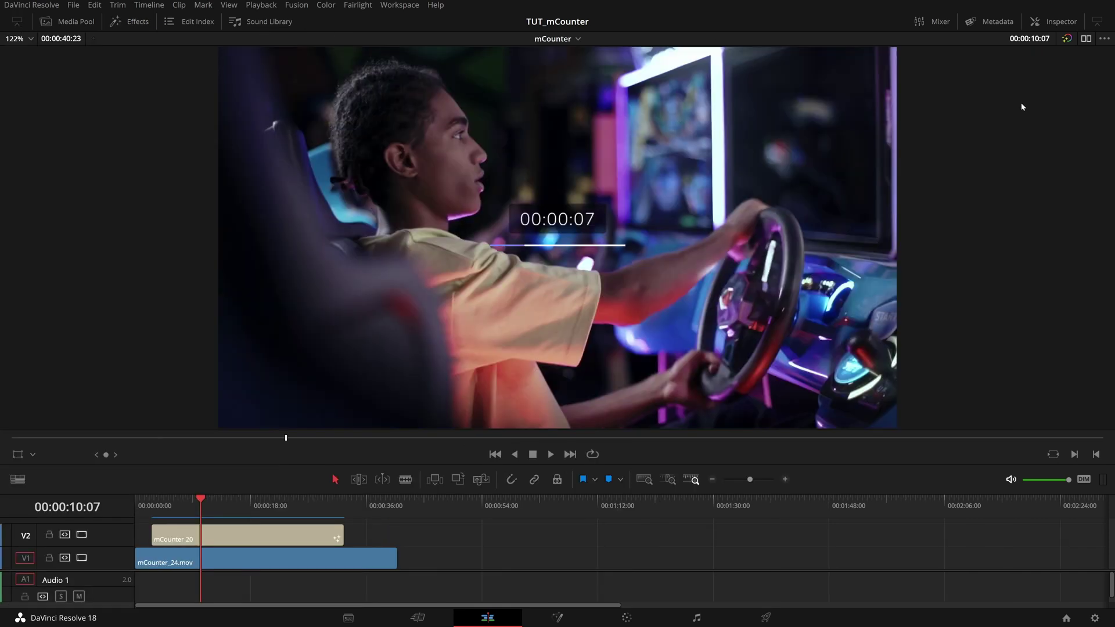
click(1037, 21)
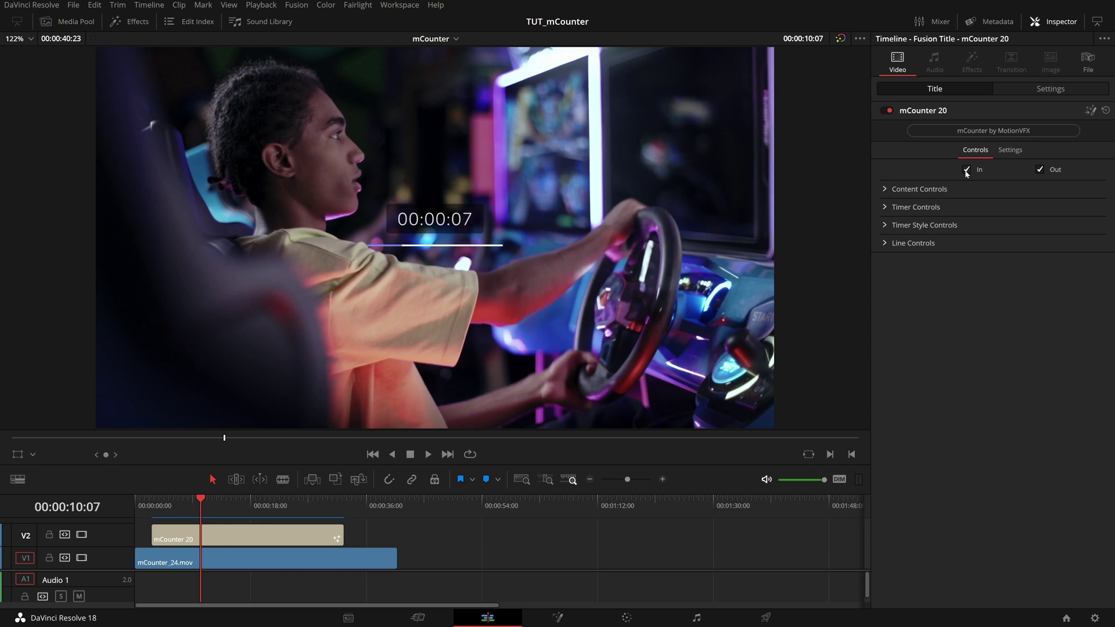
drag(179, 510, 152, 516)
key(space)
key(space)
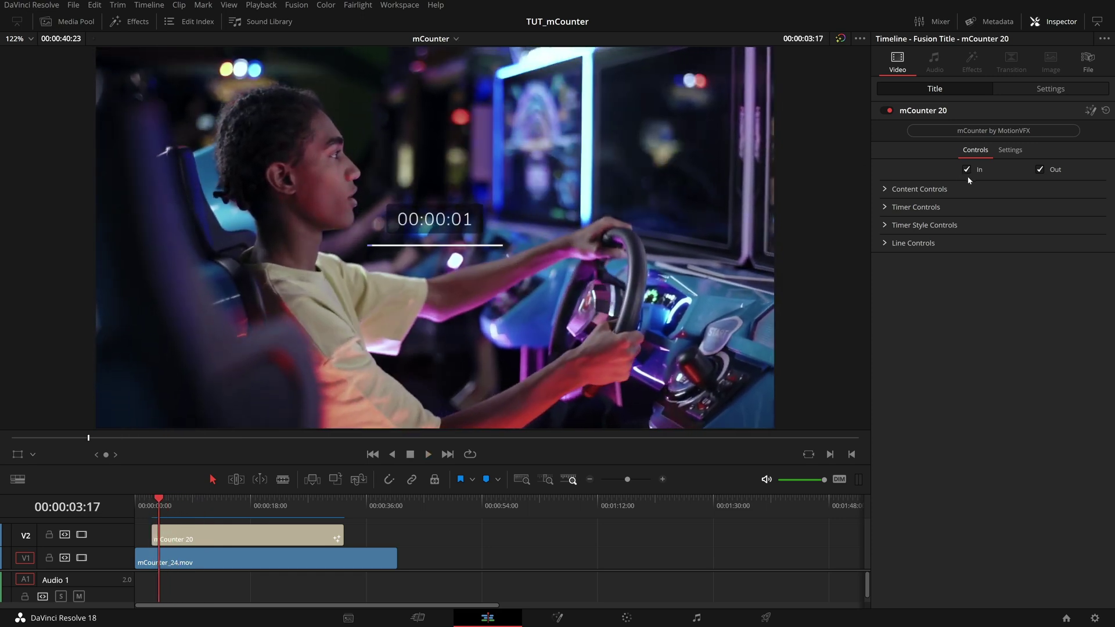
Try the title without its In animation, play its start, and re-enable the animation.
click(968, 170)
drag(157, 506, 148, 504)
key(space)
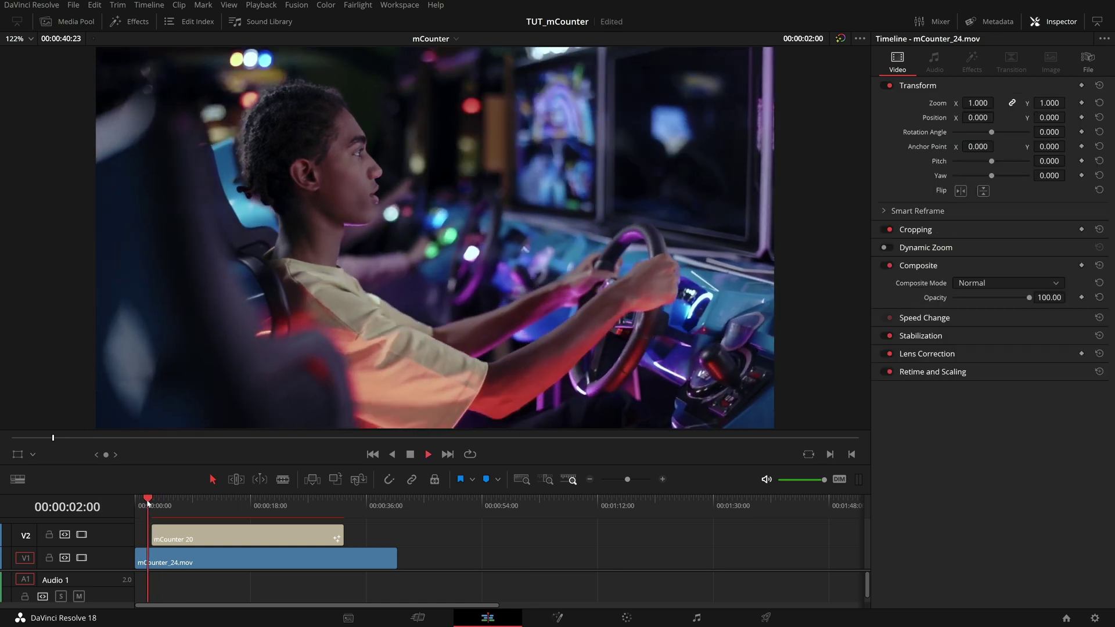
key(space)
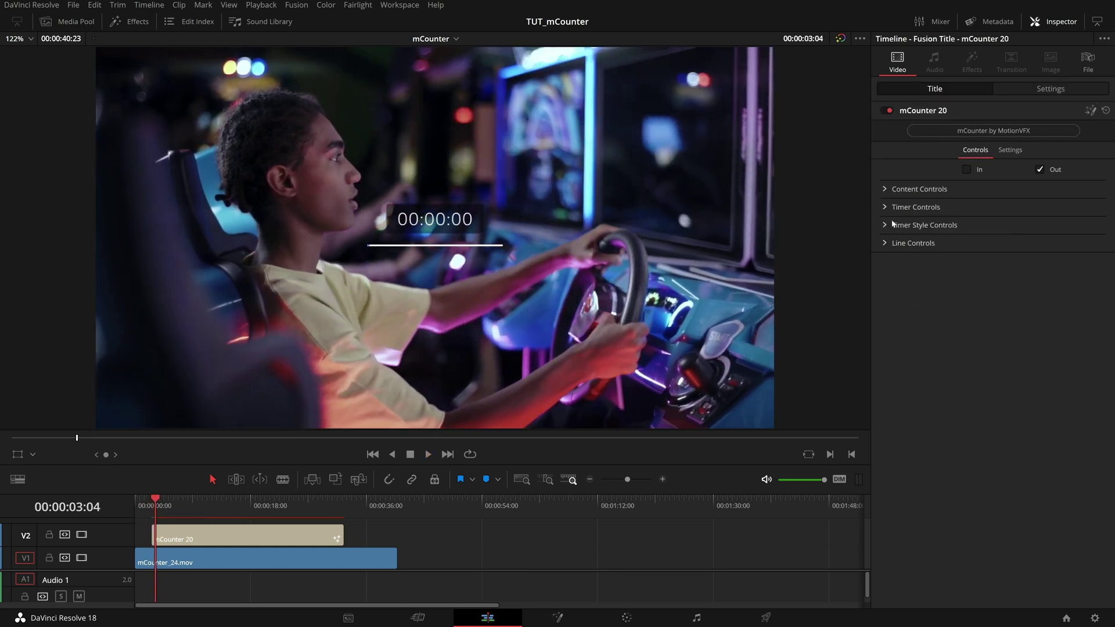
click(974, 172)
Try a content position X of 0.711, scale of 0.926 and rotation of 2.7, and undo all three changes.
click(883, 189)
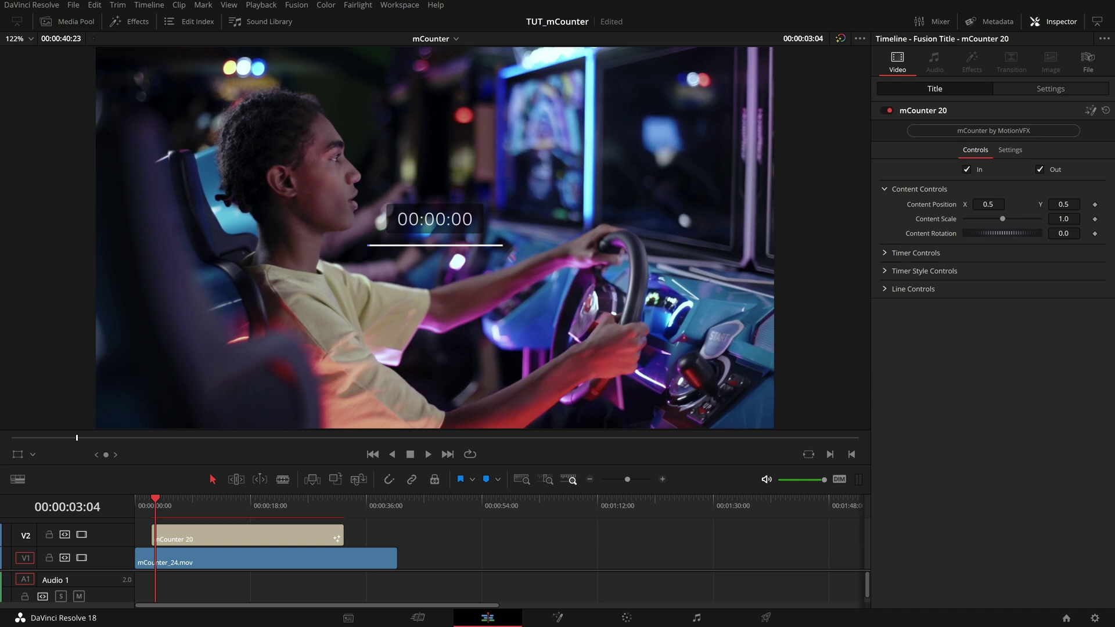
drag(989, 204, 1071, 247)
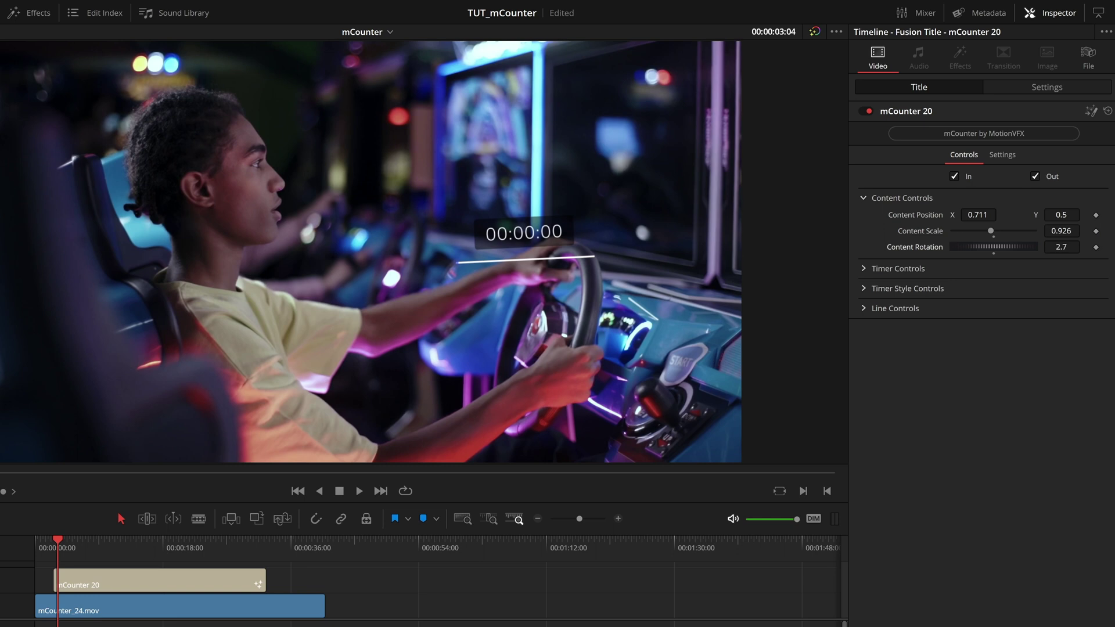
key(ctrl+z)
key(ctrl+z)
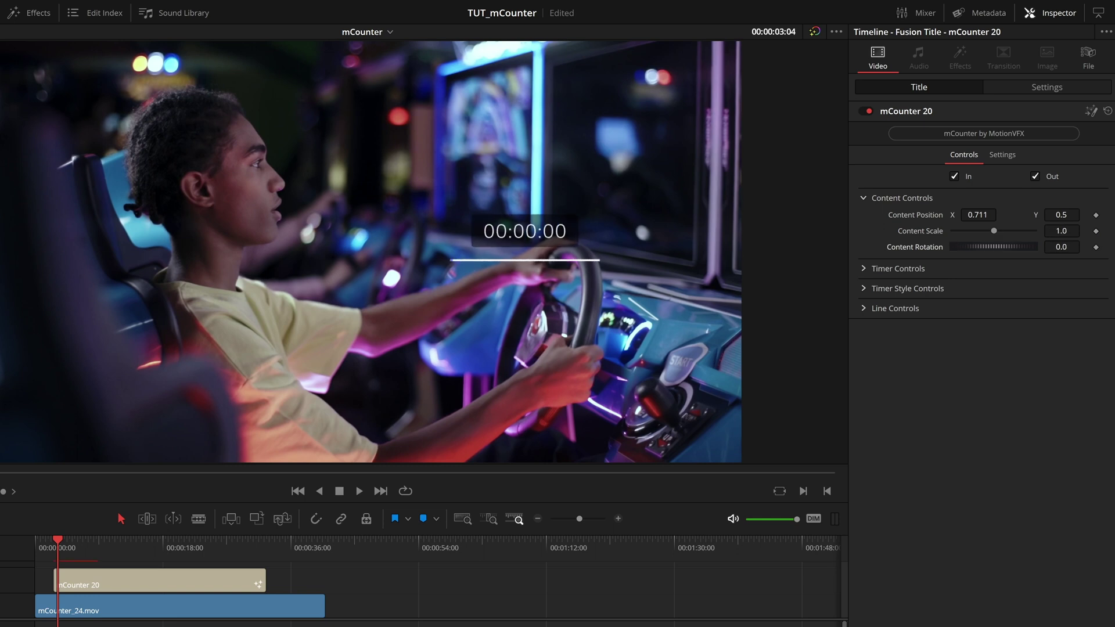
key(ctrl+z)
Set the title's content position to X 0.594 and Y 0.694.
drag(978, 215, 1079, 215)
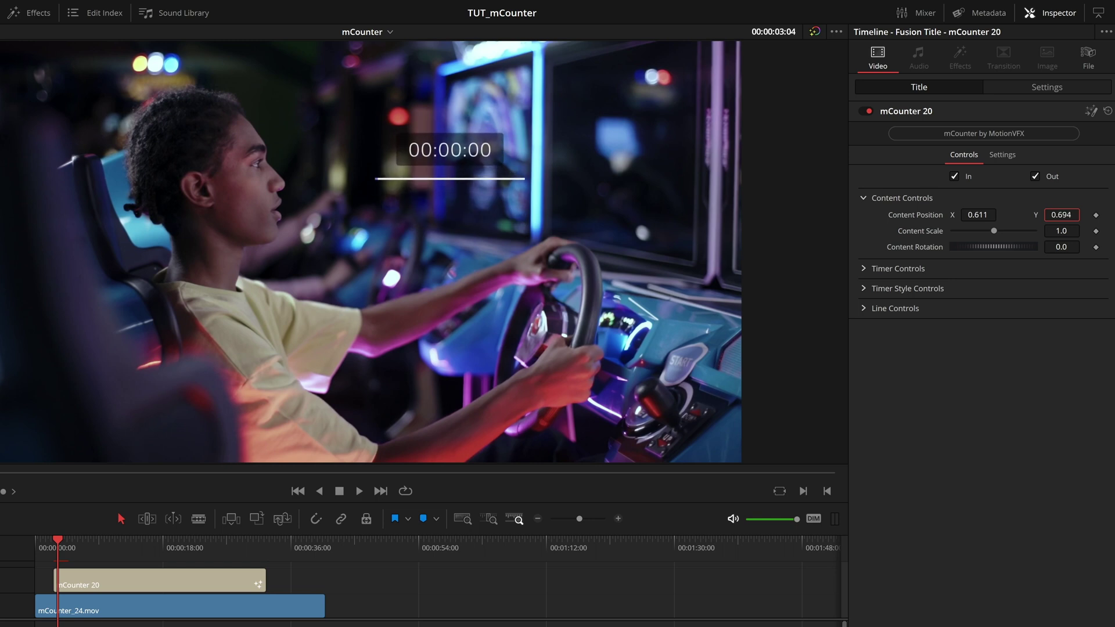
drag(978, 215, 974, 215)
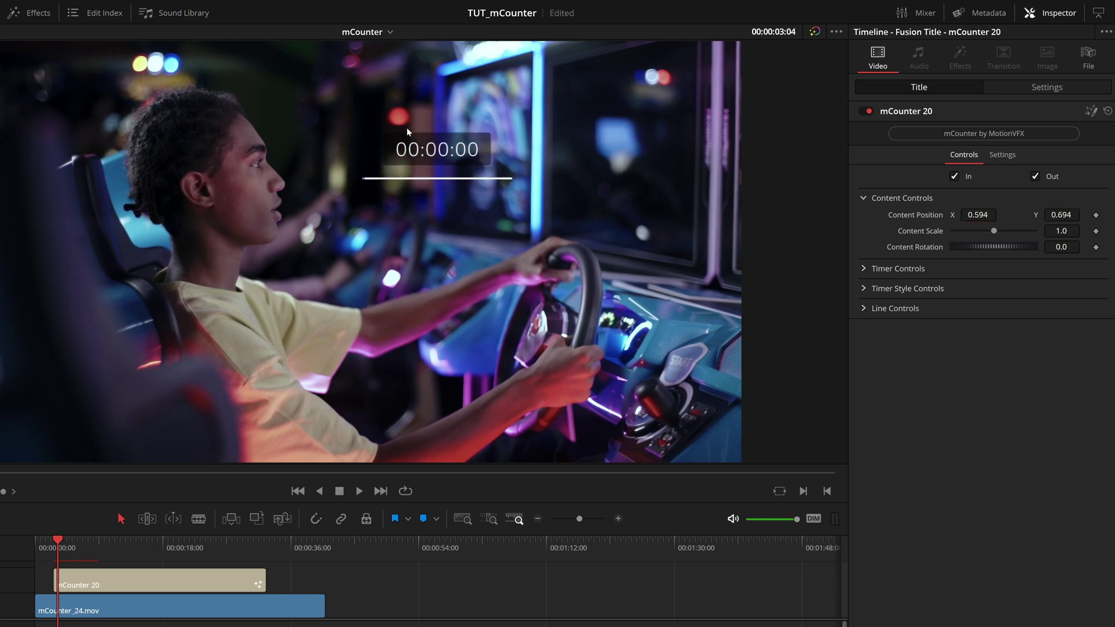
click(863, 198)
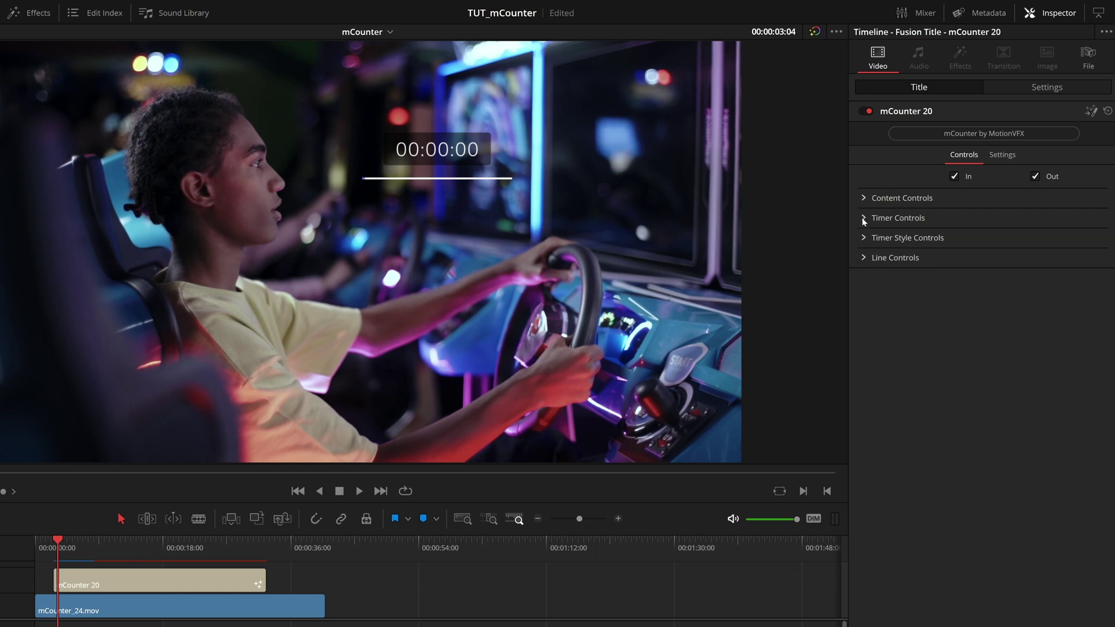
Expand the title's Timer Controls and scrub through the clip to check how the timer counts.
click(862, 218)
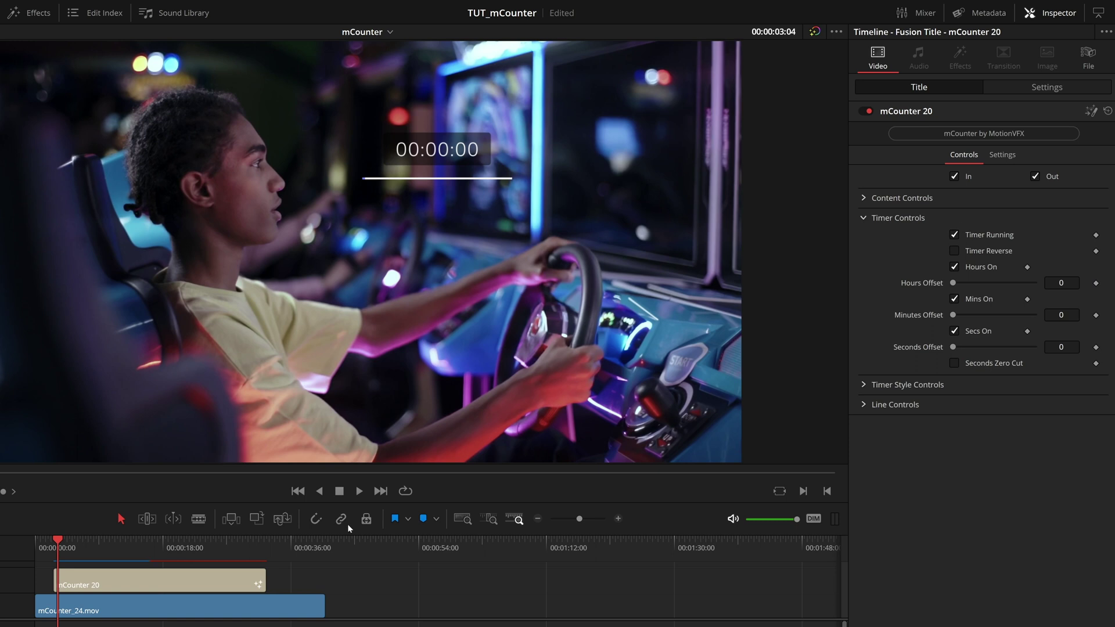
key(space)
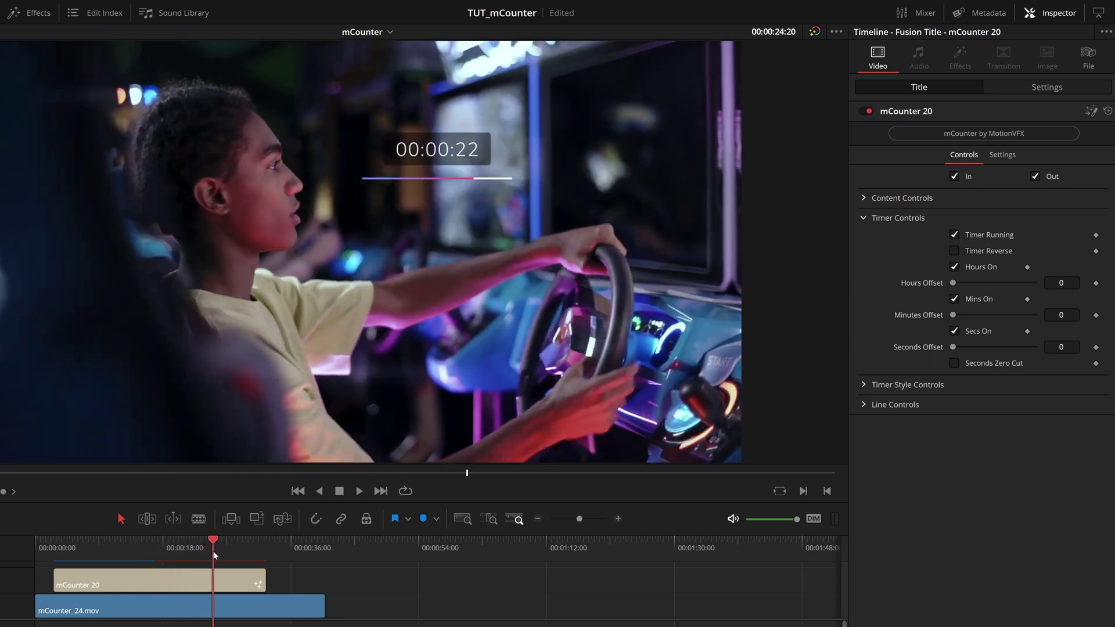
mouse_move(209, 552)
mouse_down()
mouse_move(256, 557)
mouse_move(229, 555)
mouse_up()
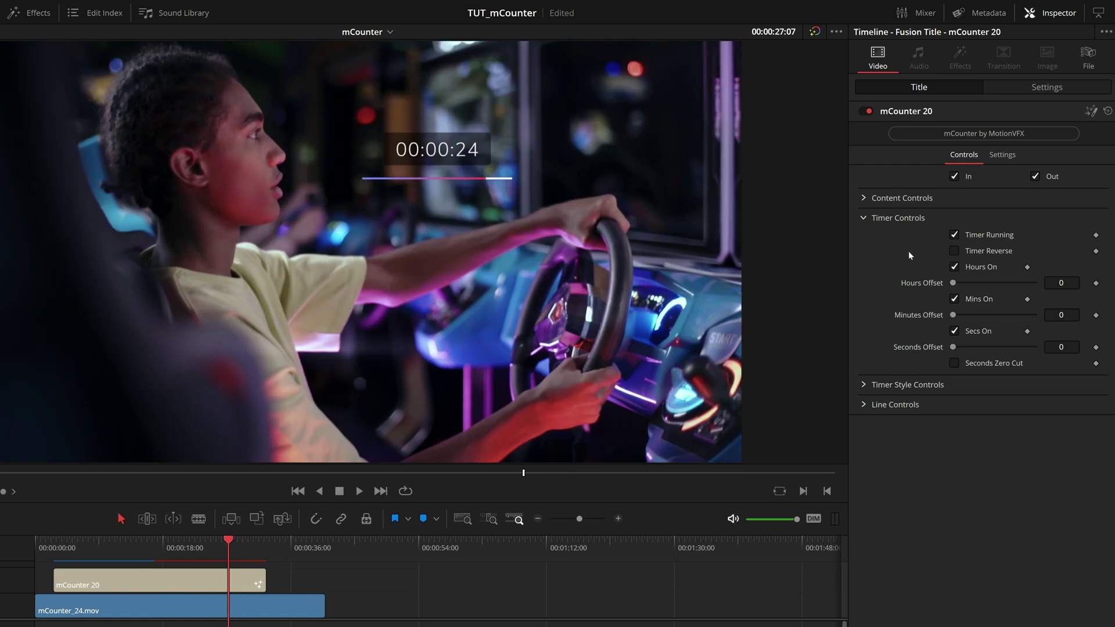
Try turning Timer Running off, scrub through the title, and turn it back on.
click(954, 234)
drag(154, 565, 222, 575)
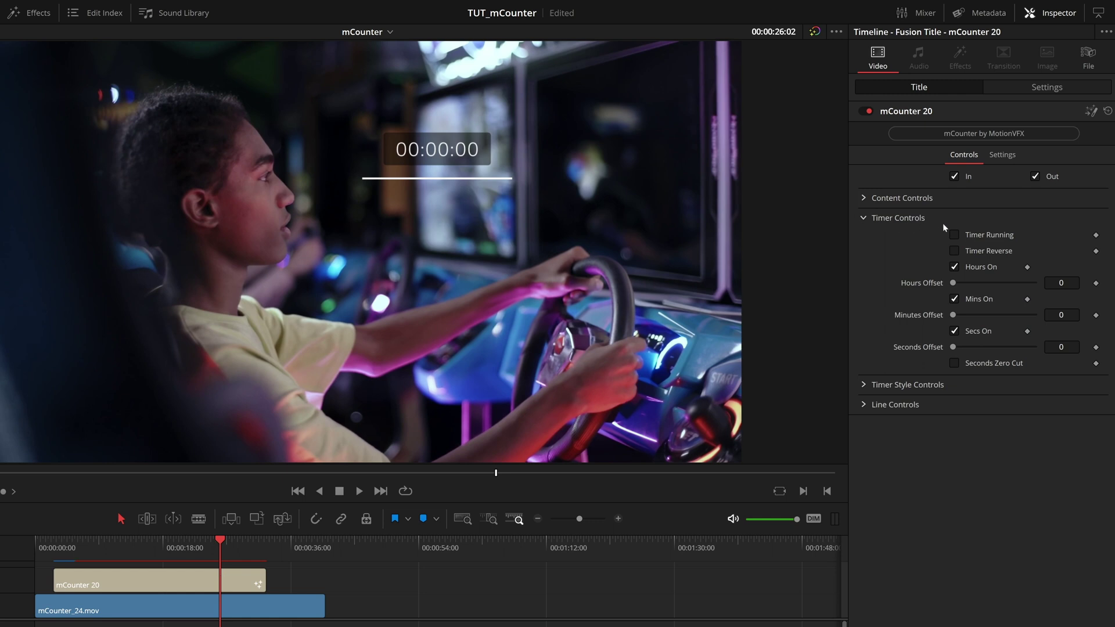
click(955, 235)
Enable Timer Reverse for the title and scrub to the end of the clip to check the countdown.
mouse_move(95, 542)
mouse_down()
mouse_move(68, 546)
mouse_move(87, 546)
mouse_up()
click(969, 252)
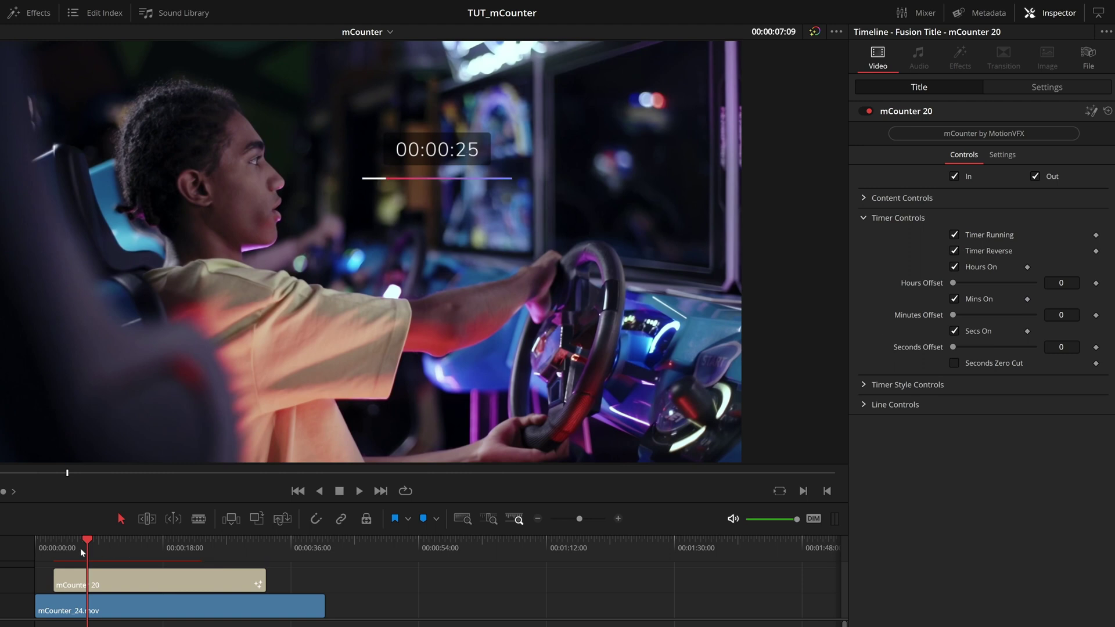
drag(80, 549, 267, 566)
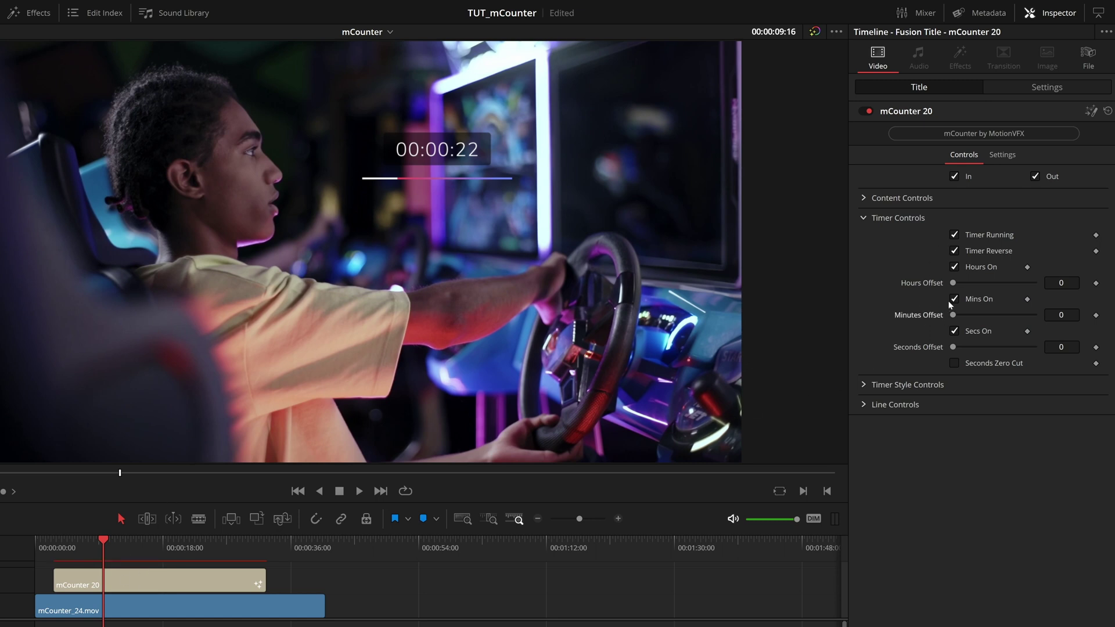
Test an Hours Offset of 2, turn off the hours display, and return the Hours Offset to 0.
drag(954, 284, 960, 284)
click(954, 266)
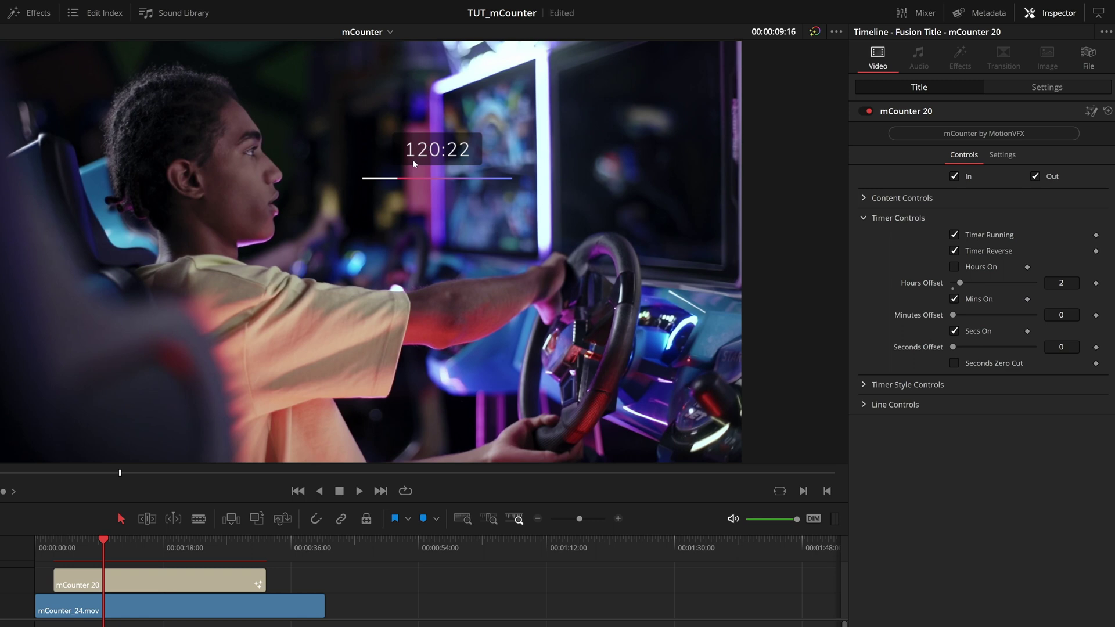
drag(960, 284, 897, 287)
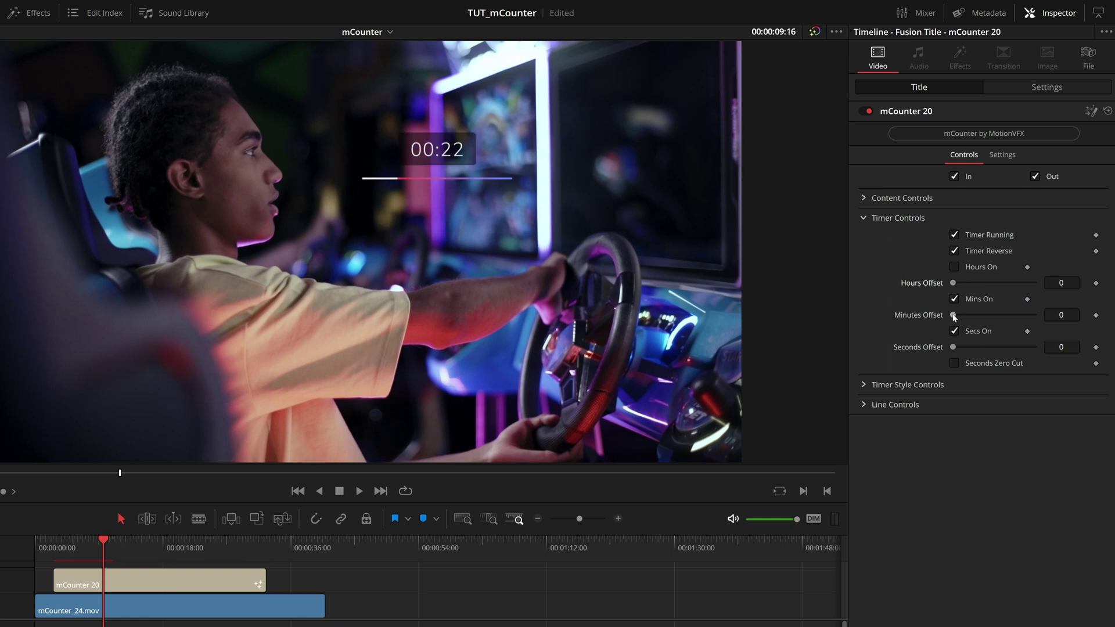
Set the Minutes Offset to 5, scrub the countdown with the minutes display off, and turn the minutes back on.
click(1061, 315)
text(5)
key(Return)
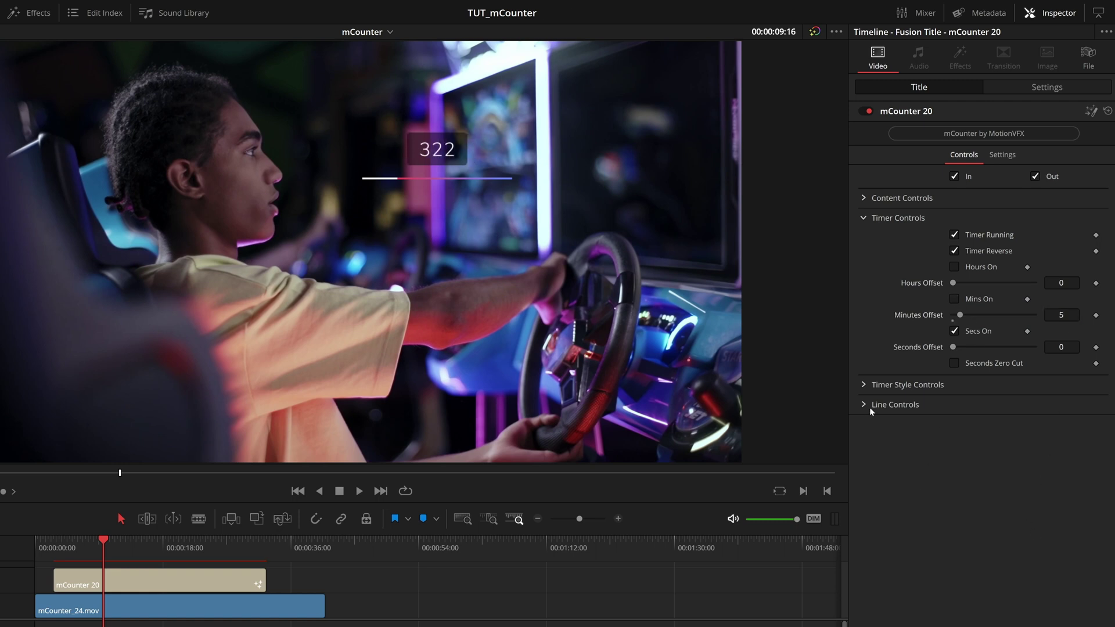
drag(124, 546, 265, 563)
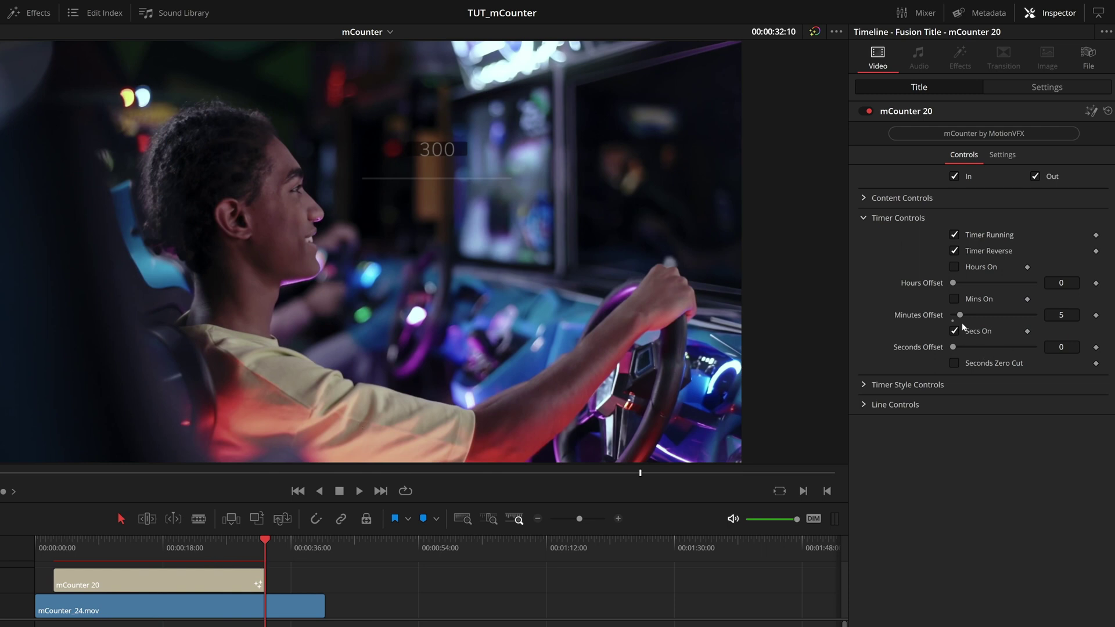
click(954, 299)
click(186, 549)
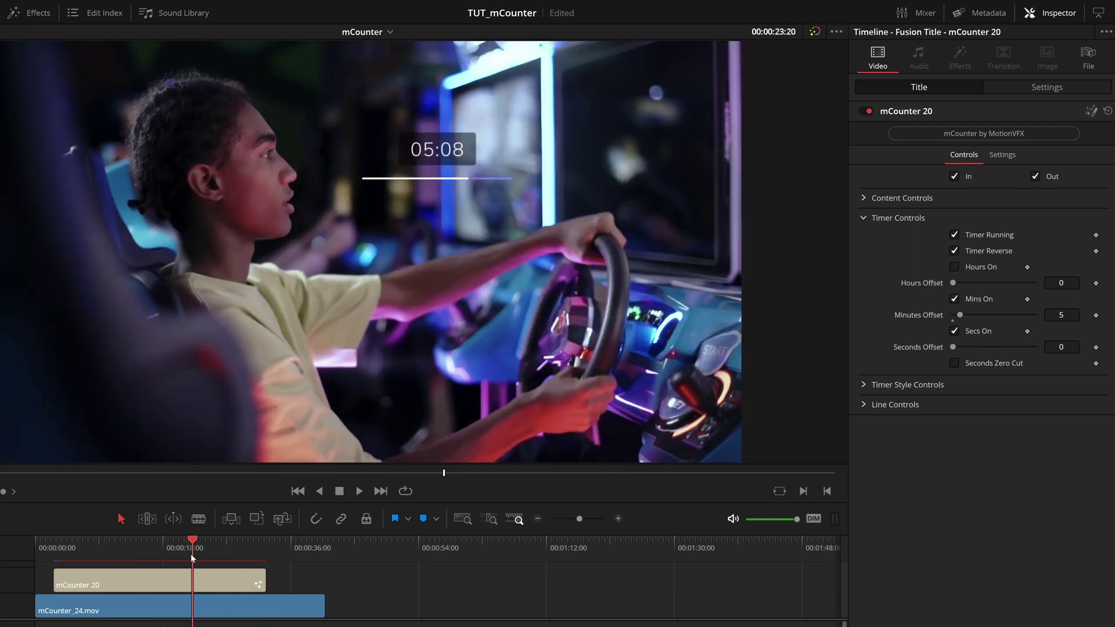
Reset the Minutes Offset to 0, try the value 59, and return it to 0.
drag(960, 315, 951, 315)
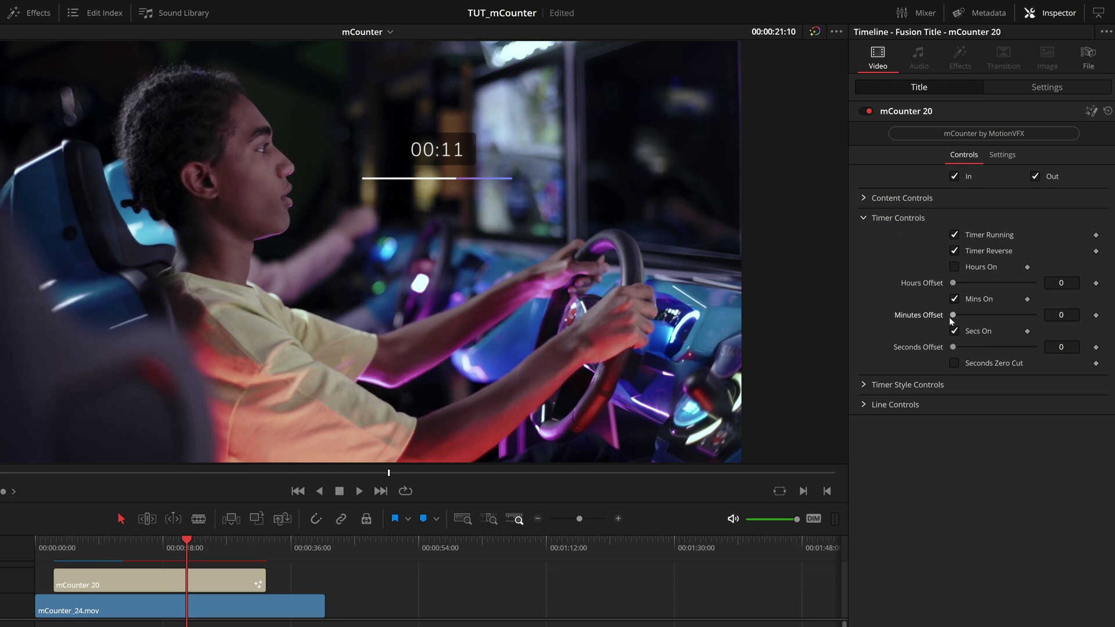
drag(952, 315, 1034, 315)
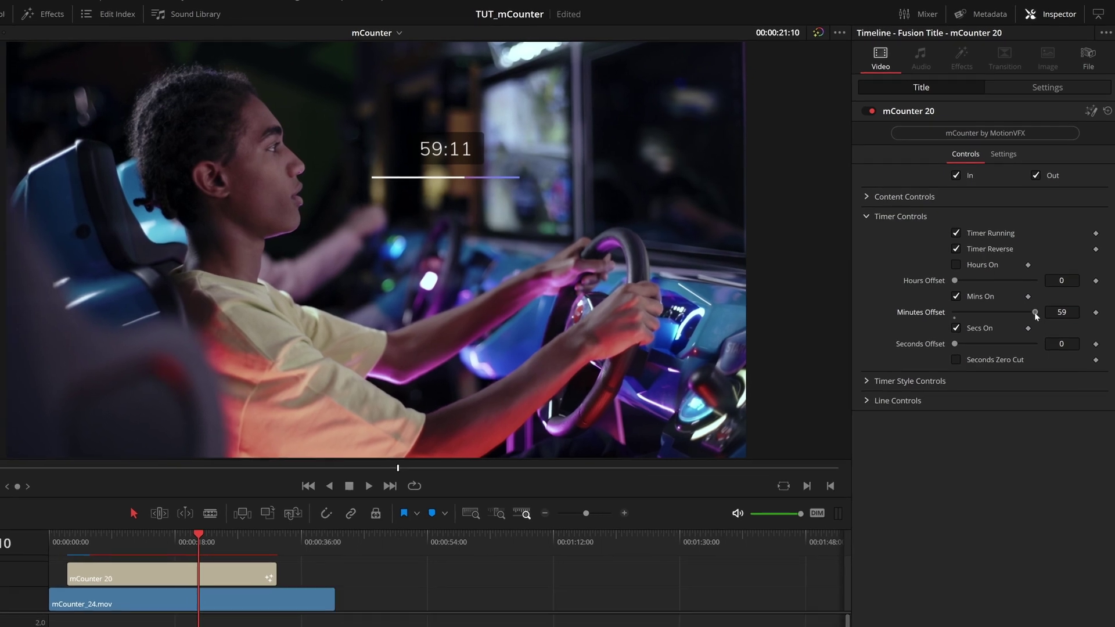
drag(1035, 313, 933, 315)
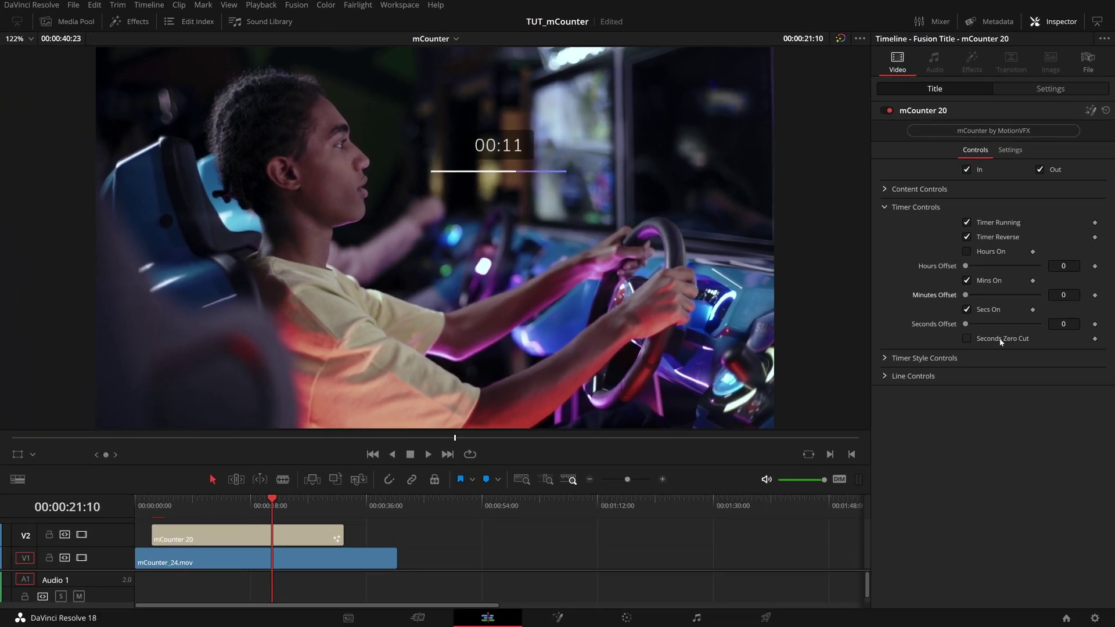
Save the project and scrub to 00:00:27:02 to check the timer near the end of the countdown.
key(ctrl+s)
drag(293, 504, 309, 505)
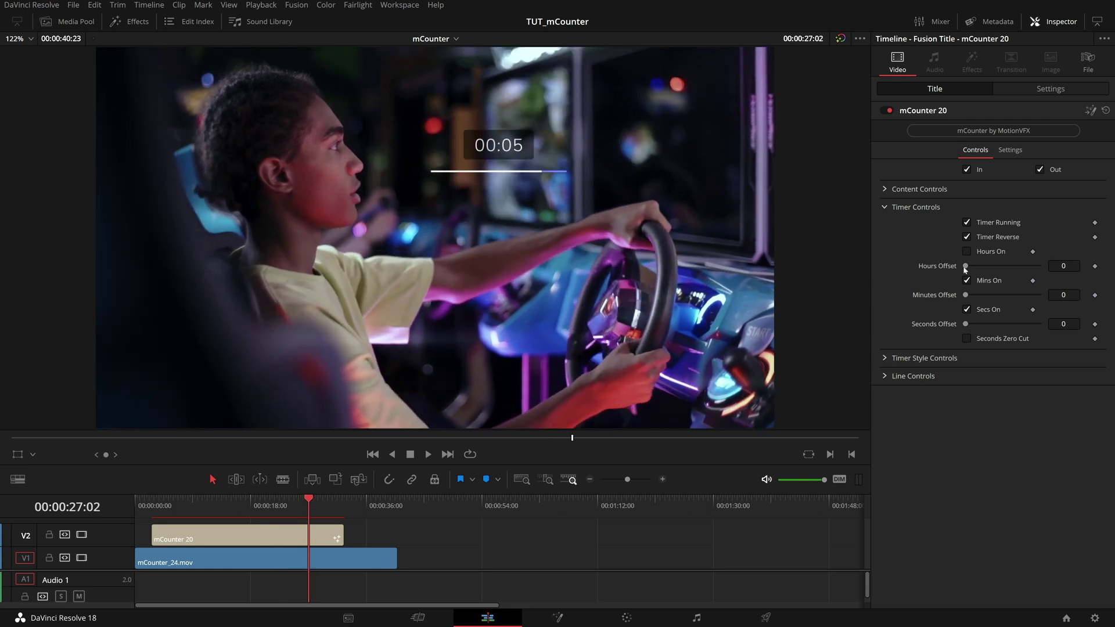
Turn off the minutes display, enable Seconds Zero Cut, and play parts of the countdown to check the seconds-only timer.
click(966, 281)
drag(201, 510, 295, 514)
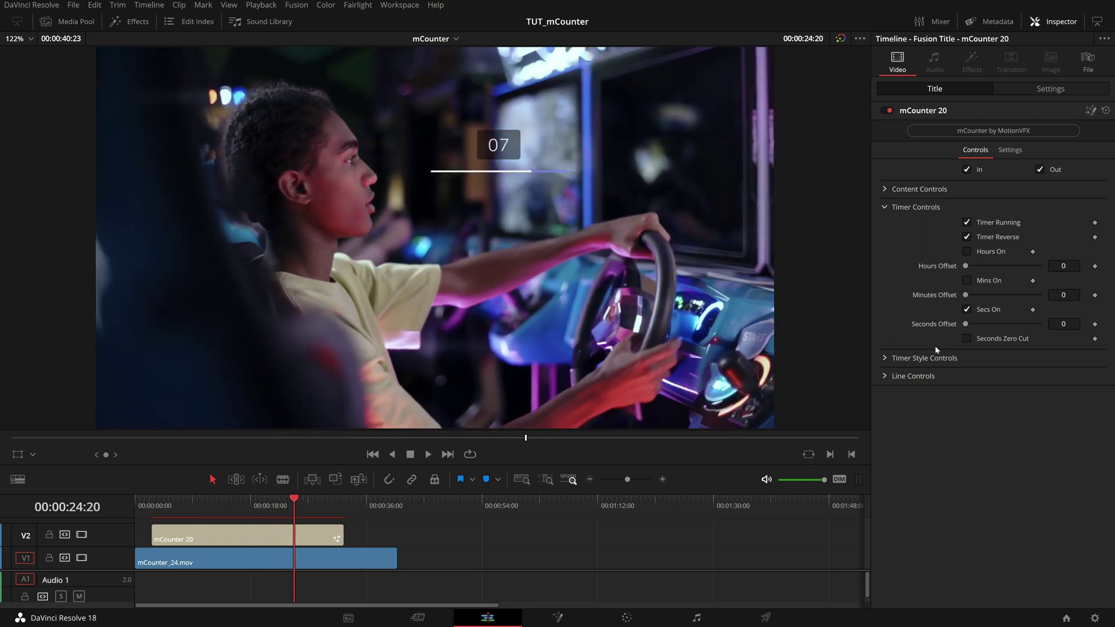
click(967, 339)
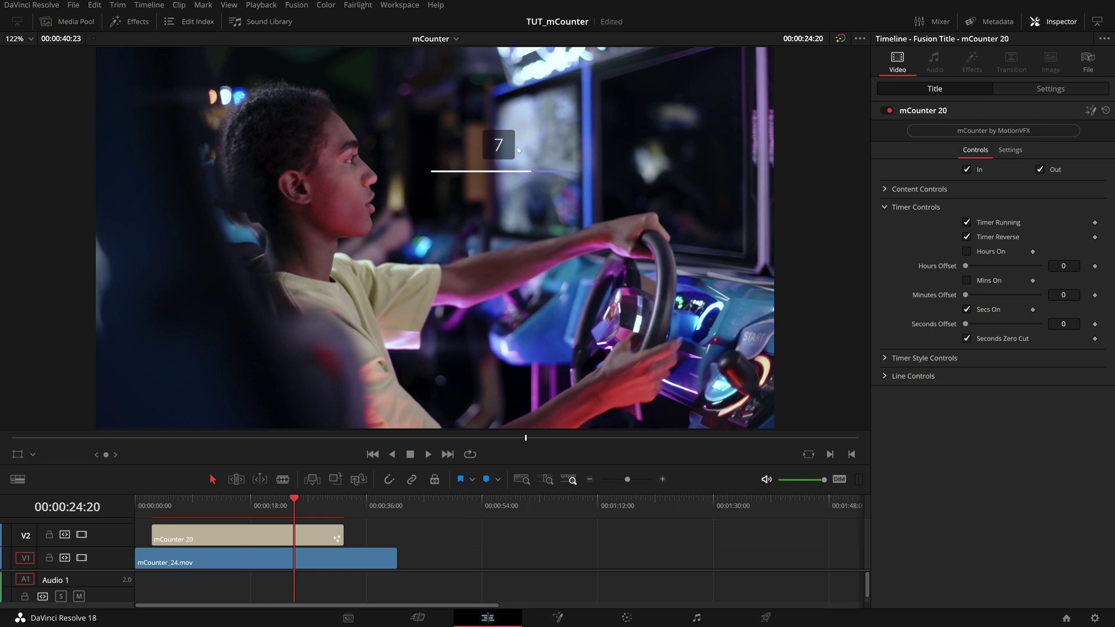
click(244, 512)
key(space)
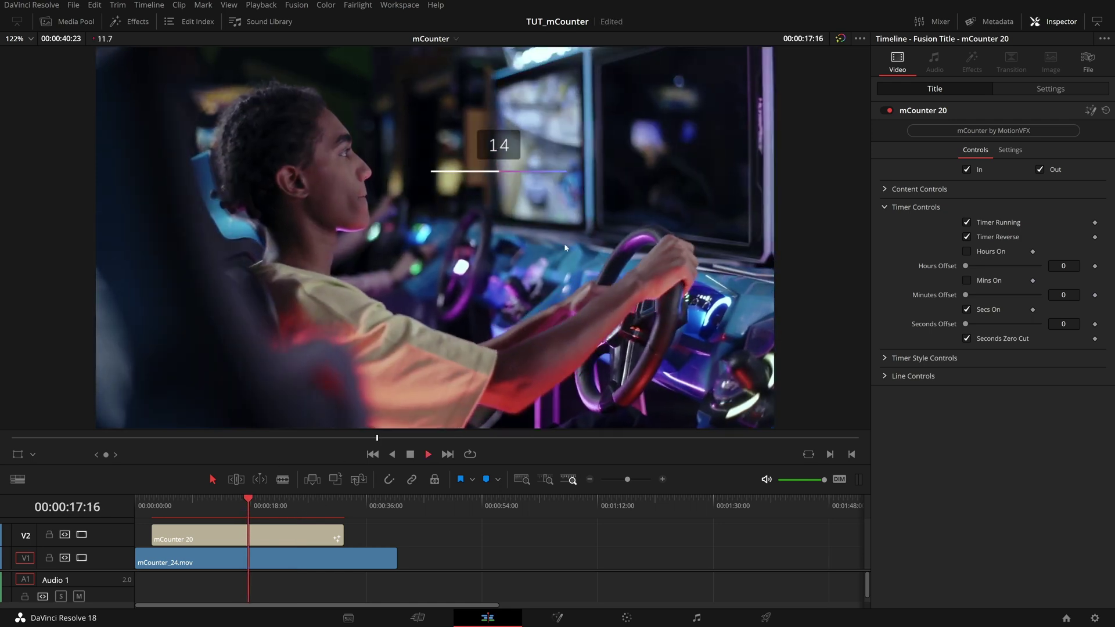
click(295, 503)
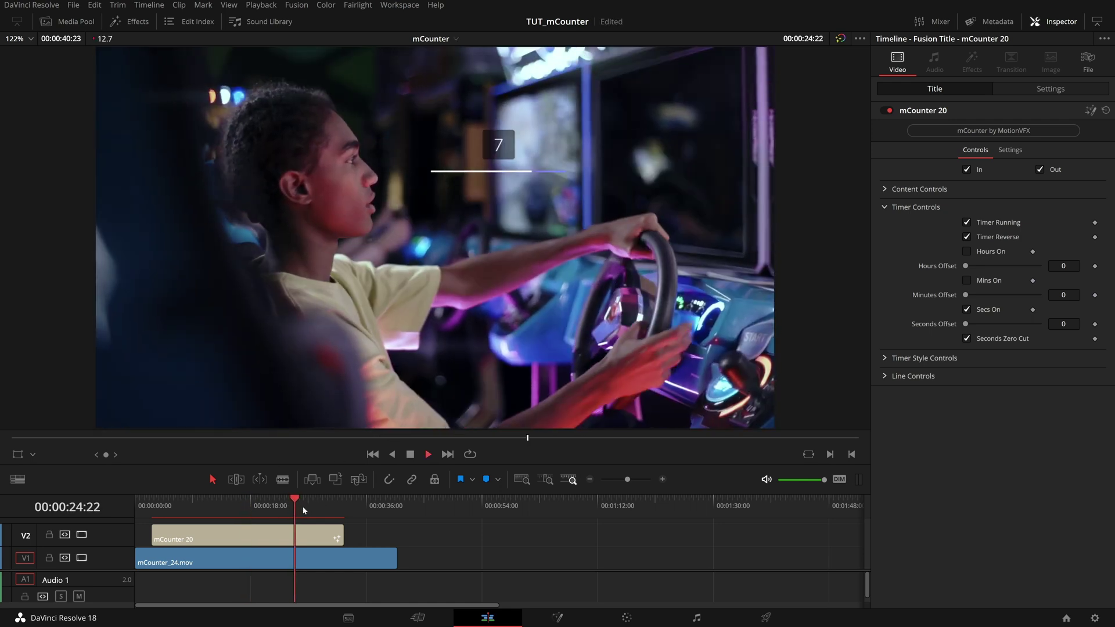
key(space)
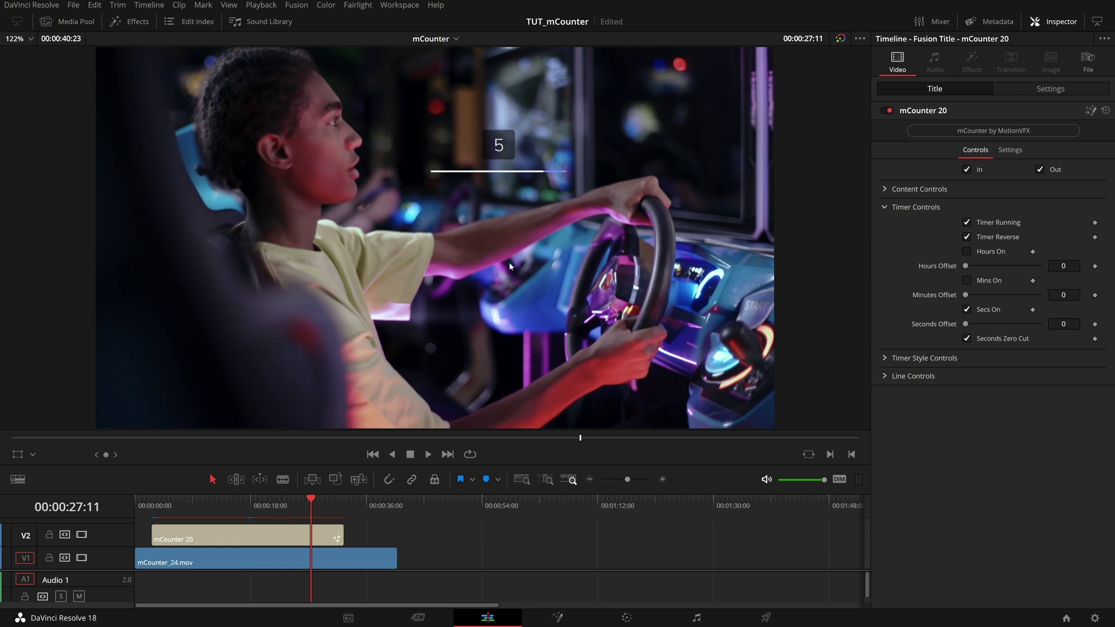
Try the Miltown font in the timer style with a scale of 0.063, and toggle the background off and on.
click(886, 208)
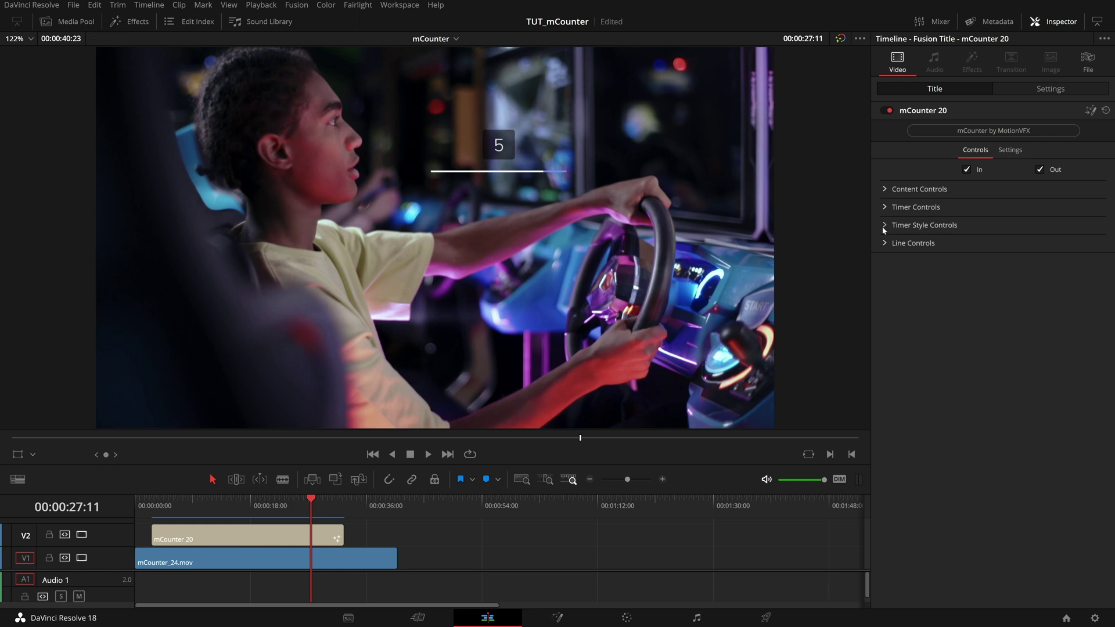
click(883, 226)
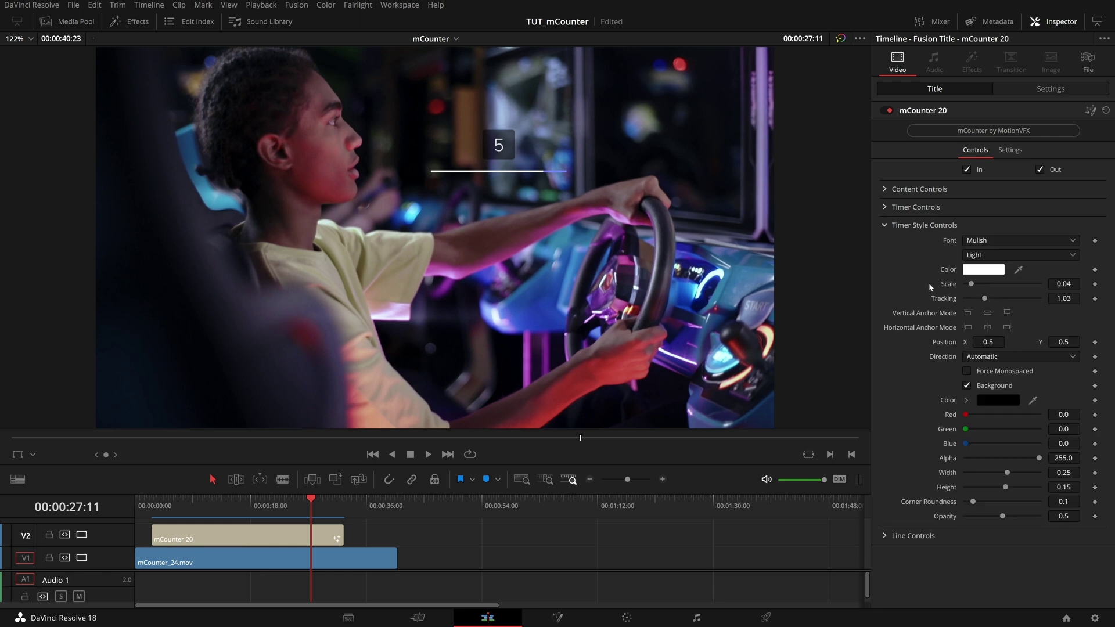
drag(311, 501, 272, 501)
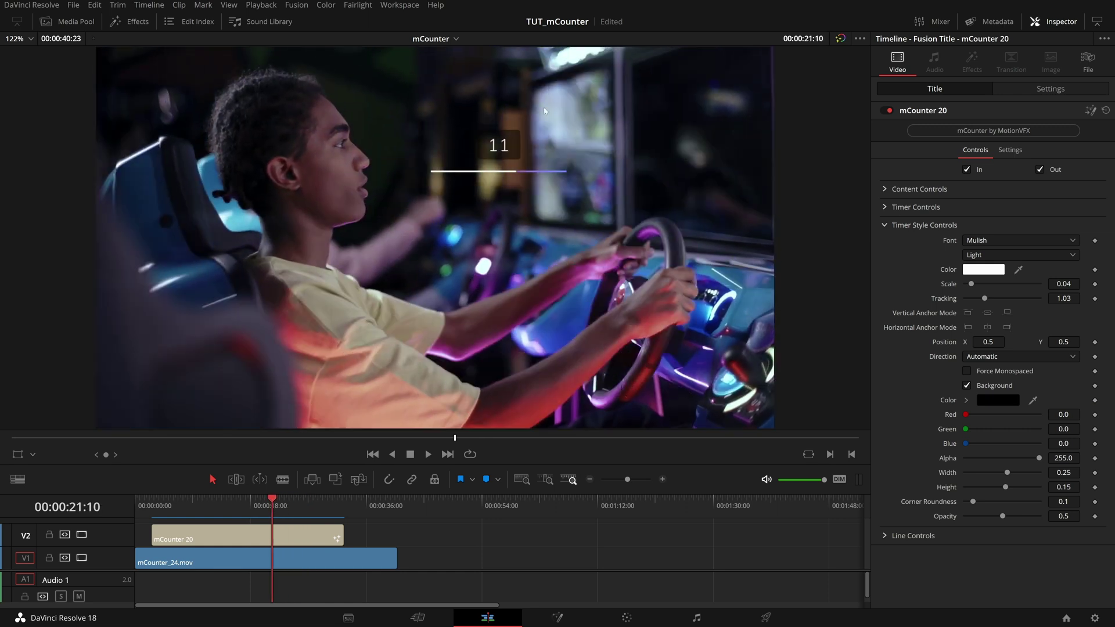
click(1007, 241)
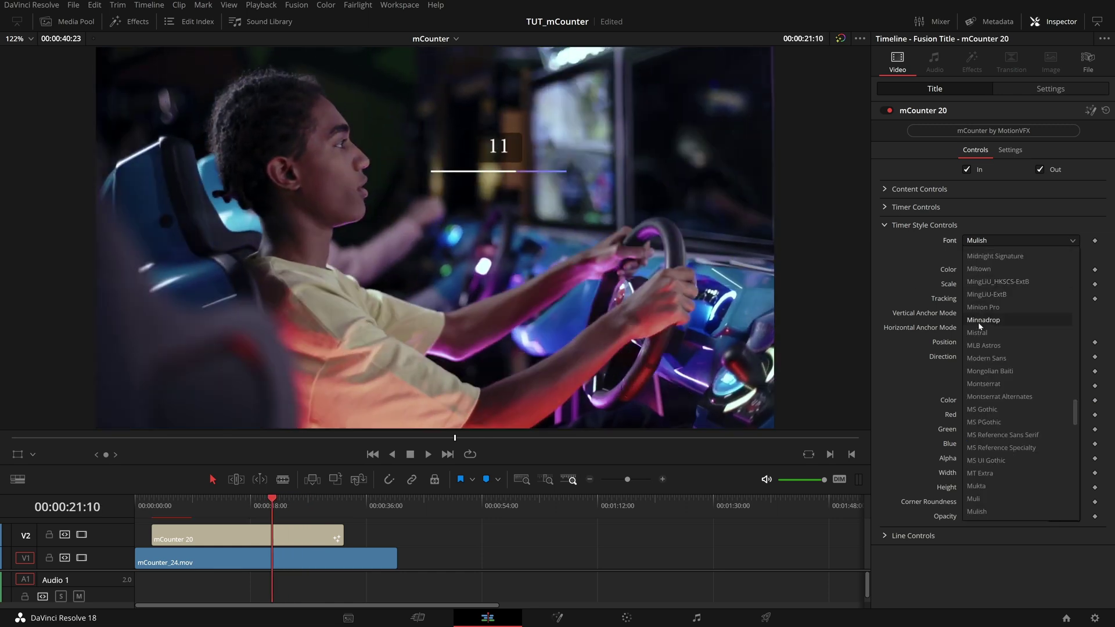
click(979, 269)
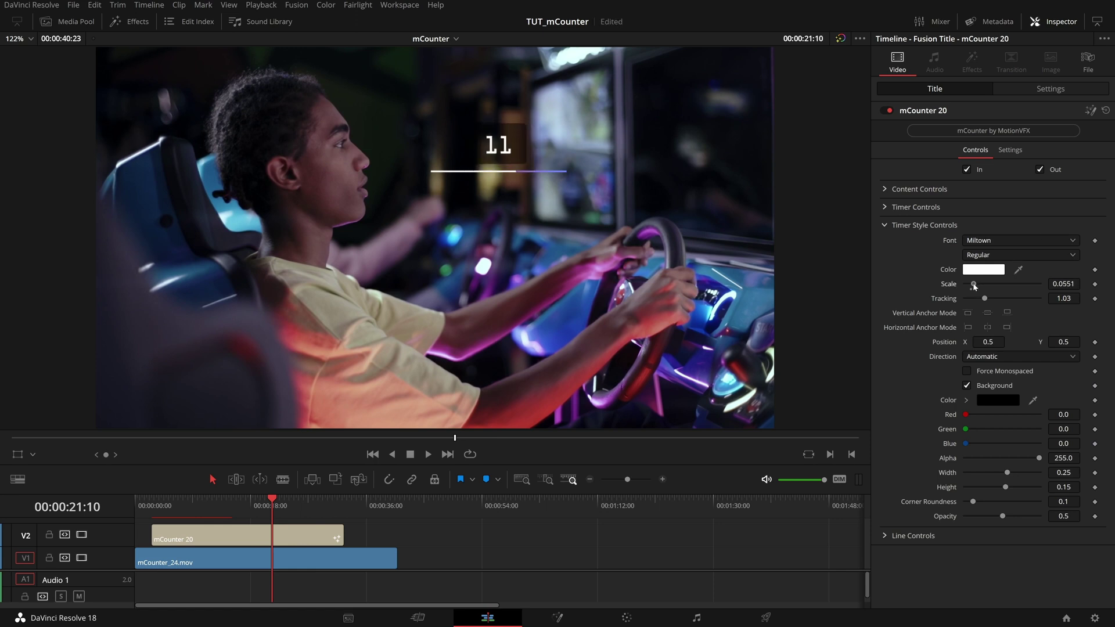
drag(974, 285, 975, 284)
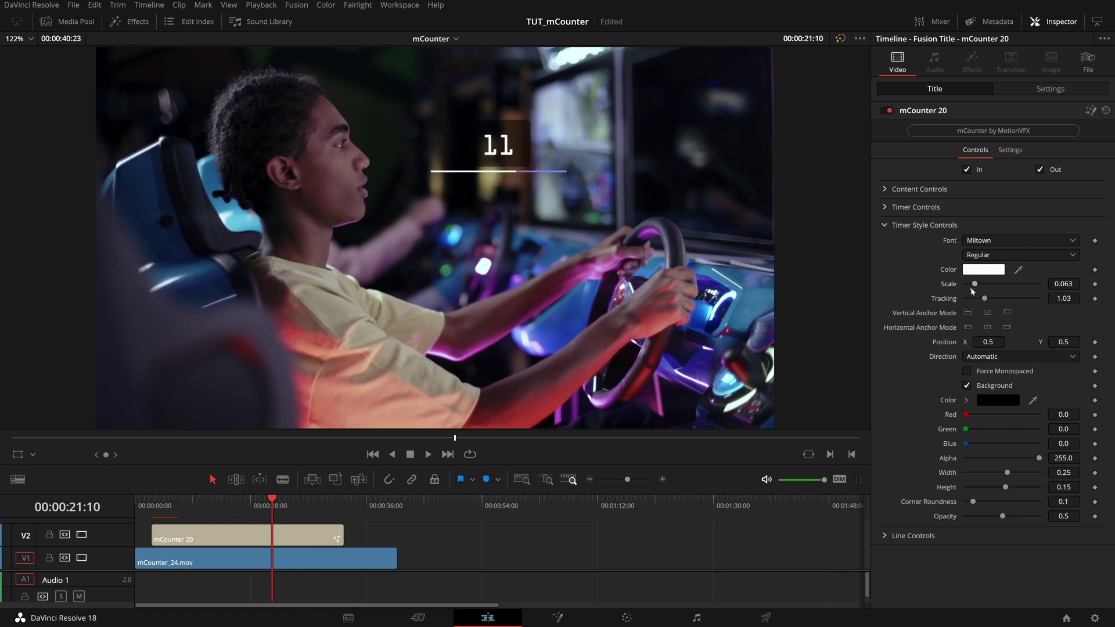
click(968, 386)
click(968, 386)
Scrub the countdown to check the digit spacing, try Force Monospaced on the timer, and scrub again to compare.
drag(272, 500, 238, 505)
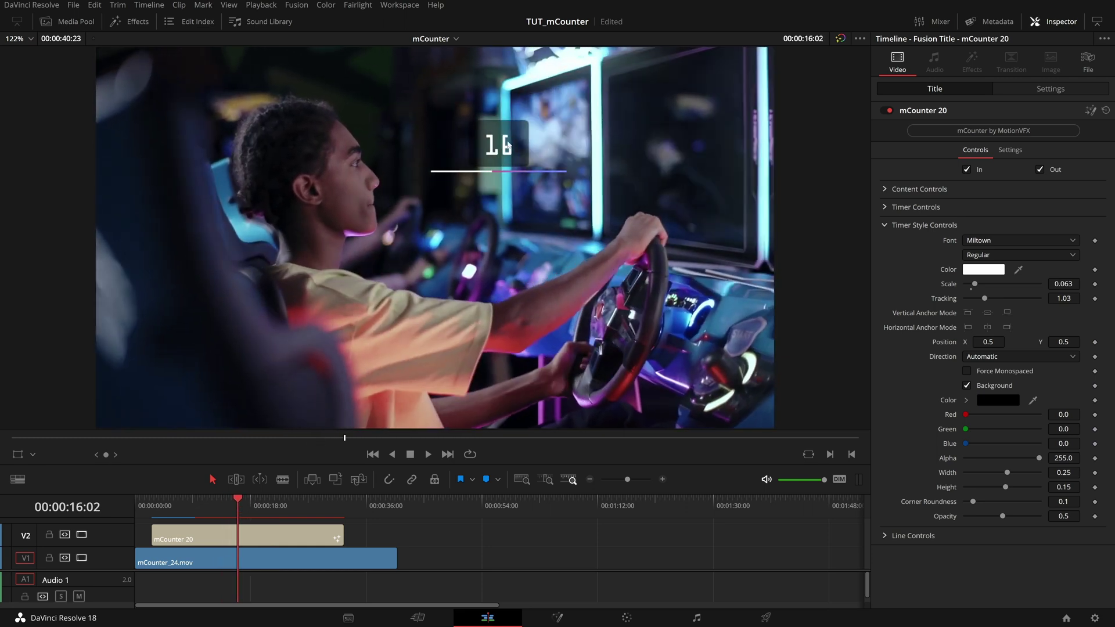
mouse_move(242, 505)
mouse_down()
mouse_move(263, 508)
mouse_move(219, 502)
mouse_move(259, 505)
mouse_up()
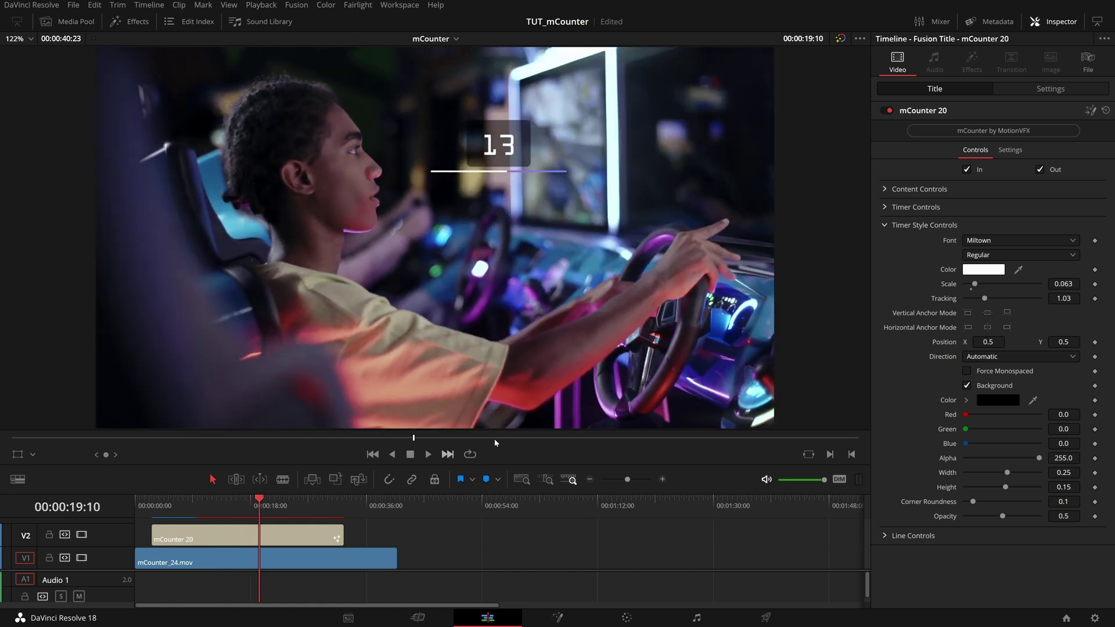
click(967, 372)
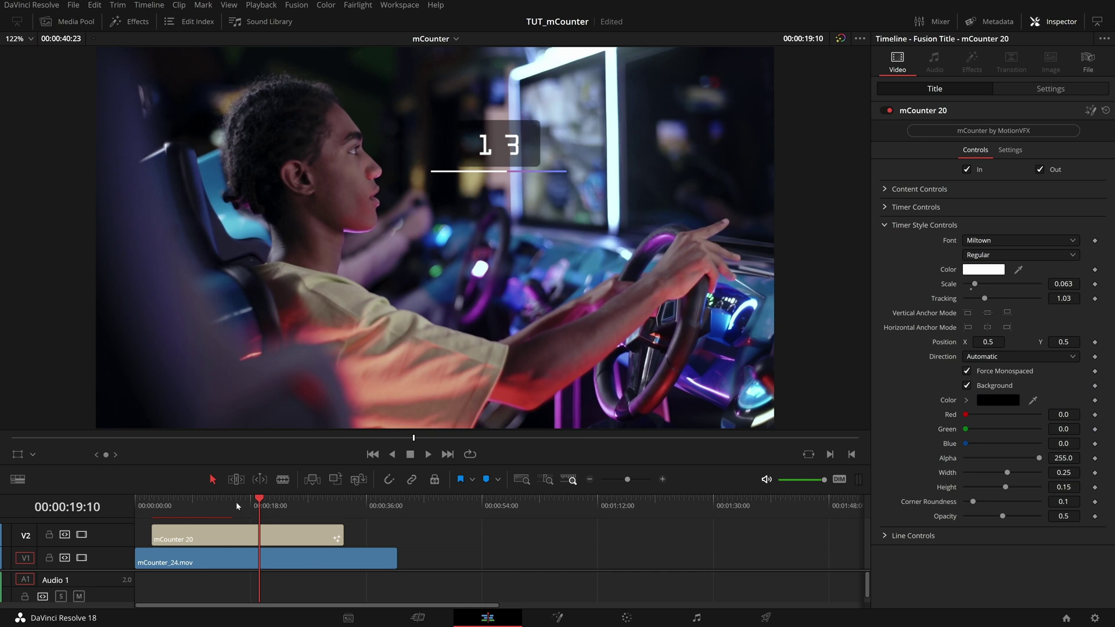
mouse_move(236, 506)
mouse_down()
mouse_move(218, 505)
mouse_move(307, 508)
mouse_move(236, 502)
mouse_up()
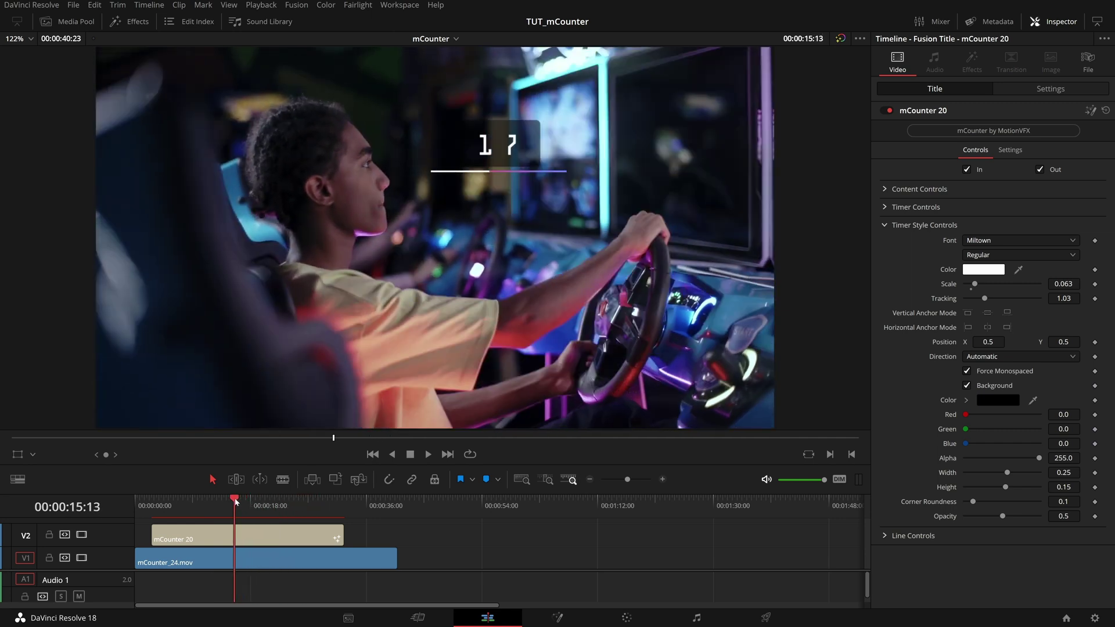
Set the timer font to Mulish Regular, with the scale at 0.04 and Force Monospaced off.
click(1000, 242)
click(986, 503)
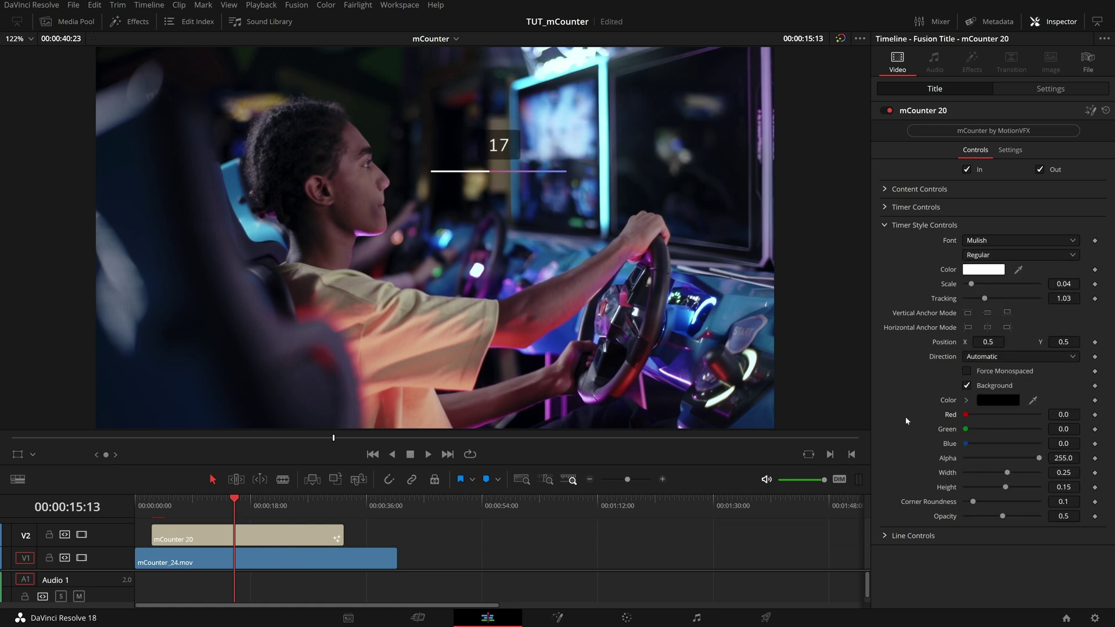
click(887, 226)
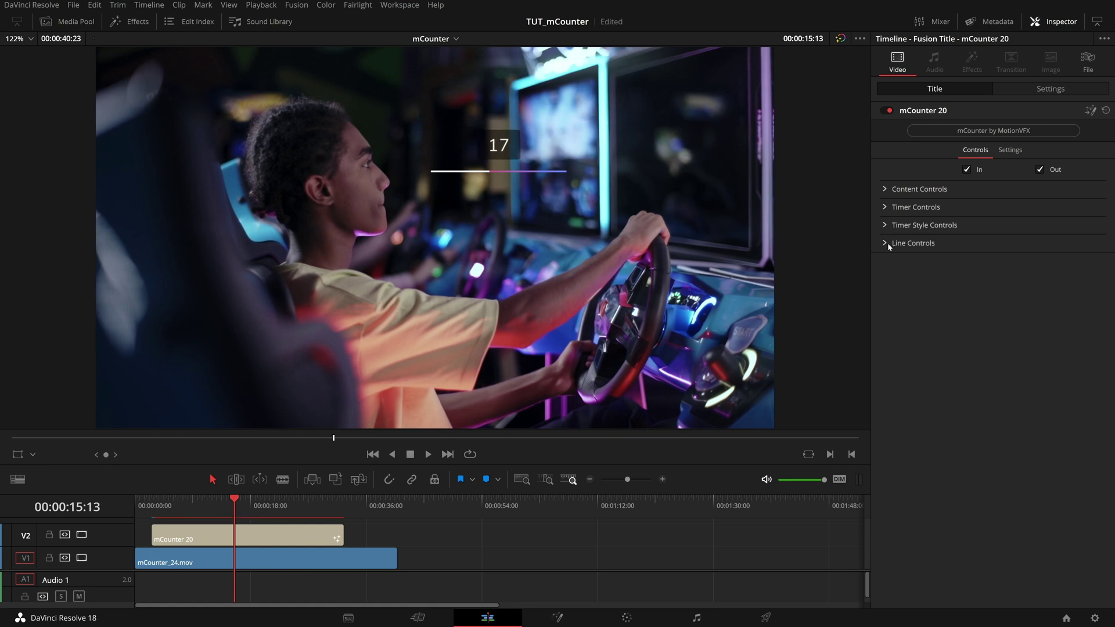
Open the line controls, enlarge the view of the progress line, and scrub the countdown to examine how it fills.
click(886, 244)
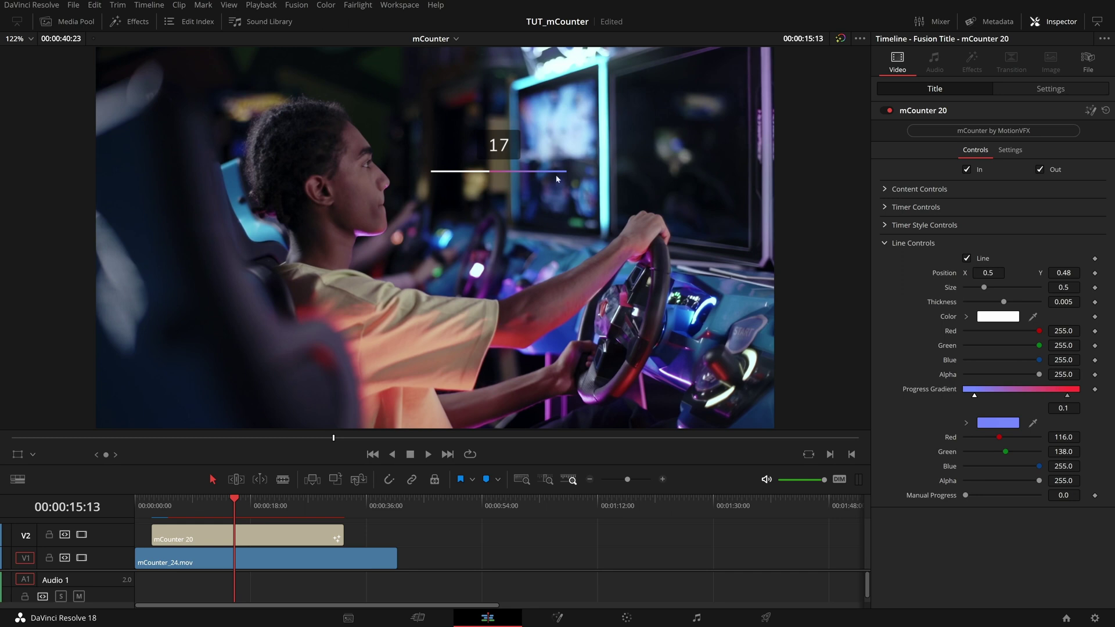
scroll(491, 149, up, 4)
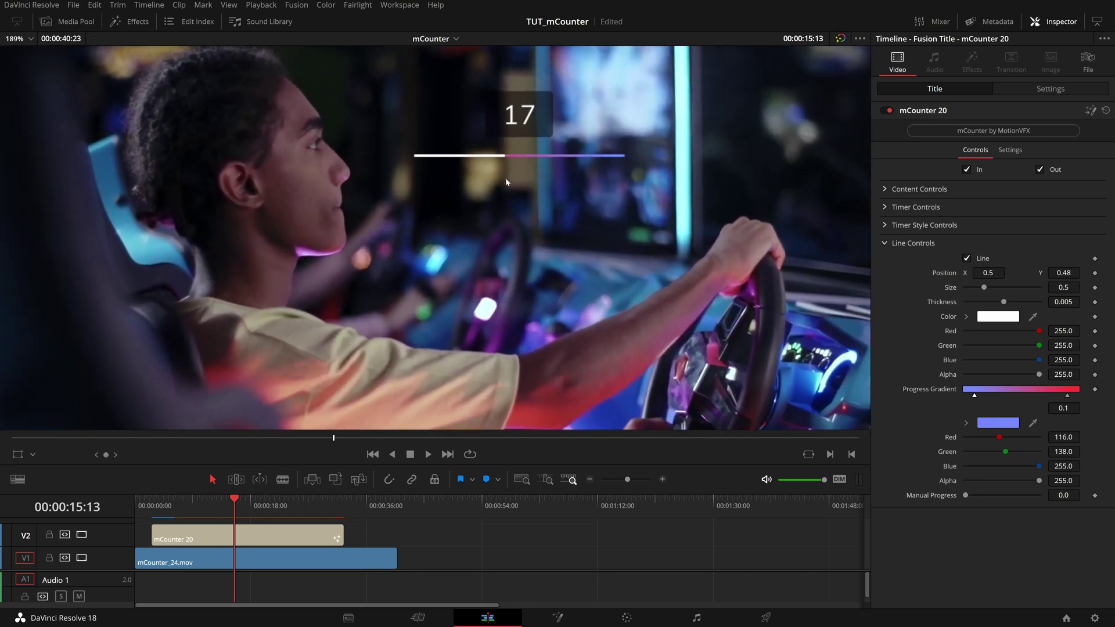
scroll(506, 182, up, 1)
drag(506, 182, 441, 218)
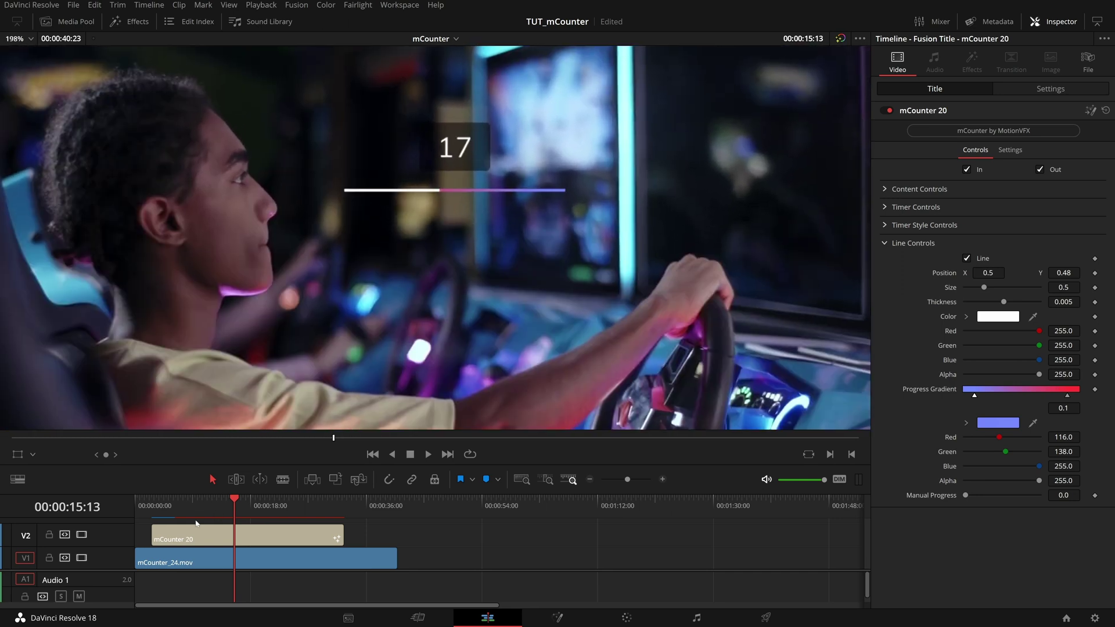
drag(162, 511, 156, 514)
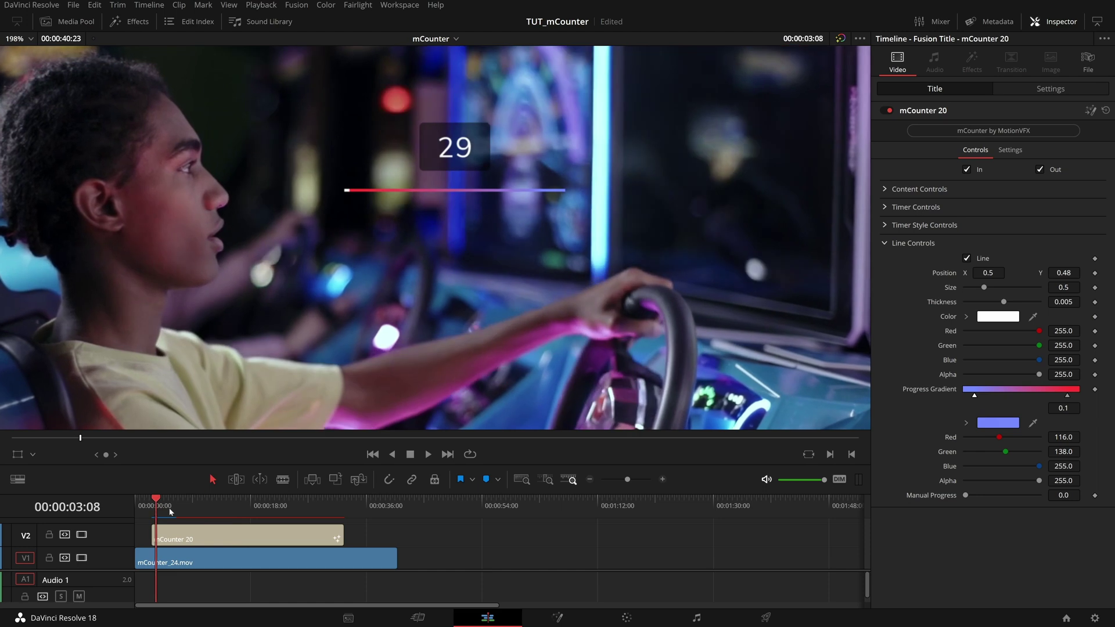
drag(170, 511, 235, 511)
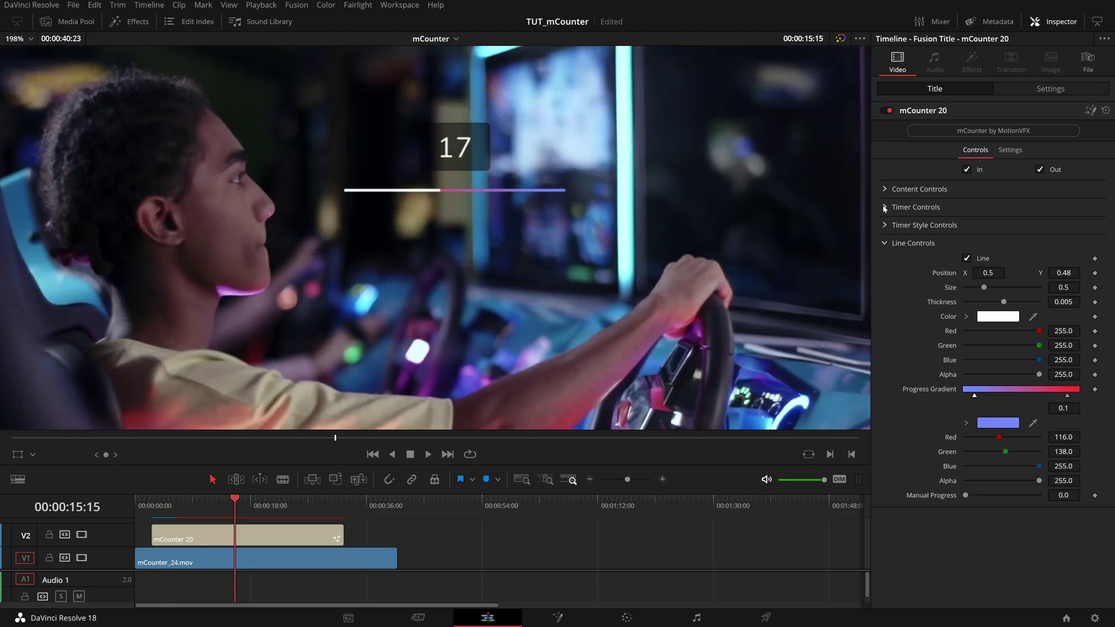
Test the timer with Timer Reverse off by scrubbing to 00:00:30:06, and turn Timer Reverse back on.
click(885, 207)
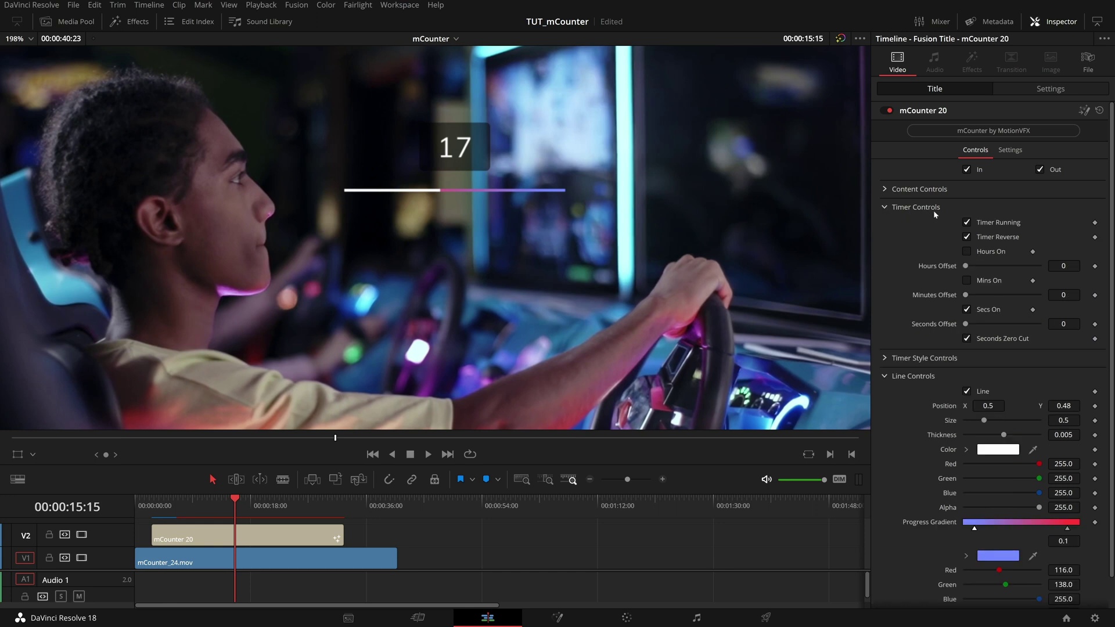
click(967, 237)
drag(189, 502, 329, 534)
click(967, 237)
Toggle the line off and on, and set its Y position to 0.451, size to 0.572 and thickness to 0.029.
scroll(908, 298, down, 1)
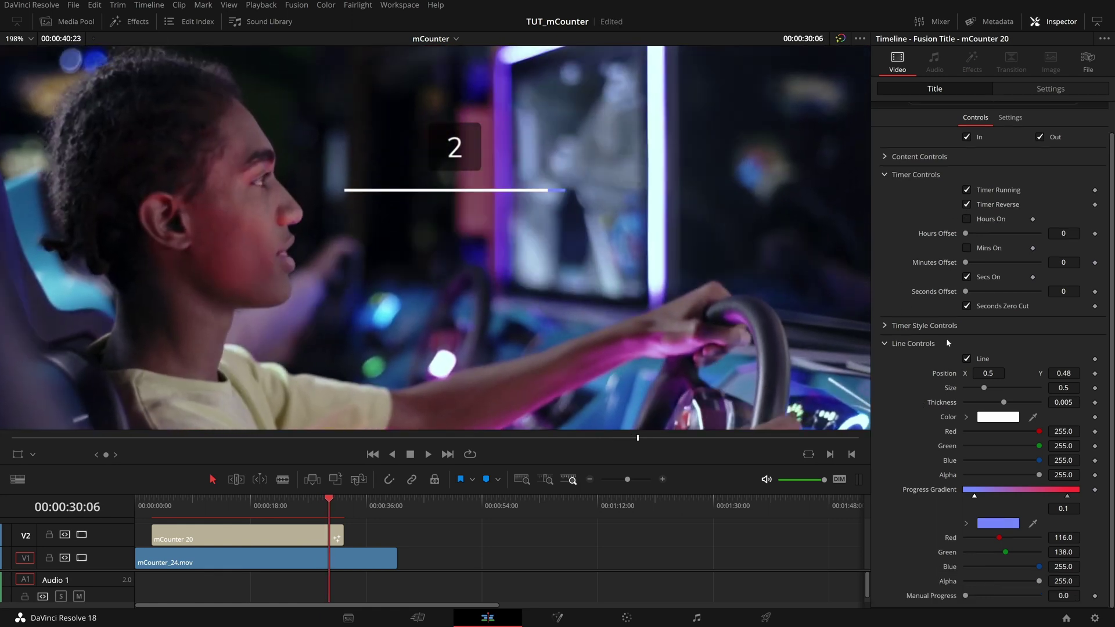
click(967, 360)
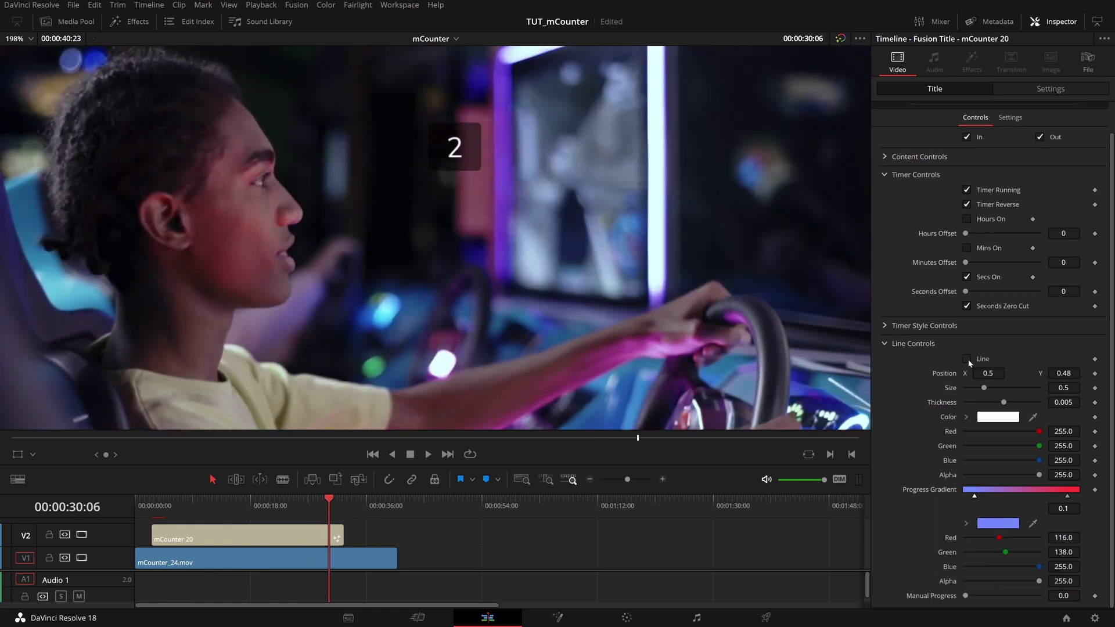
click(967, 359)
drag(1064, 374, 1105, 388)
drag(1004, 402, 1008, 402)
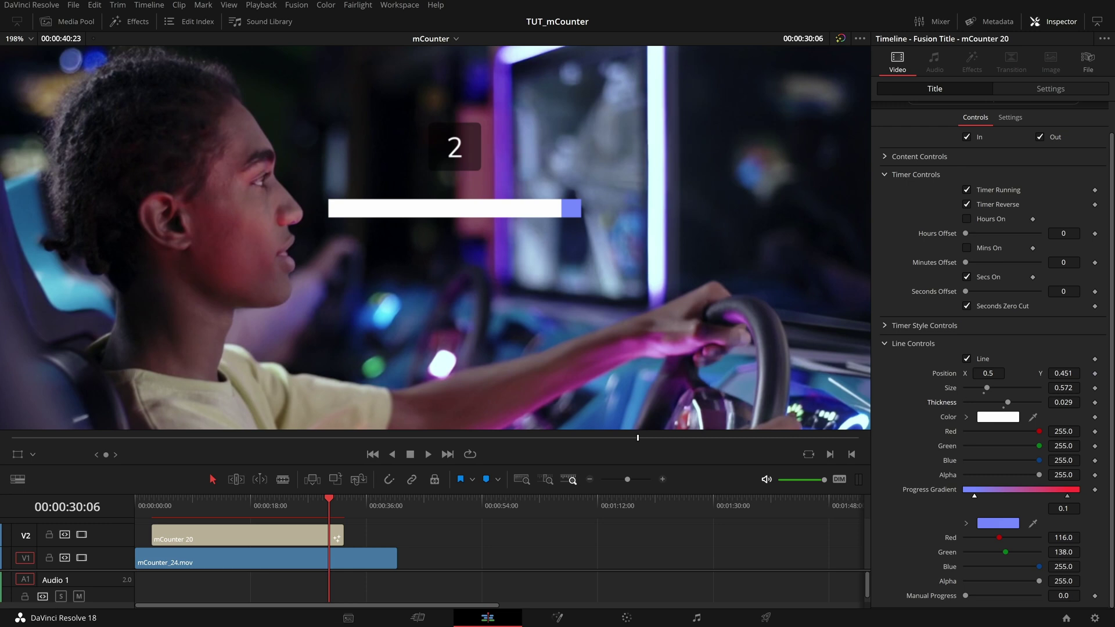
Tint the line pink with Green at 198.9, and recolor the progress gradient's red stop yellow with Green 243.015 and Blue 60.18.
drag(1039, 447, 1023, 447)
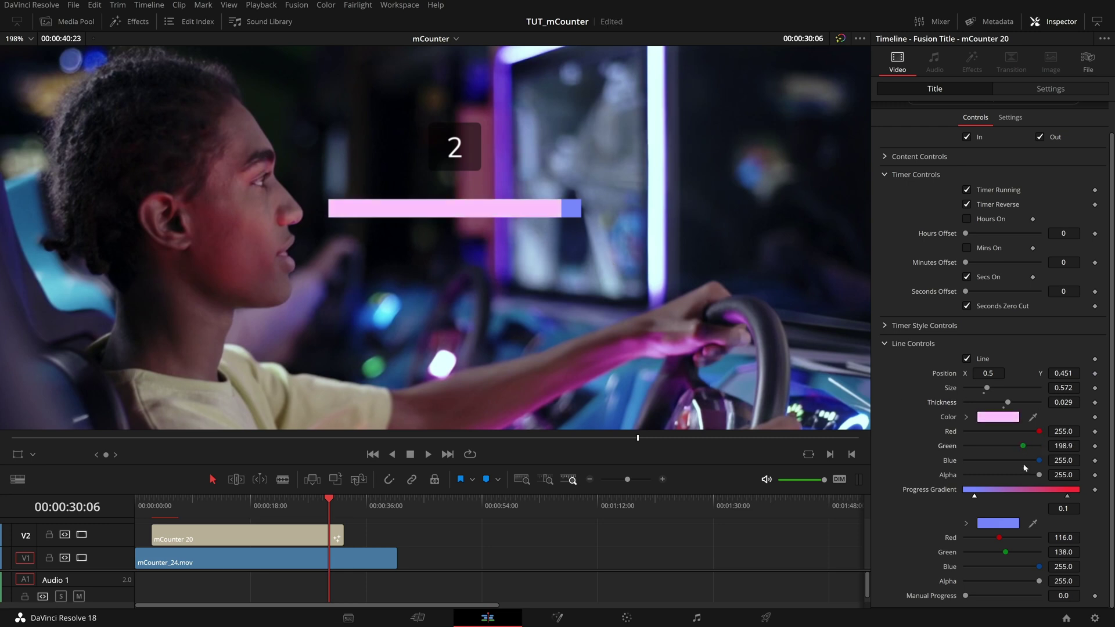
click(187, 500)
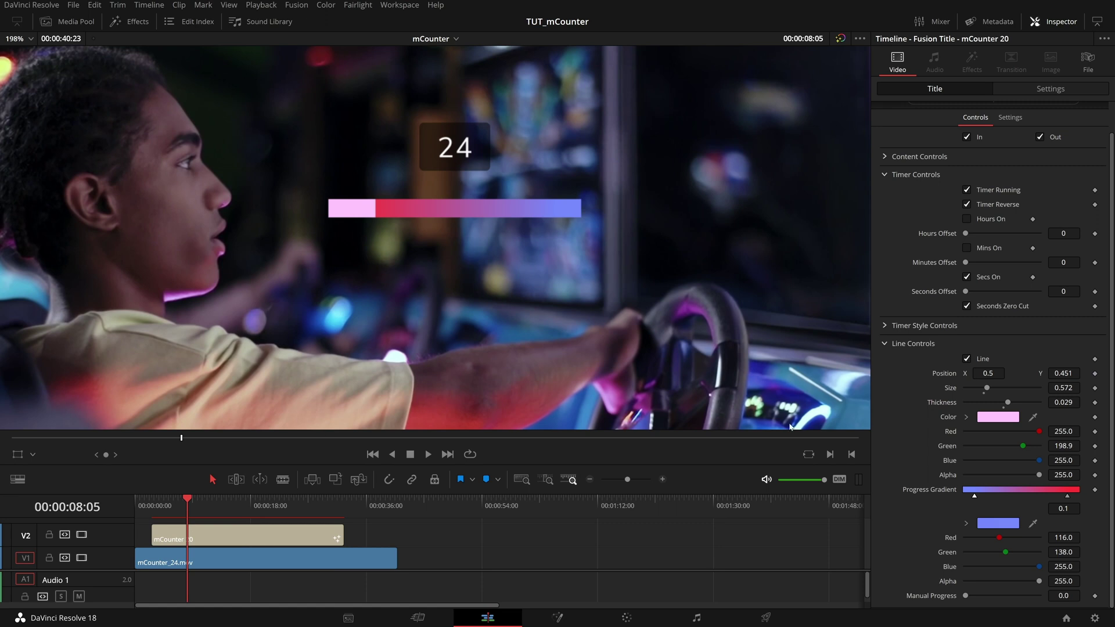
click(1067, 497)
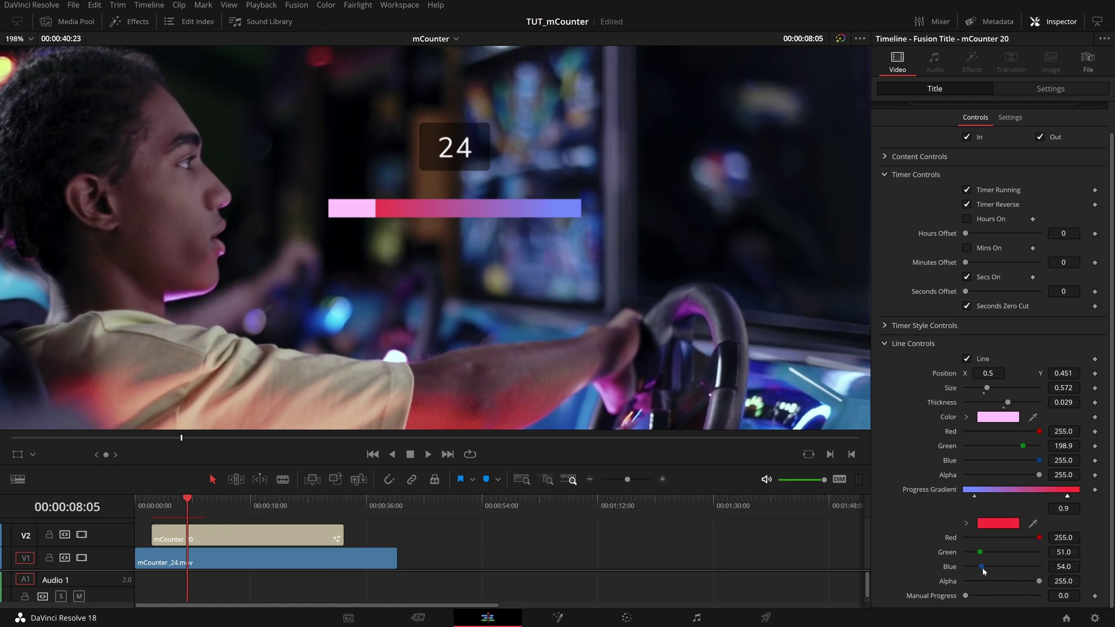
drag(980, 552, 1036, 551)
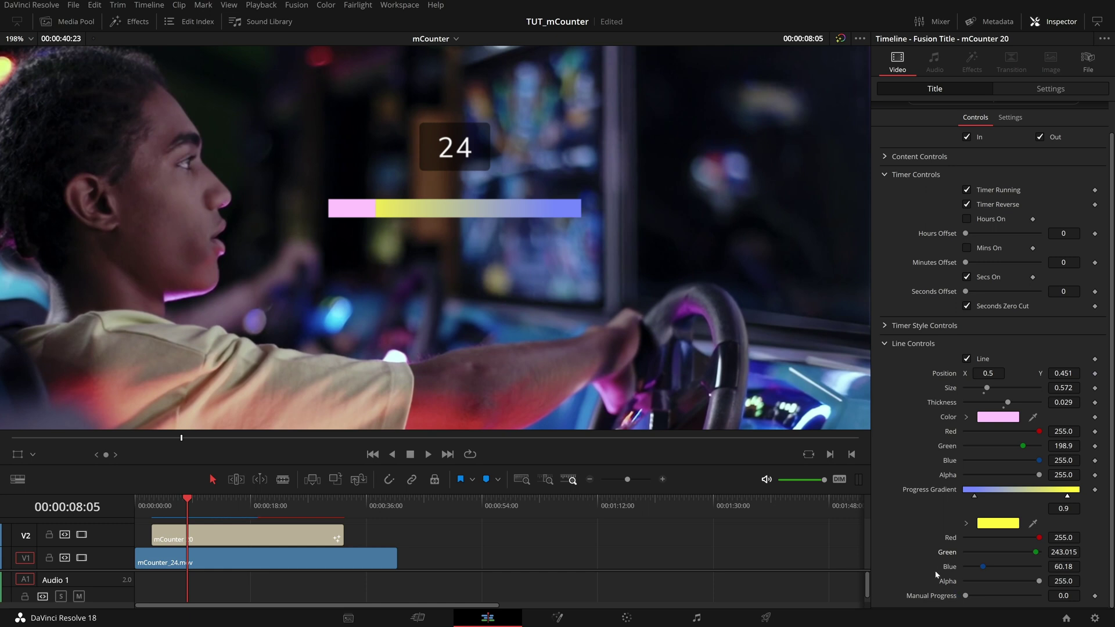
Turn off Timer Running and restore the line color to white by setting its Green to 255.
click(967, 191)
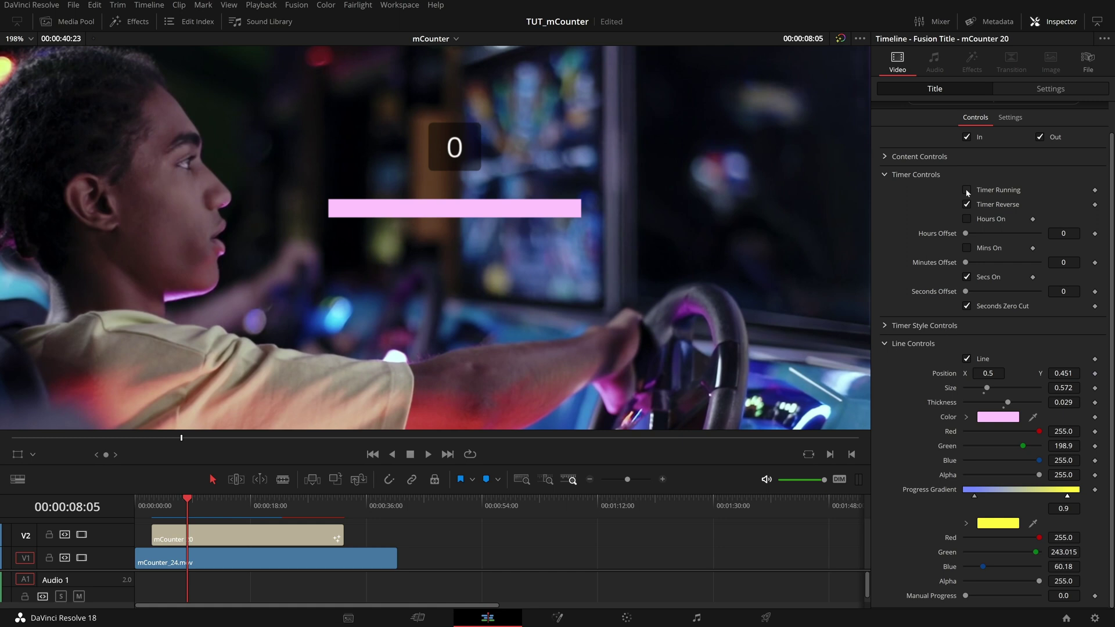
drag(193, 509, 152, 551)
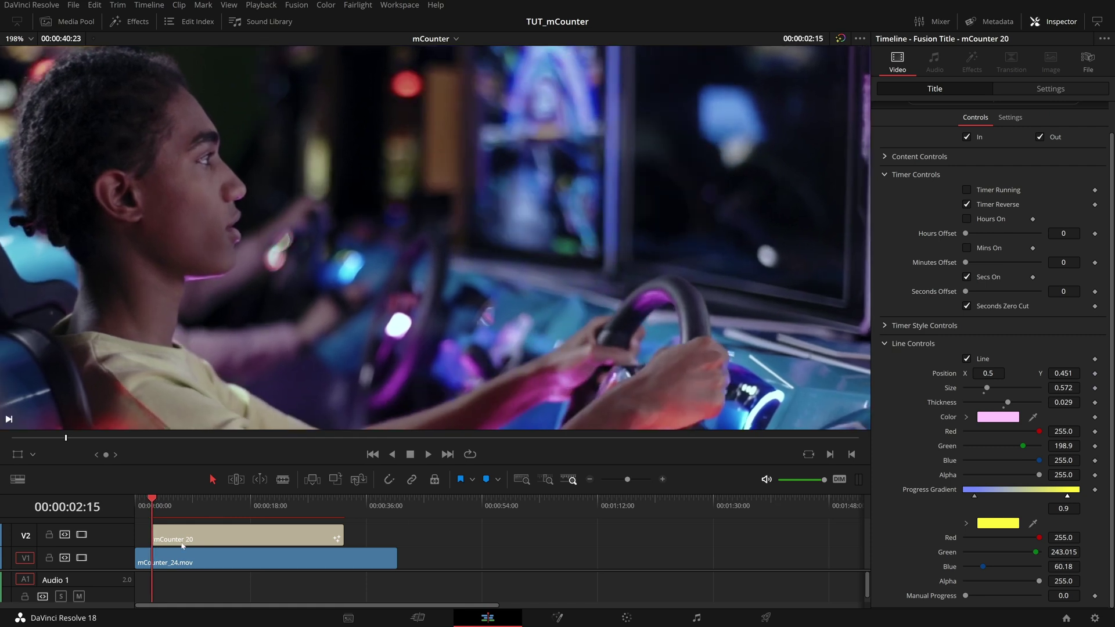
drag(1023, 446, 1102, 471)
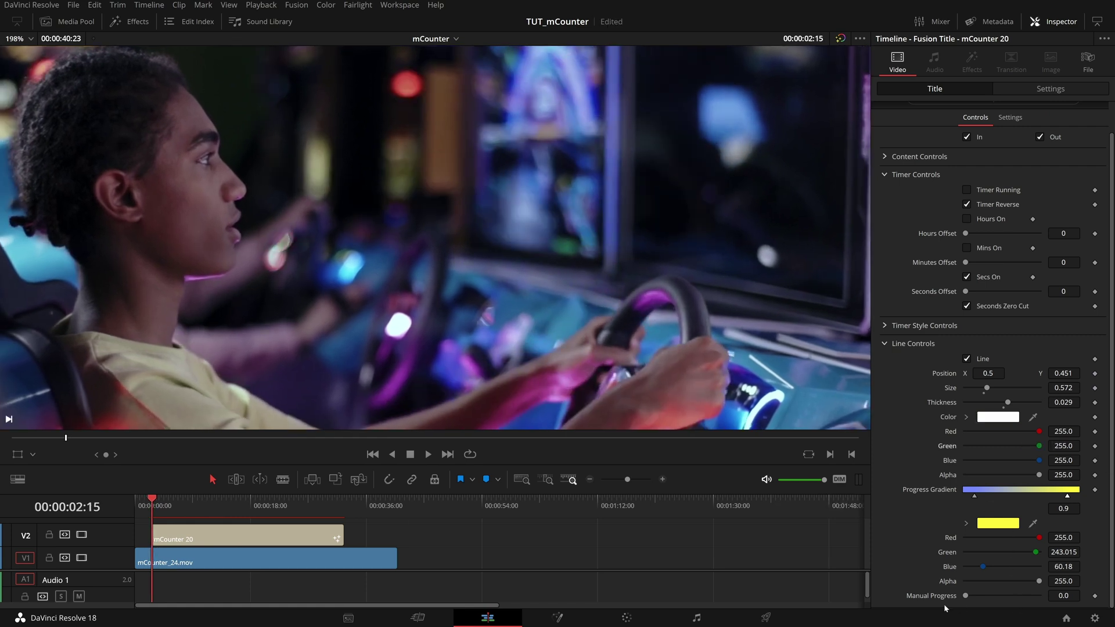
Keyframe Manual Progress from 0 at 00:00:02:15 to full at 00:00:21:14, and return near the title's start to check the line.
click(1095, 596)
drag(156, 513, 273, 514)
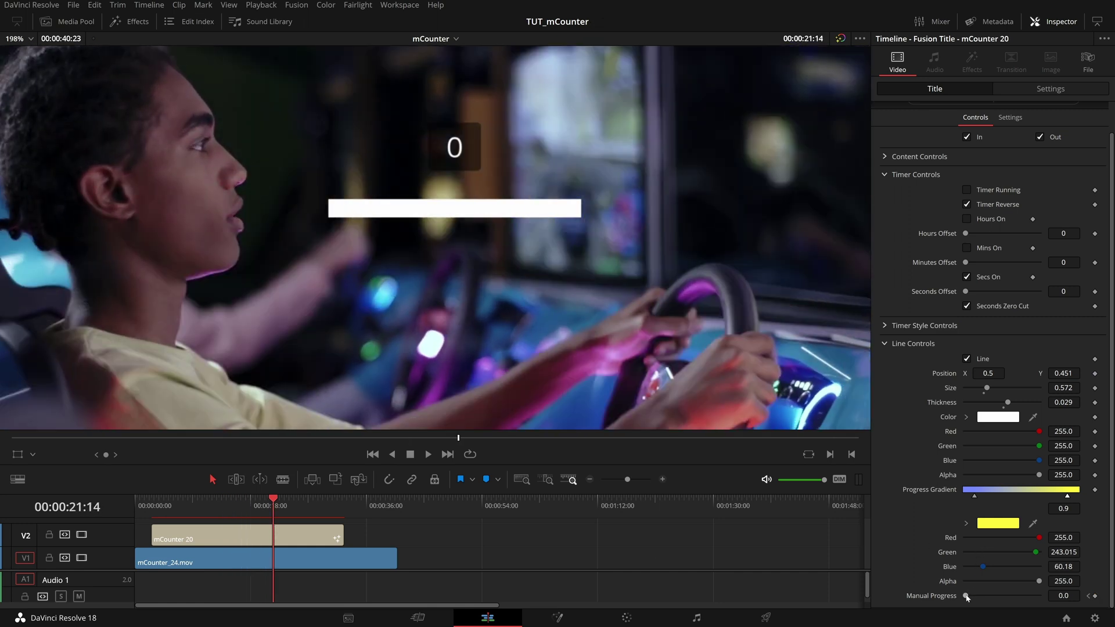
drag(967, 597, 1040, 597)
click(156, 516)
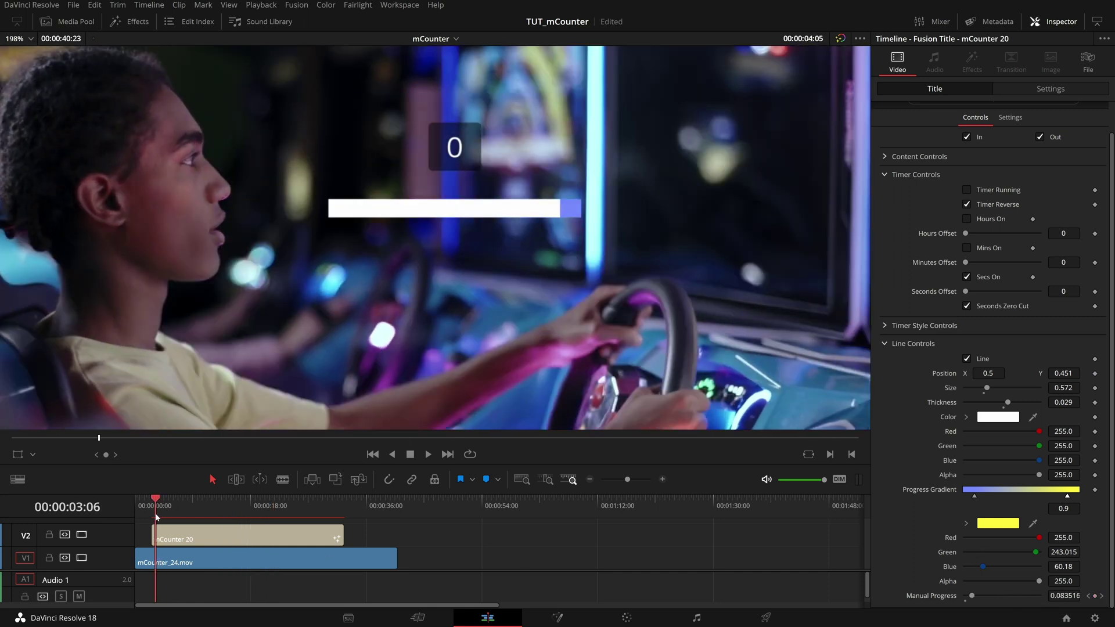
Turn off Timer Reverse and scrub through the title to the 00:00:21:14 keyframe to check the progress line's fill direction.
drag(155, 516, 225, 527)
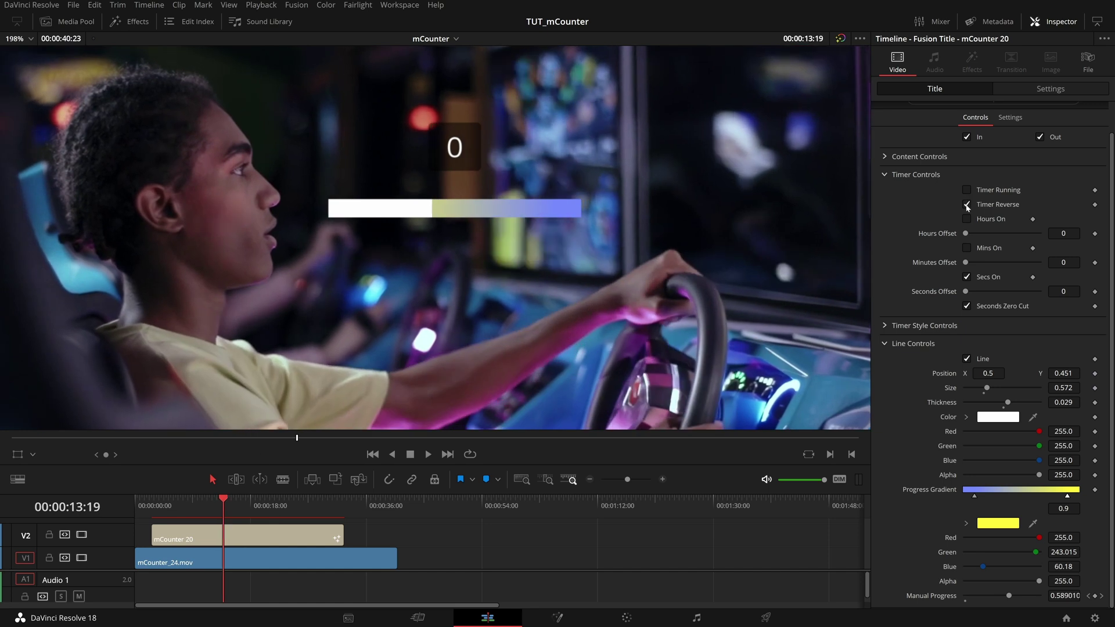
click(966, 205)
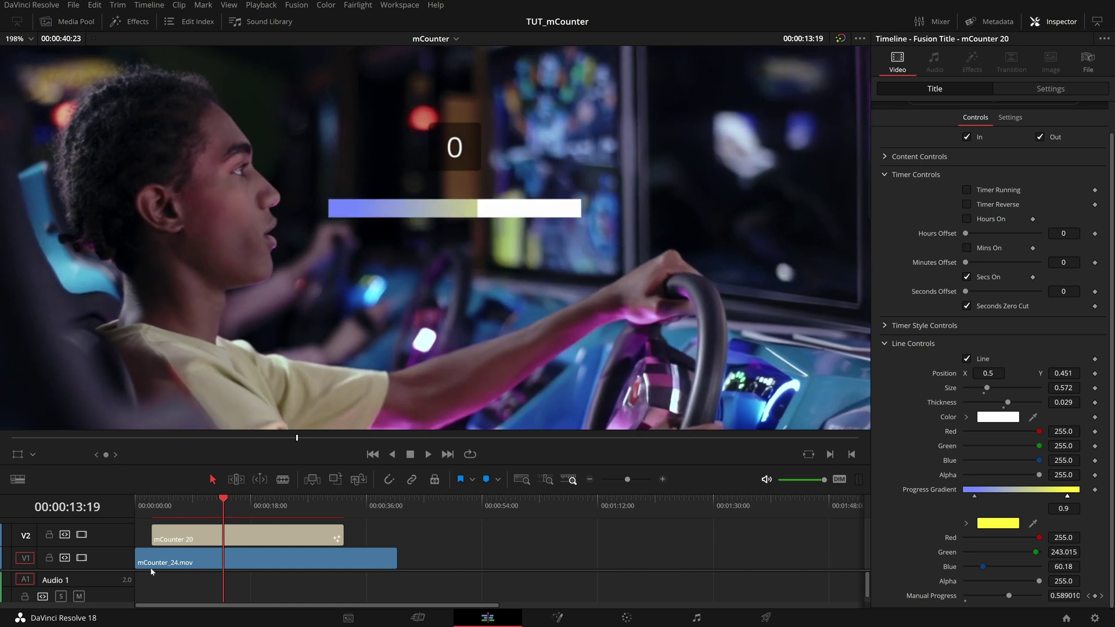
drag(167, 516, 271, 521)
click(1100, 596)
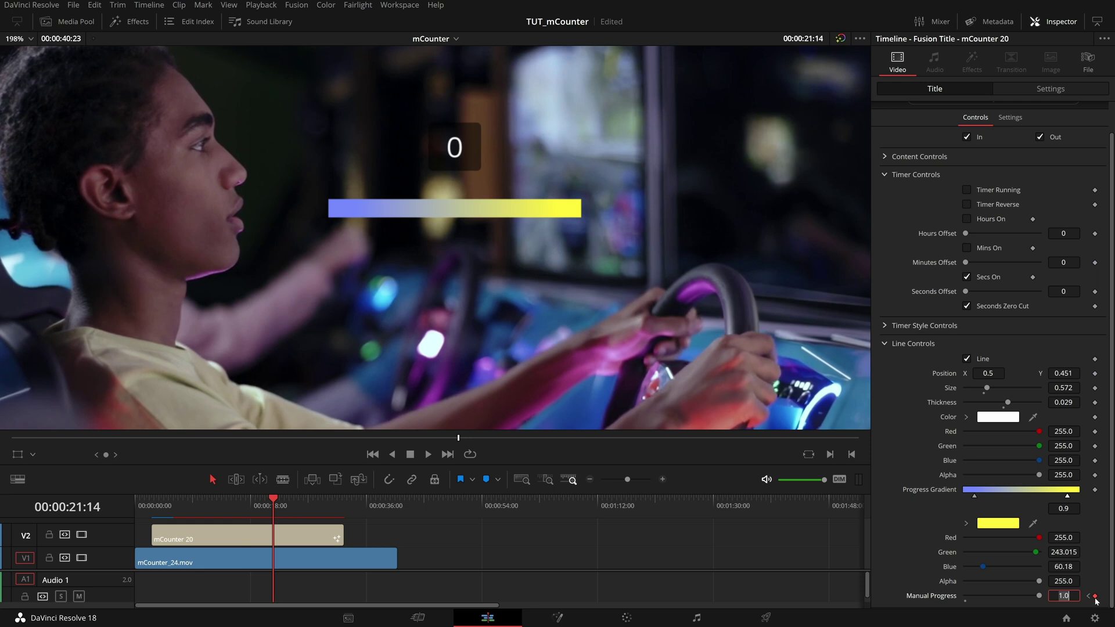
click(931, 604)
Enlarge the timeline area and duplicate the mCounter 20 title onto track V3 directly above the original.
drag(387, 465, 387, 424)
click(227, 513)
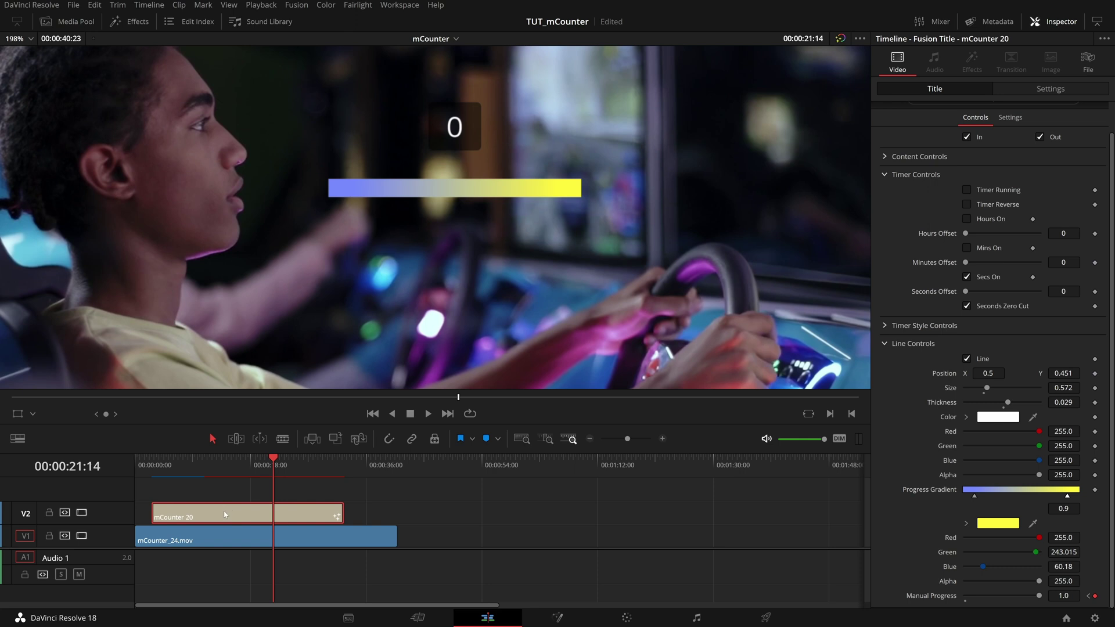
drag(228, 503, 247, 478)
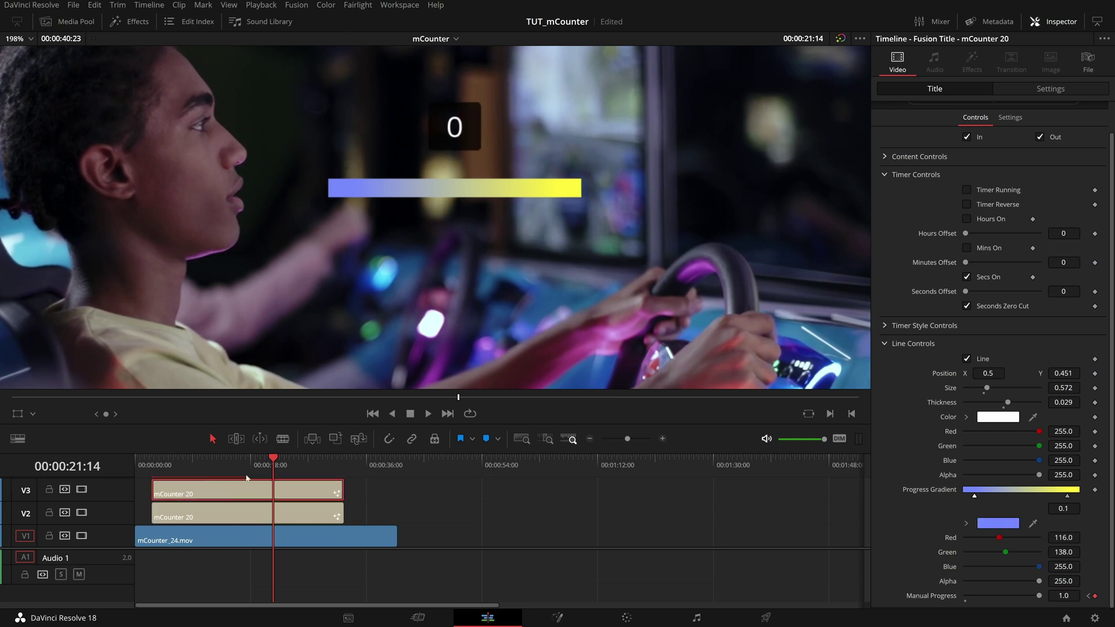
Turn off Secs On in the V2 title and Line in the V3 copy, and save the project.
click(211, 511)
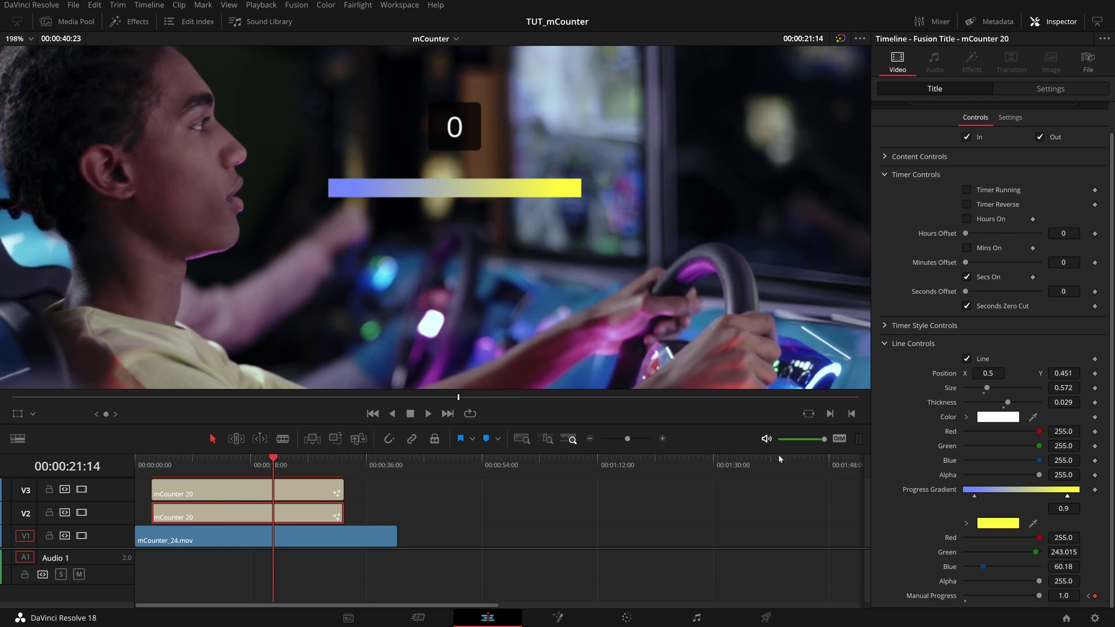
click(967, 278)
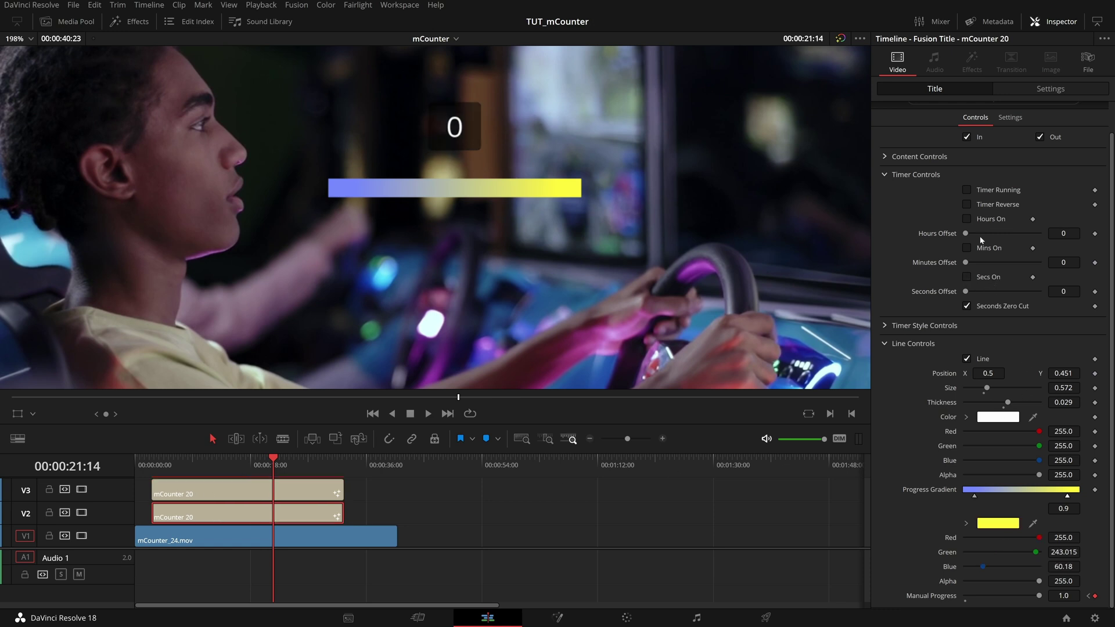
click(185, 494)
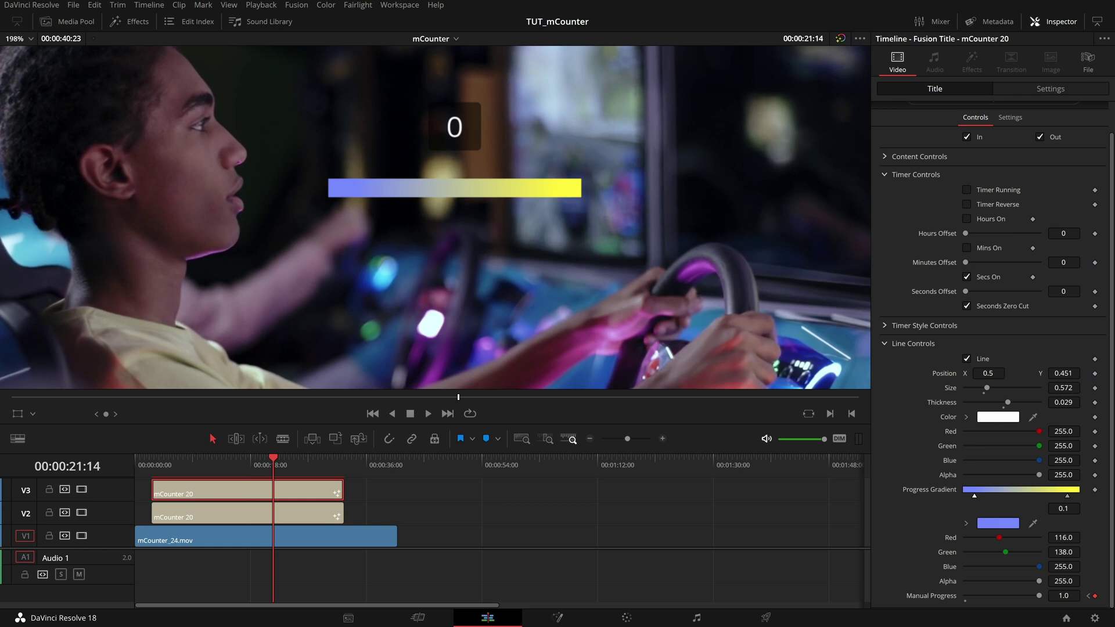
click(967, 359)
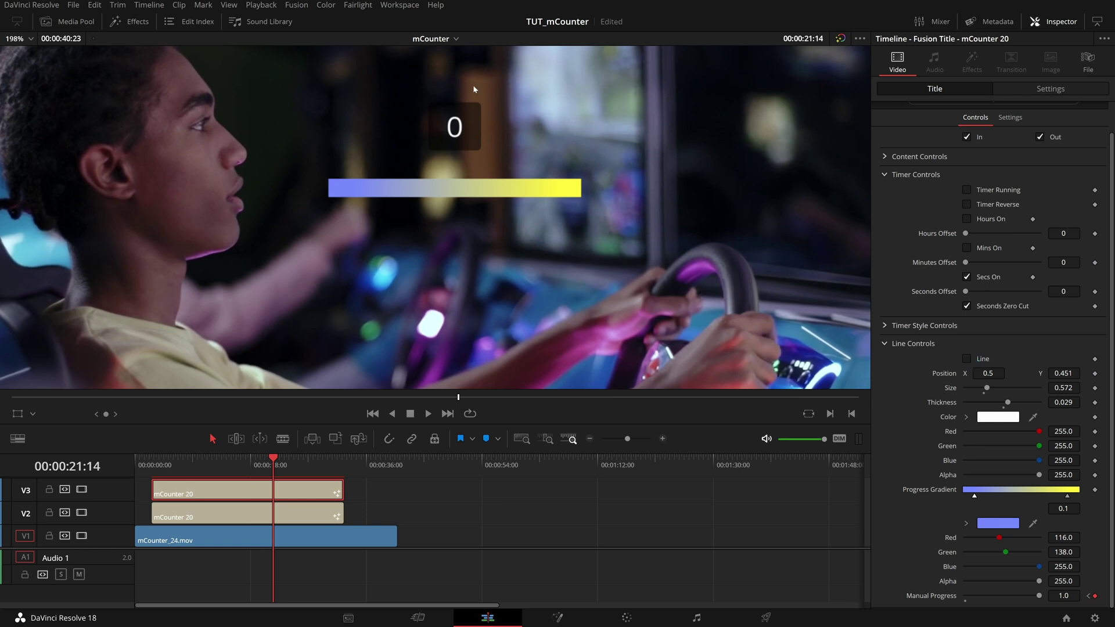
key(ctrl+s)
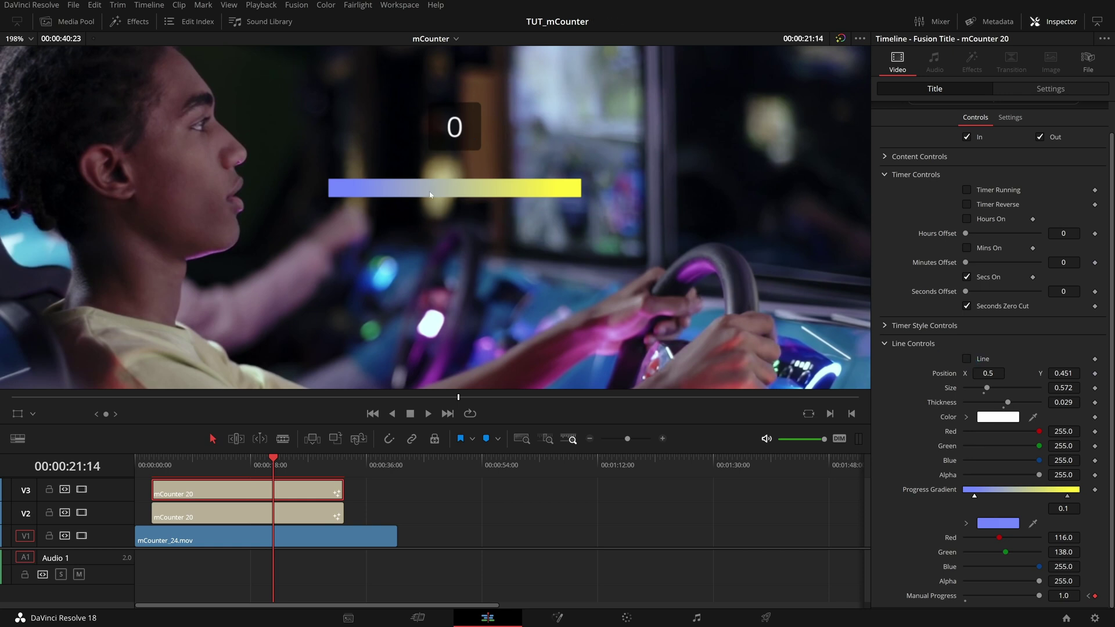
Disable and re-enable tracks V2 and V3 one at a time to check what each title contributes.
click(83, 513)
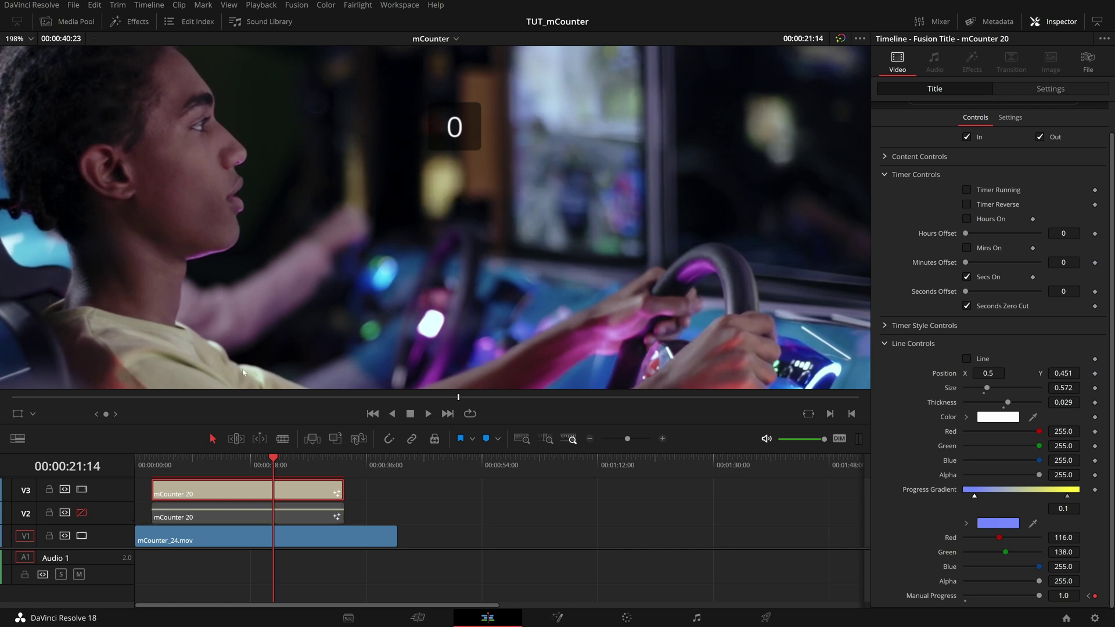
click(225, 496)
click(82, 513)
click(82, 490)
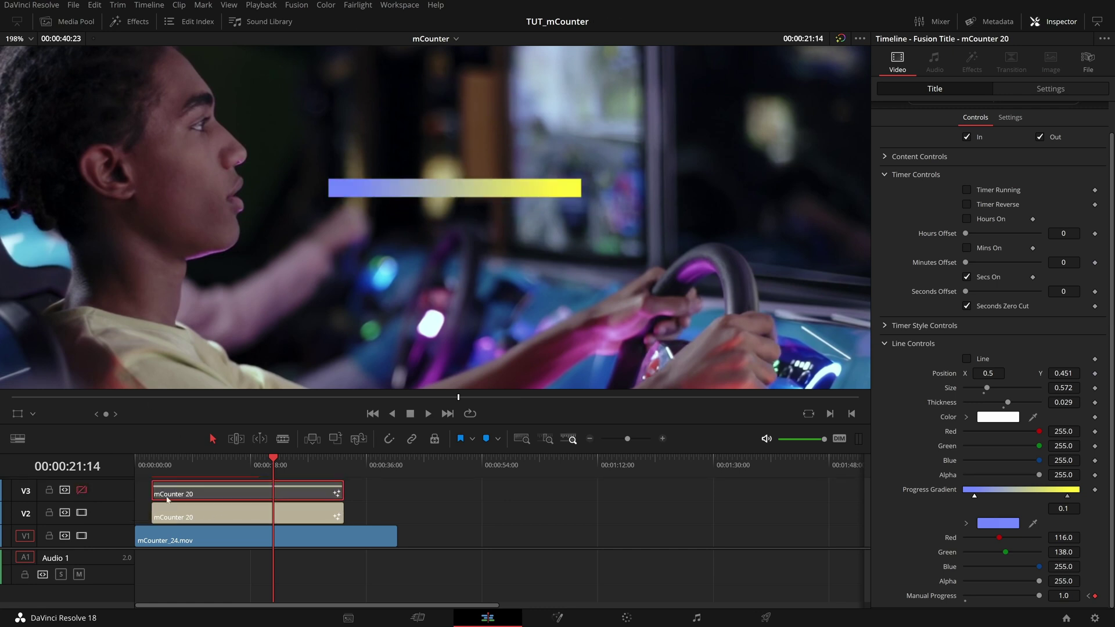
click(82, 490)
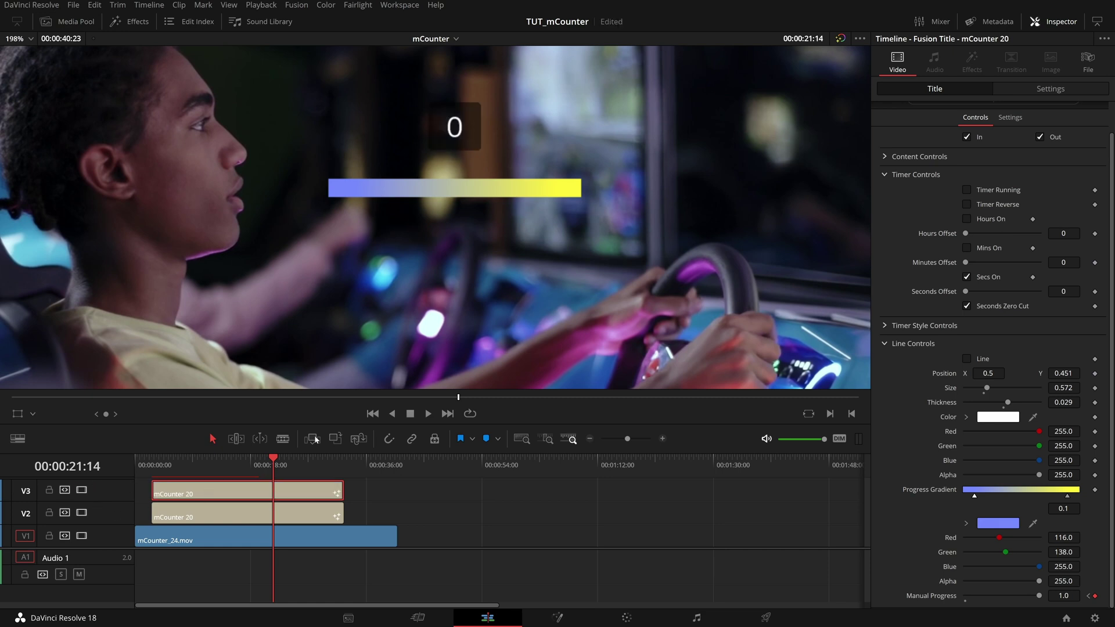
In the V3 title, toggle Mins On on and off, enable Timer Running, and scrub through the counting timer and line.
click(967, 248)
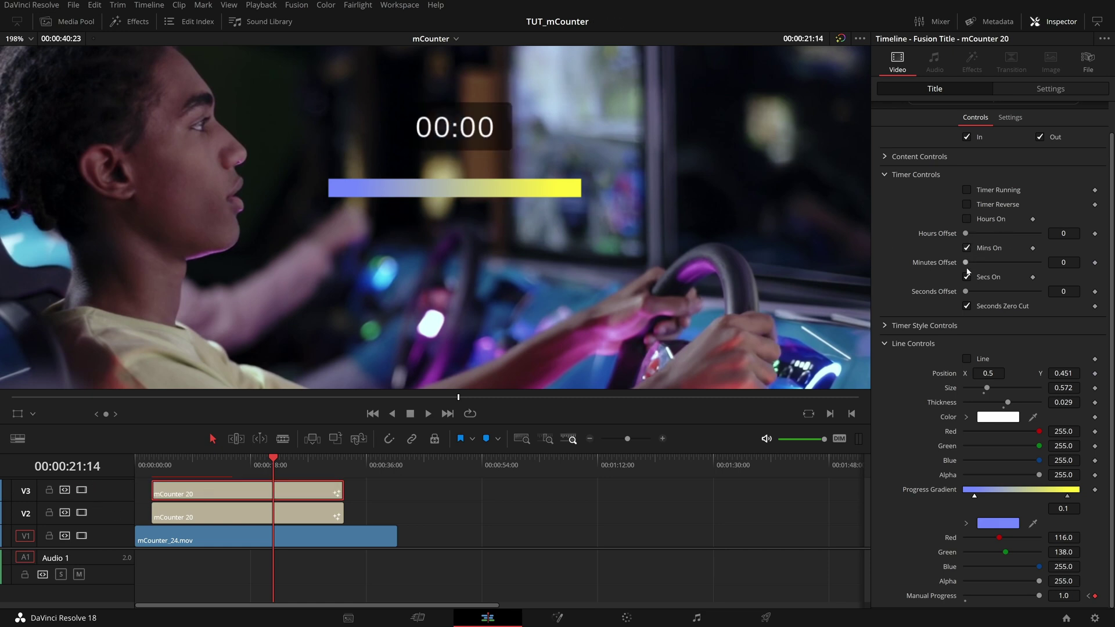
click(967, 248)
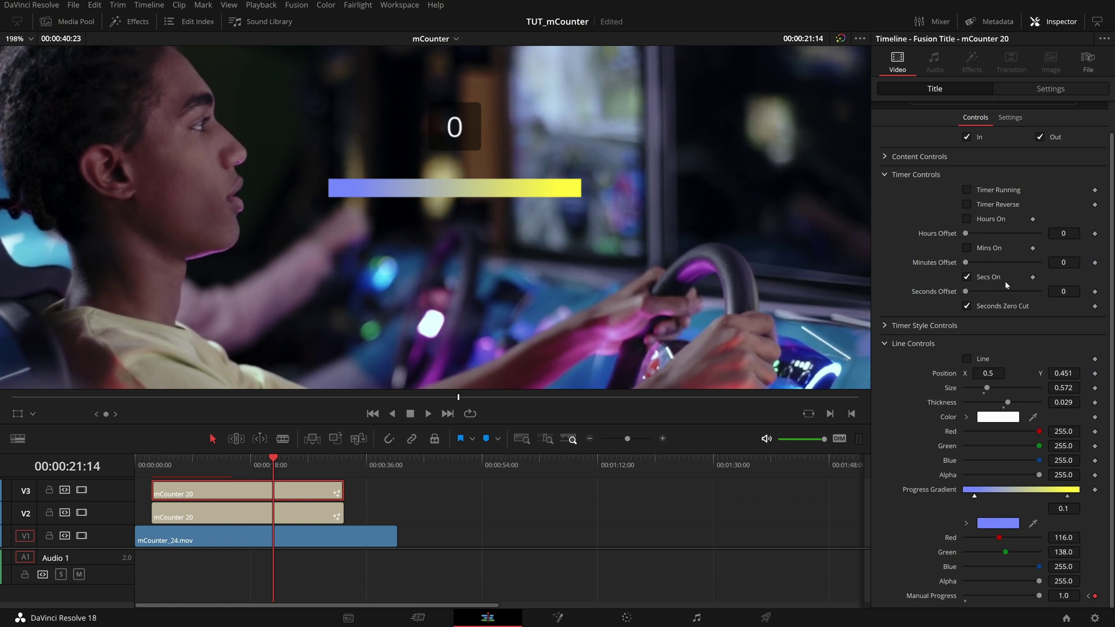
click(967, 190)
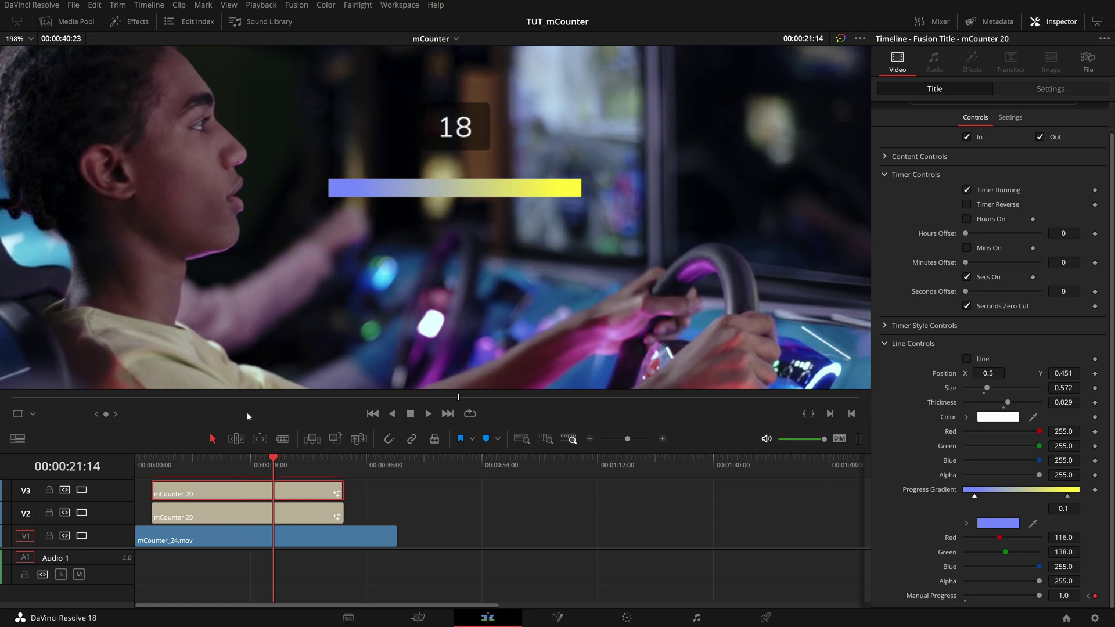
drag(174, 466, 280, 490)
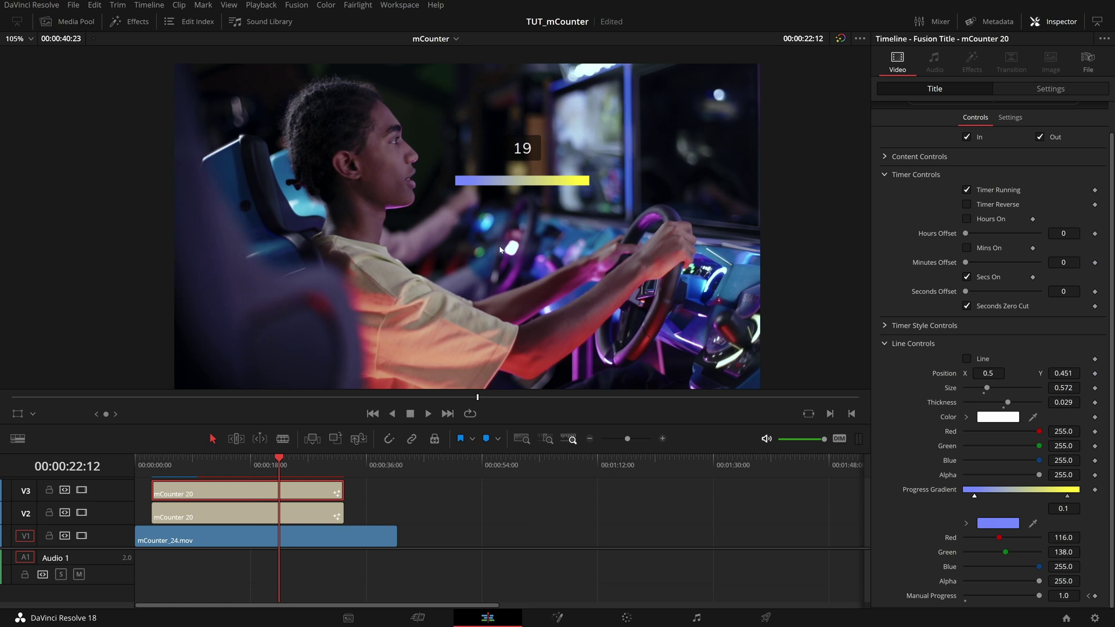
Delete both mCounter 20 titles and add the mCounter 11 title on track V2 near the start of the clip.
drag(382, 480, 315, 513)
key(Delete)
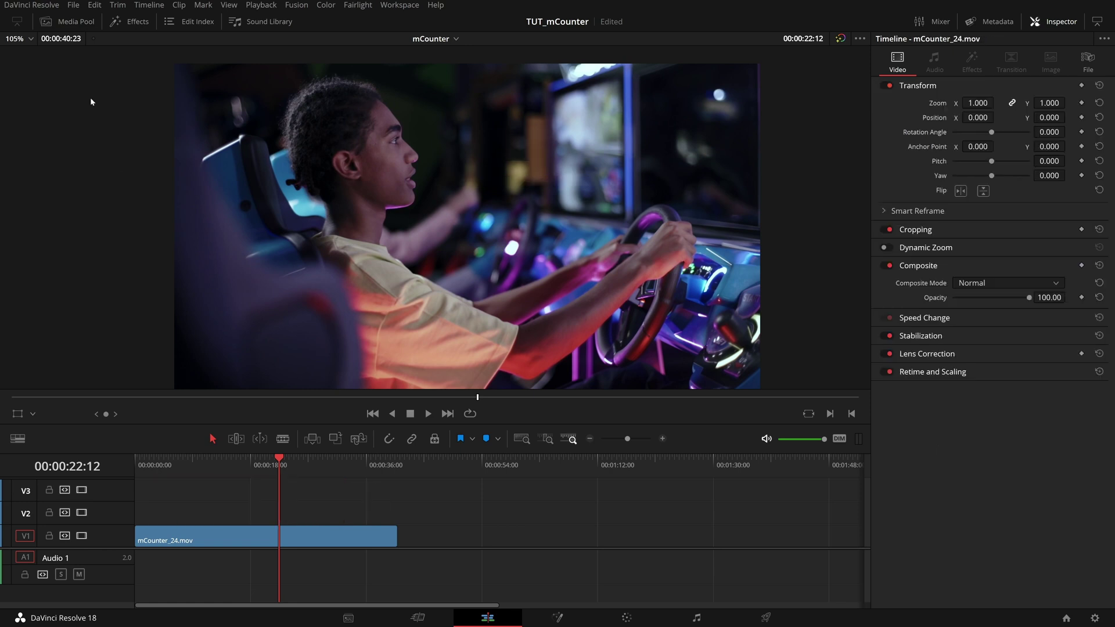
click(131, 22)
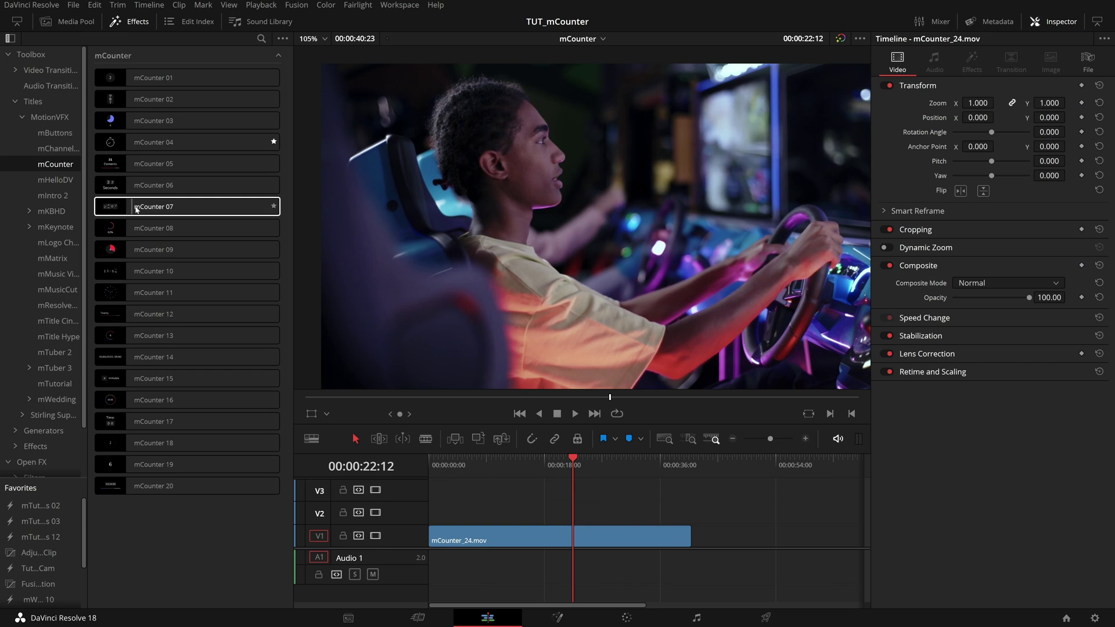
drag(164, 292, 458, 518)
Set the mCounter 11 title's duration to 30 seconds and its content position to X 0.574, Y 0.79.
key(ctrl+d)
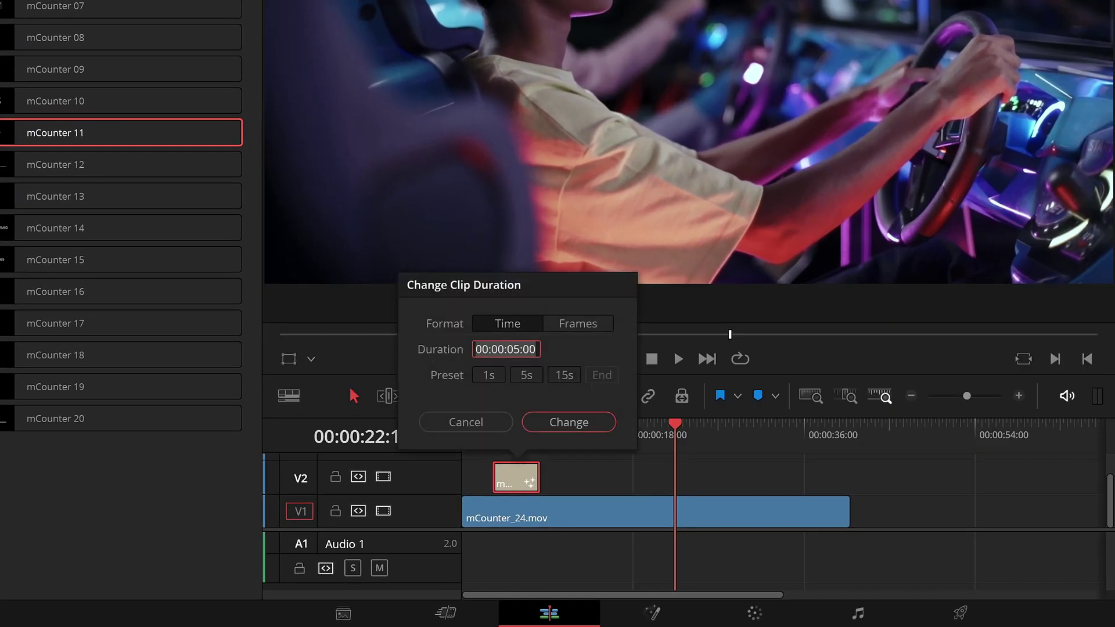
click(514, 349)
key(BackSpace)
key(Delete)
text(20)
click(569, 422)
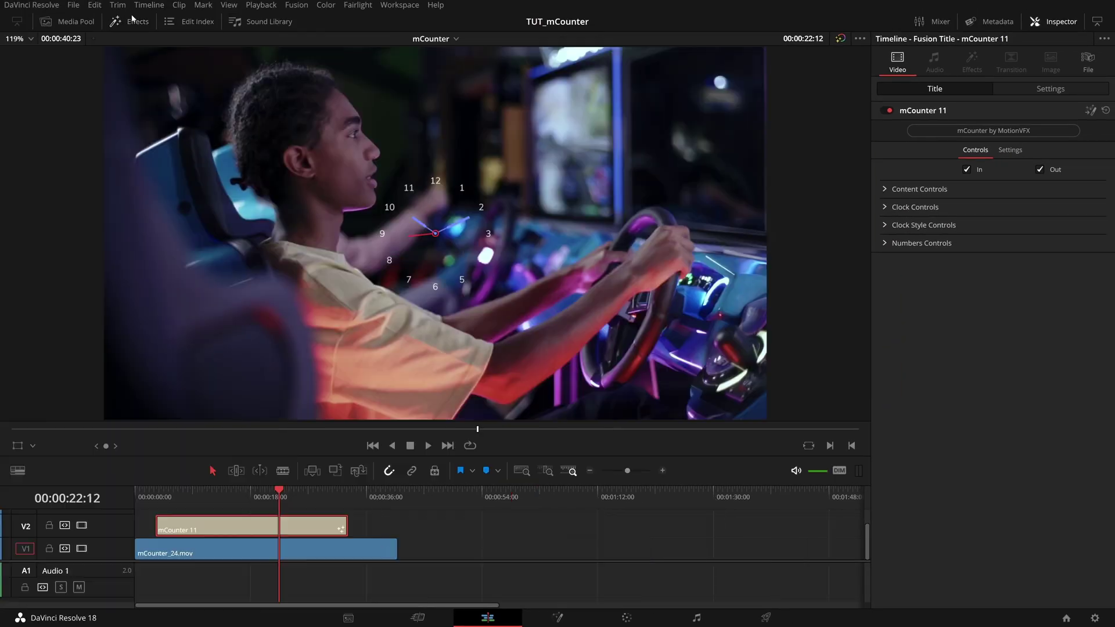
click(897, 190)
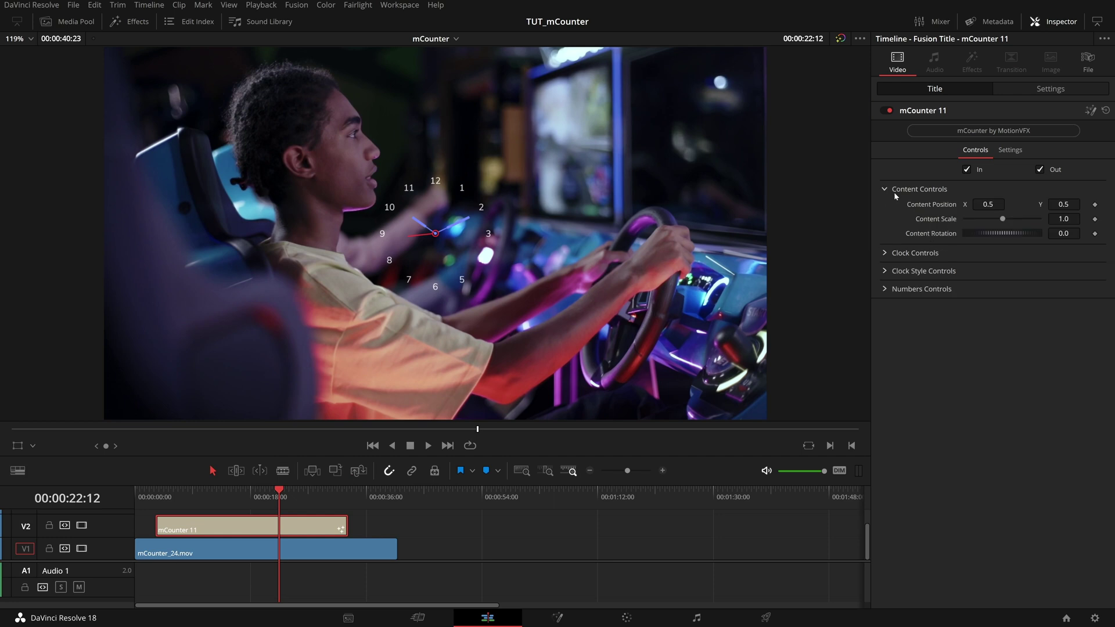
mouse_move(988, 205)
mouse_down()
mouse_move(1098, 205)
mouse_move(971, 205)
mouse_up()
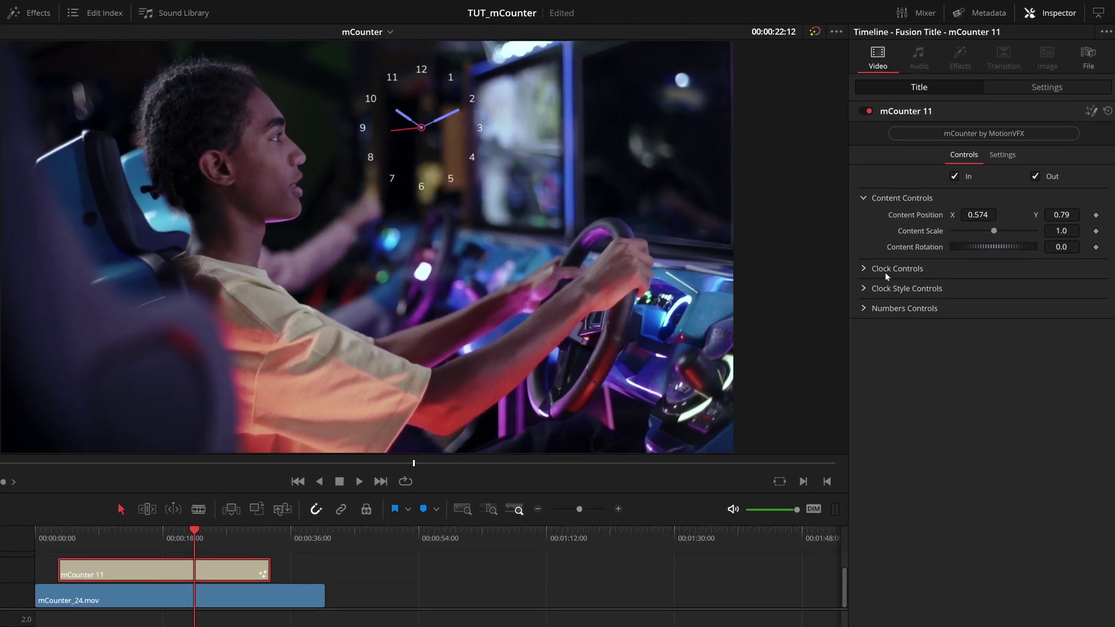
Toggle Hours On, Mins On and Secs On for the clock off and back on.
click(864, 269)
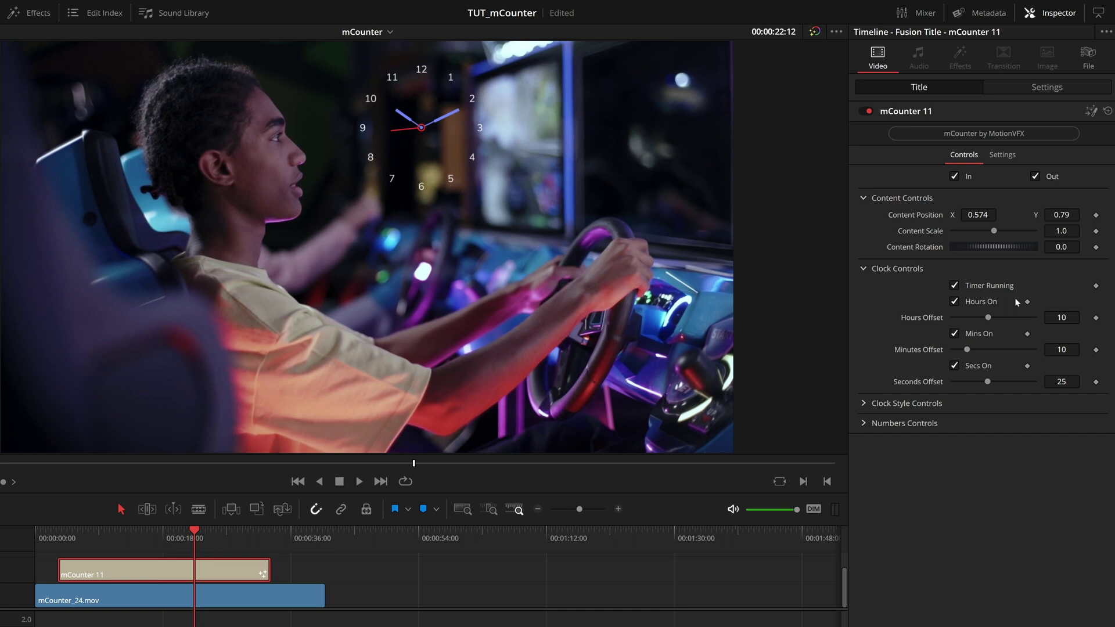
click(955, 301)
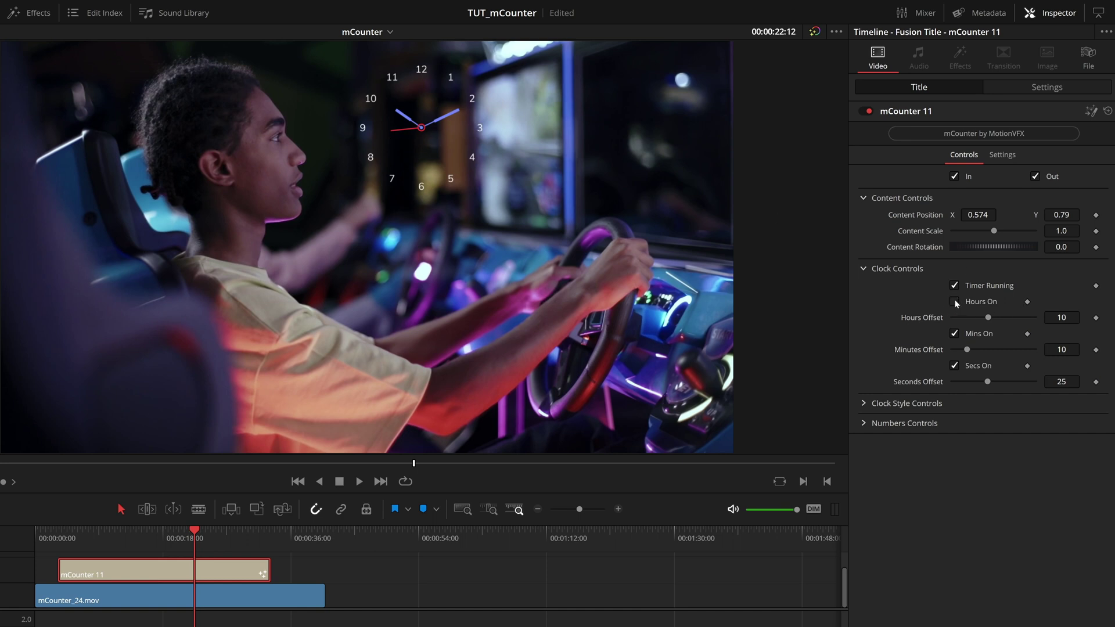
click(955, 334)
click(954, 366)
click(955, 334)
click(955, 302)
click(955, 366)
Play the mCounter 11 title briefly from its beginning to check the moving clock hands.
drag(105, 540, 58, 539)
key(space)
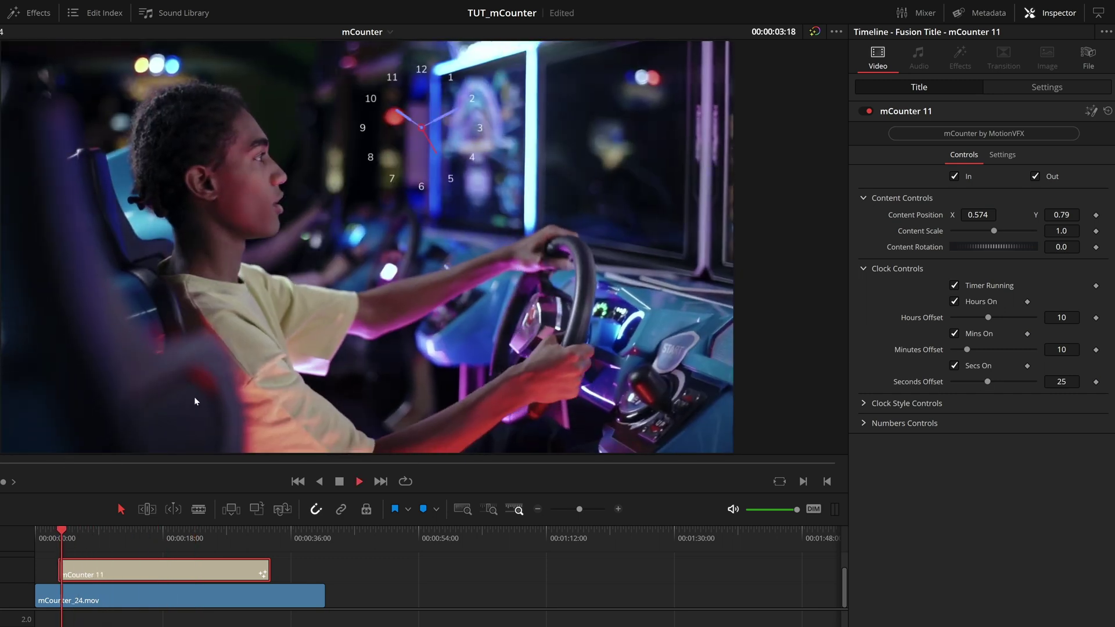
key(space)
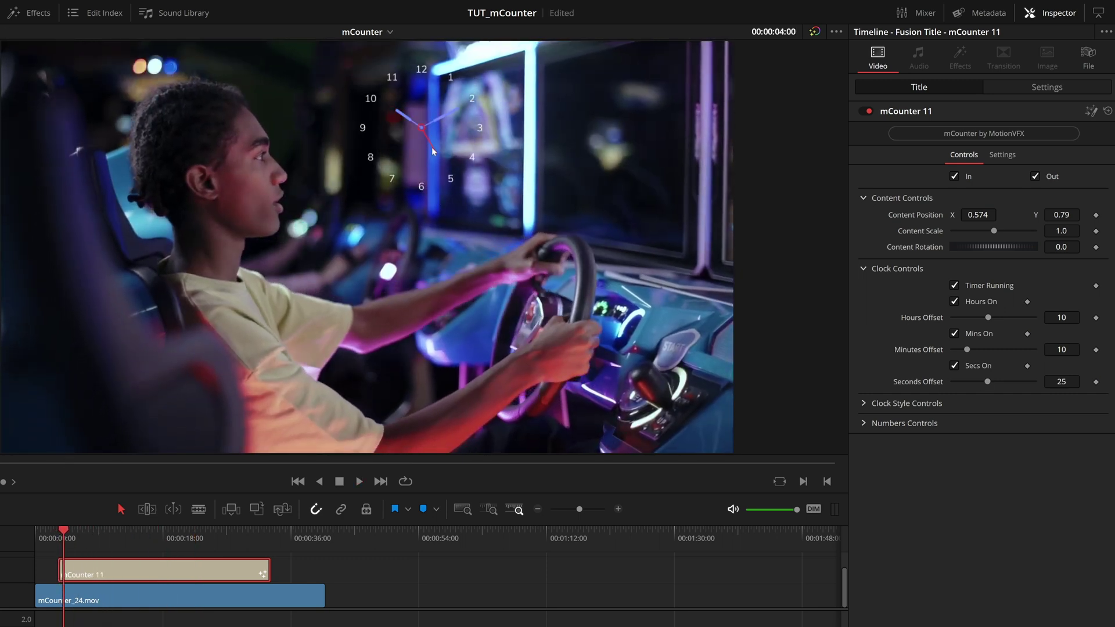
Set the clock's Hours Offset to 12, Minutes Offset to 18 and Seconds Offset to 33.
double_click(1062, 318)
text(12)
click(1047, 544)
double_click(1061, 349)
text(0)
key(Return)
mouse_move(980, 383)
mouse_down()
mouse_move(957, 384)
mouse_move(1015, 381)
mouse_move(999, 382)
mouse_up()
drag(953, 350, 975, 350)
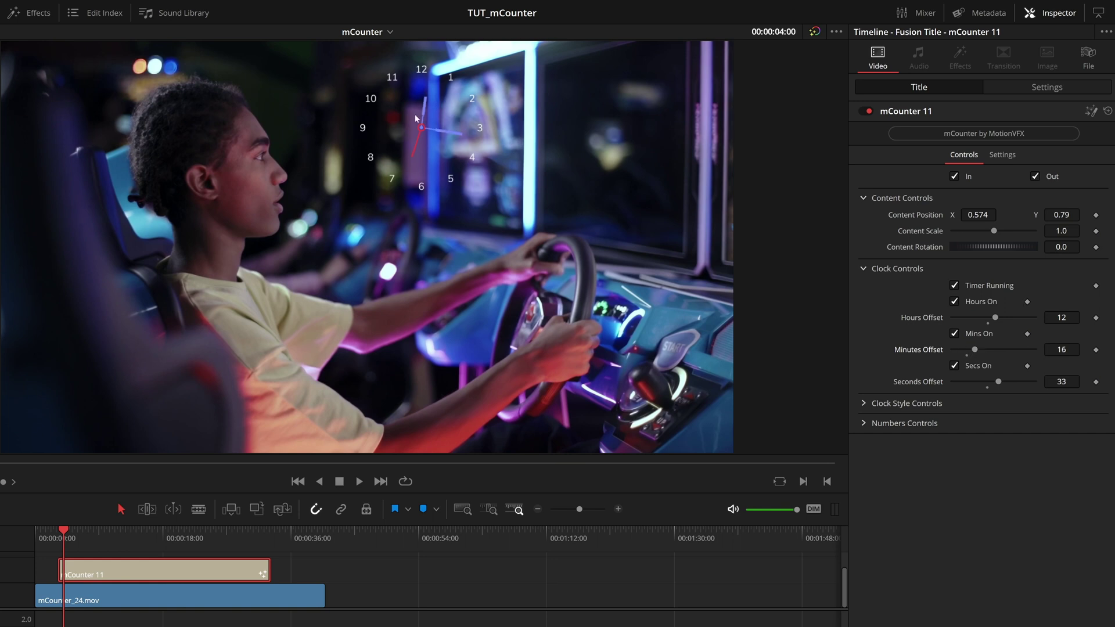
mouse_move(965, 347)
mouse_down()
mouse_move(1033, 353)
mouse_move(979, 351)
mouse_up()
Review the Clock Style Controls and Numbers Controls of the mCounter 11 title, and collapse both groups.
click(866, 407)
scroll(894, 366, down, 2)
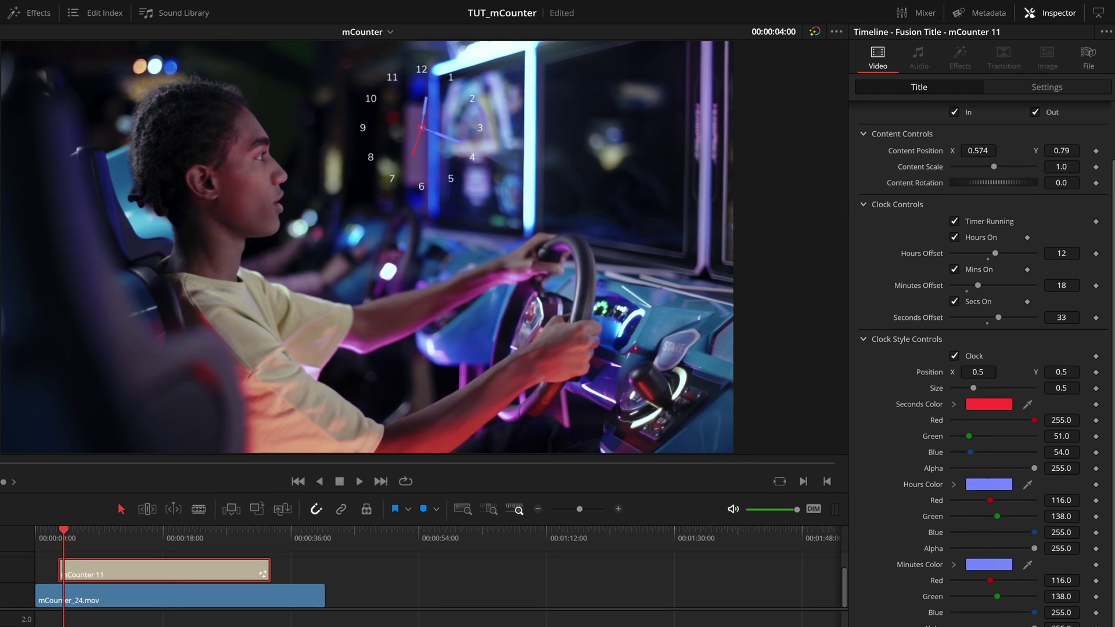
scroll(879, 583, down, 5)
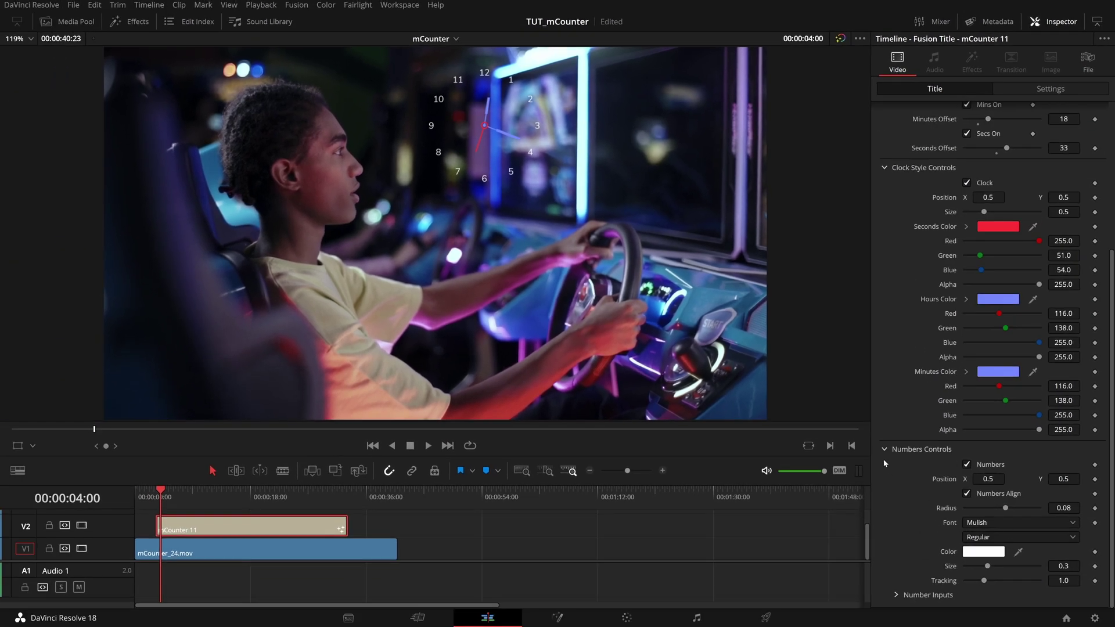
click(884, 451)
click(884, 319)
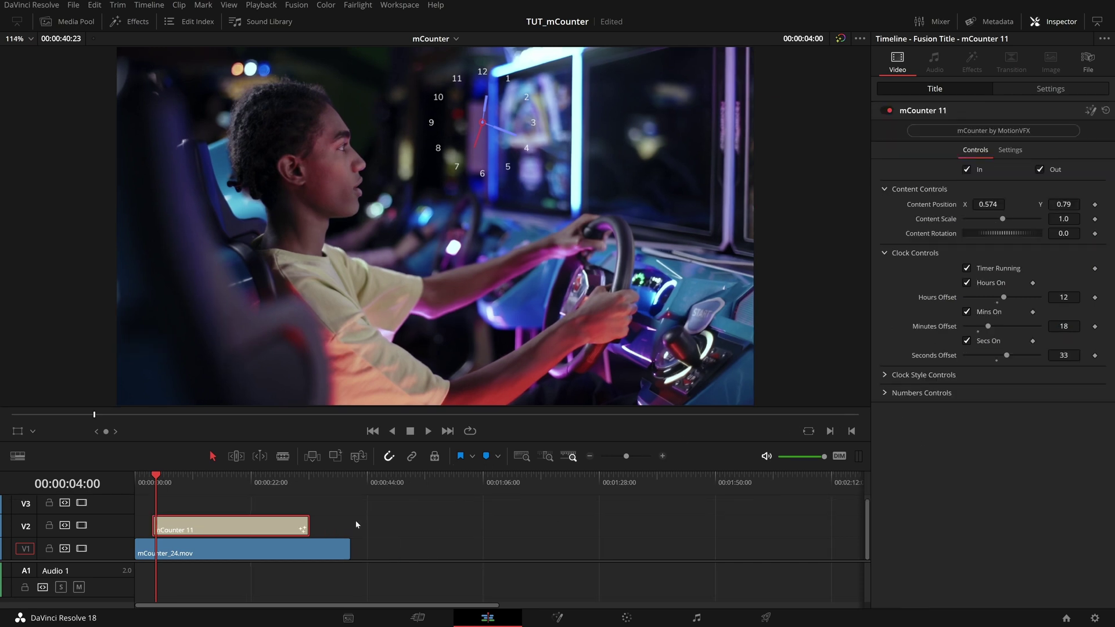
Delete the mCounter 11 title and add the mCounter 06 title on track V2 near the start of the clip.
drag(367, 524, 285, 518)
key(Delete)
click(137, 26)
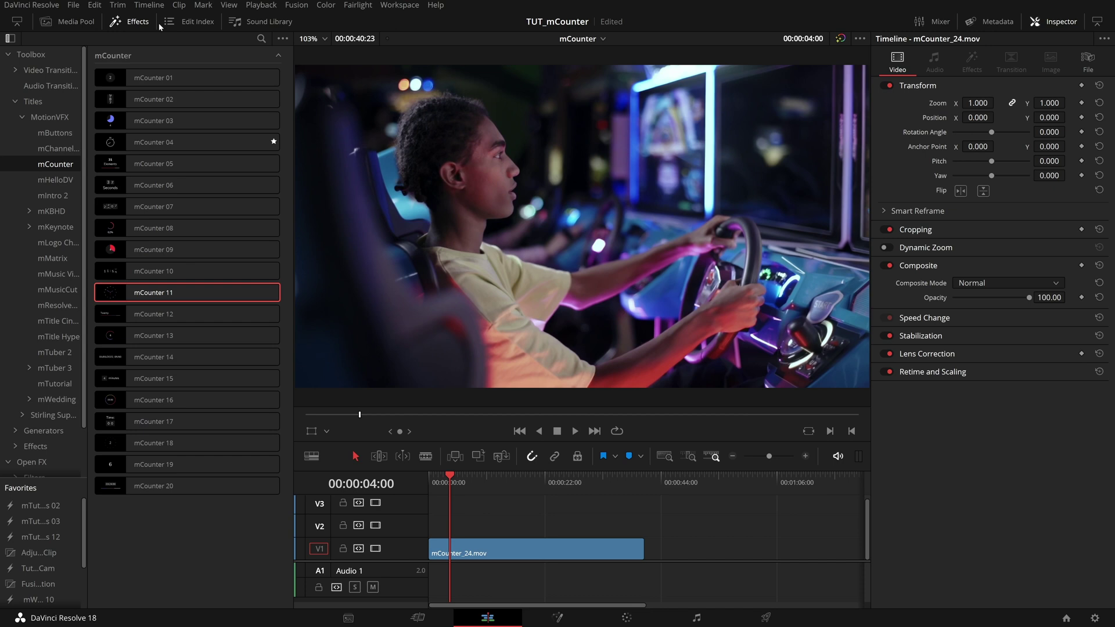
drag(212, 187, 452, 530)
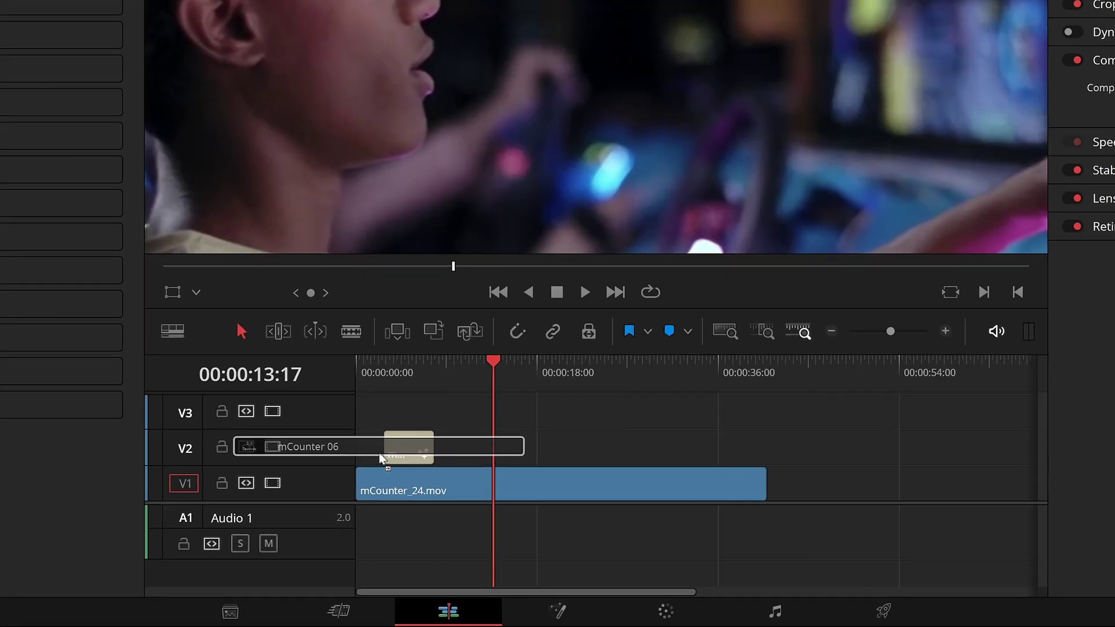
Set the mCounter 06 title's duration to 30 seconds.
key(ctrl+d)
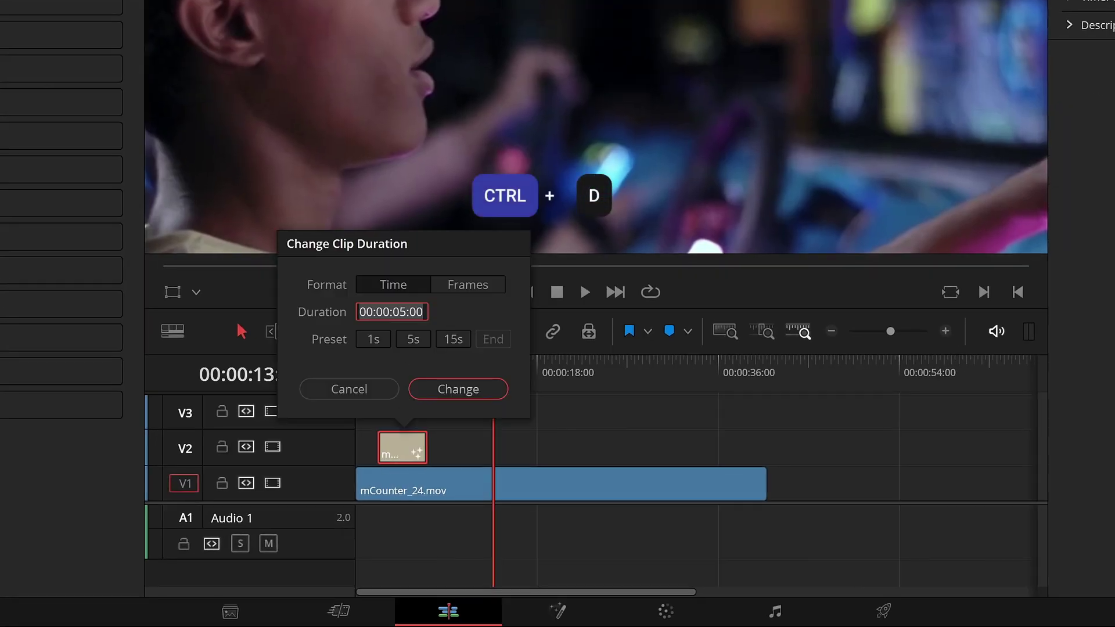
text(3000)
click(410, 388)
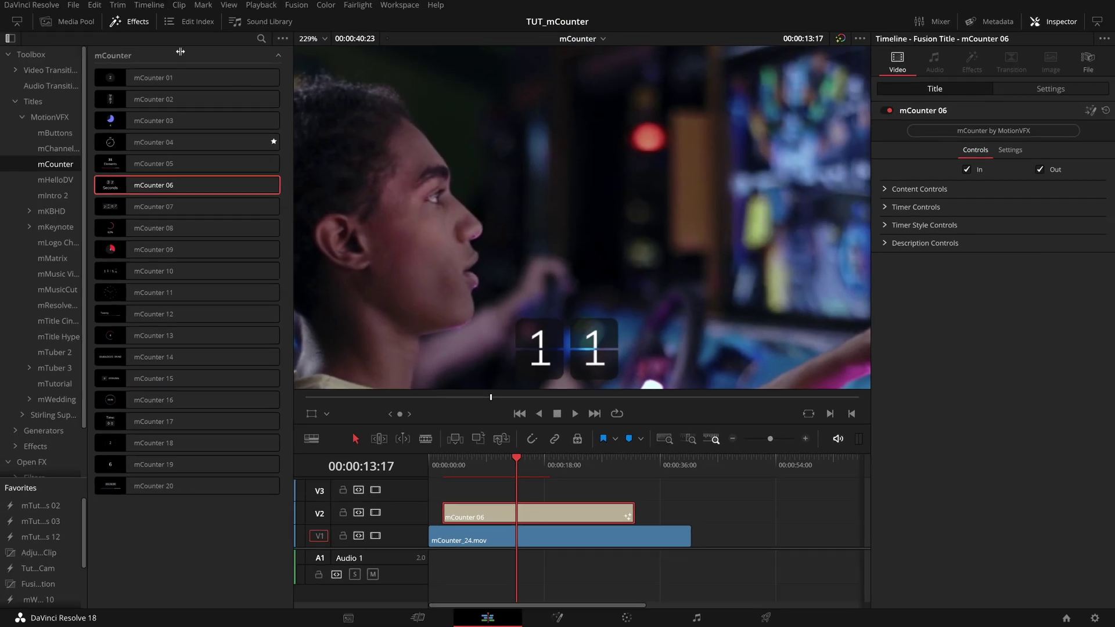
Hide the effects library and preview the mCounter 06 title from near its start, reframing the counter in the viewer.
click(135, 23)
drag(205, 475, 157, 472)
key(space)
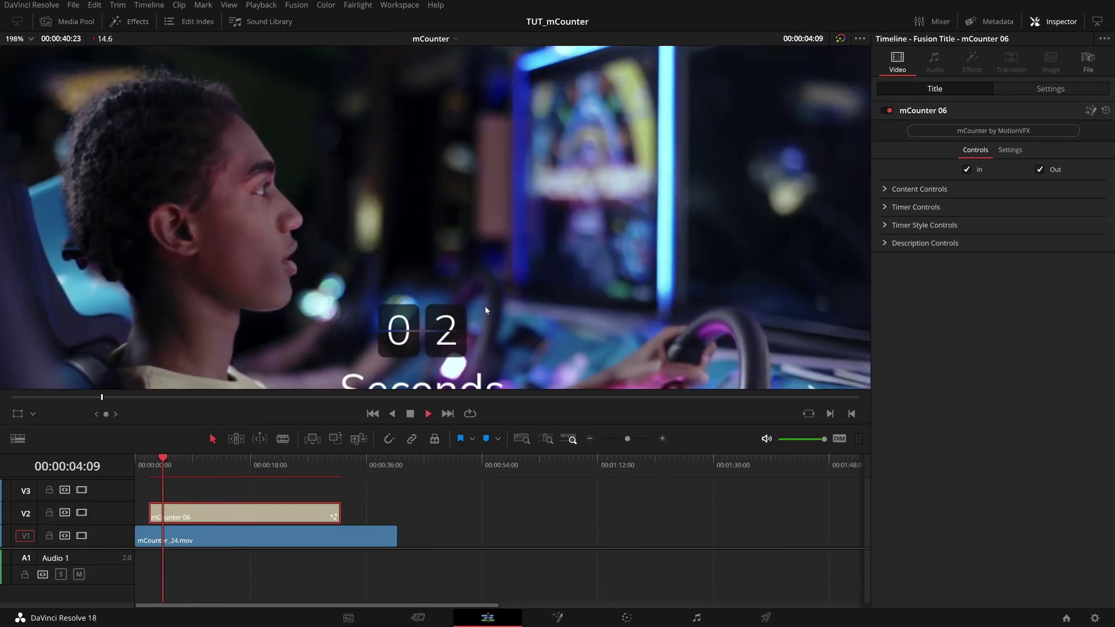
scroll(412, 284, down, 4)
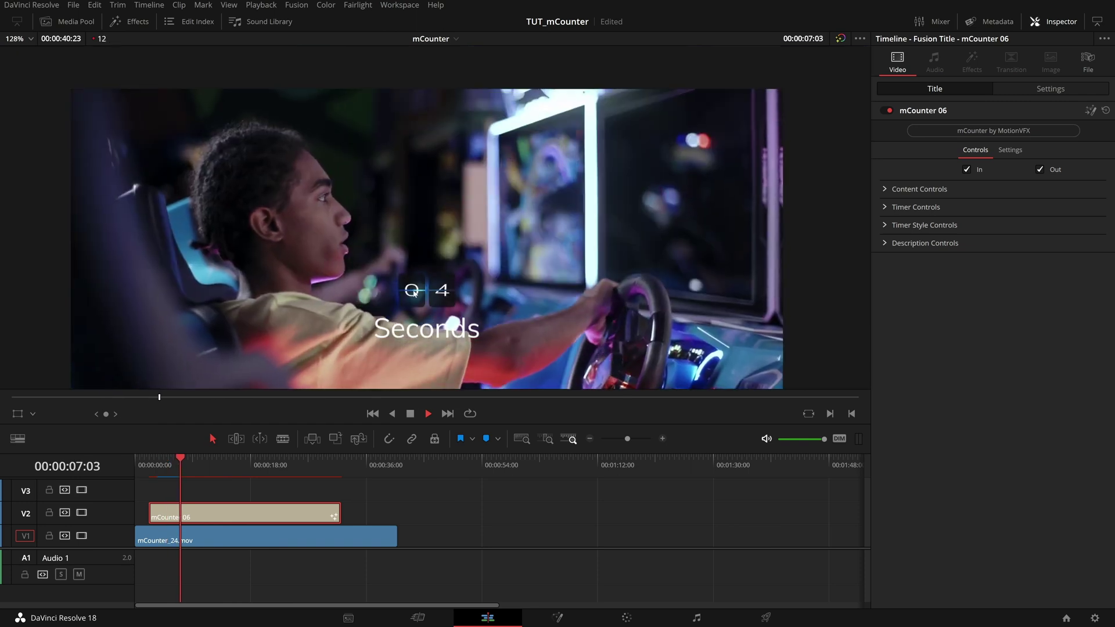
scroll(412, 286, up, 2)
key(space)
drag(506, 284, 570, 183)
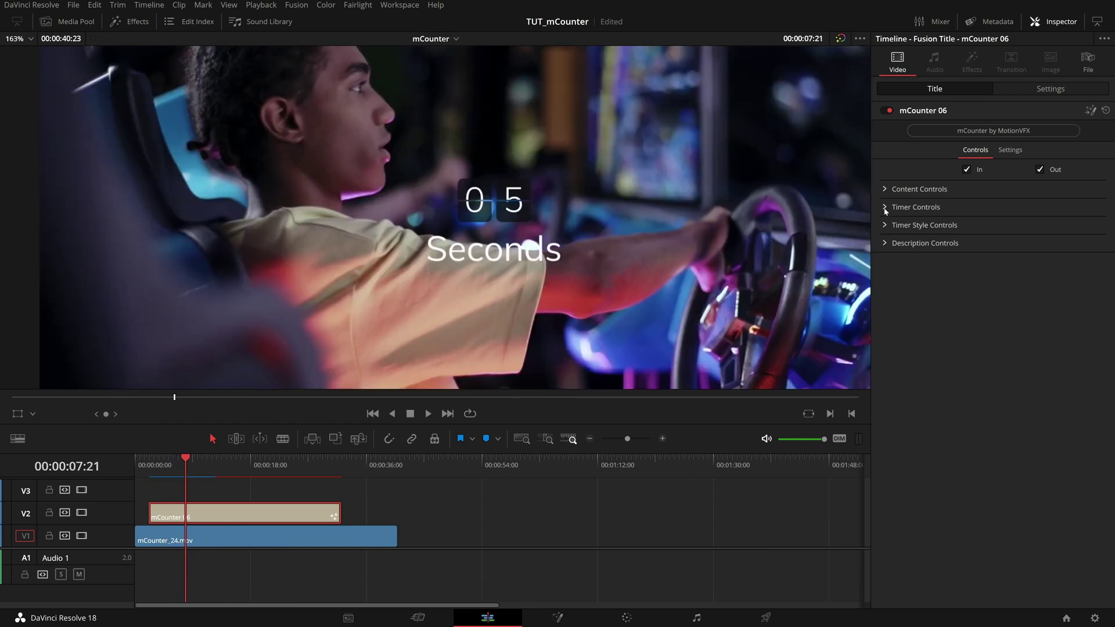
Turn on hours and minutes for the mCounter 06 timer, and play the title from near its start.
click(884, 209)
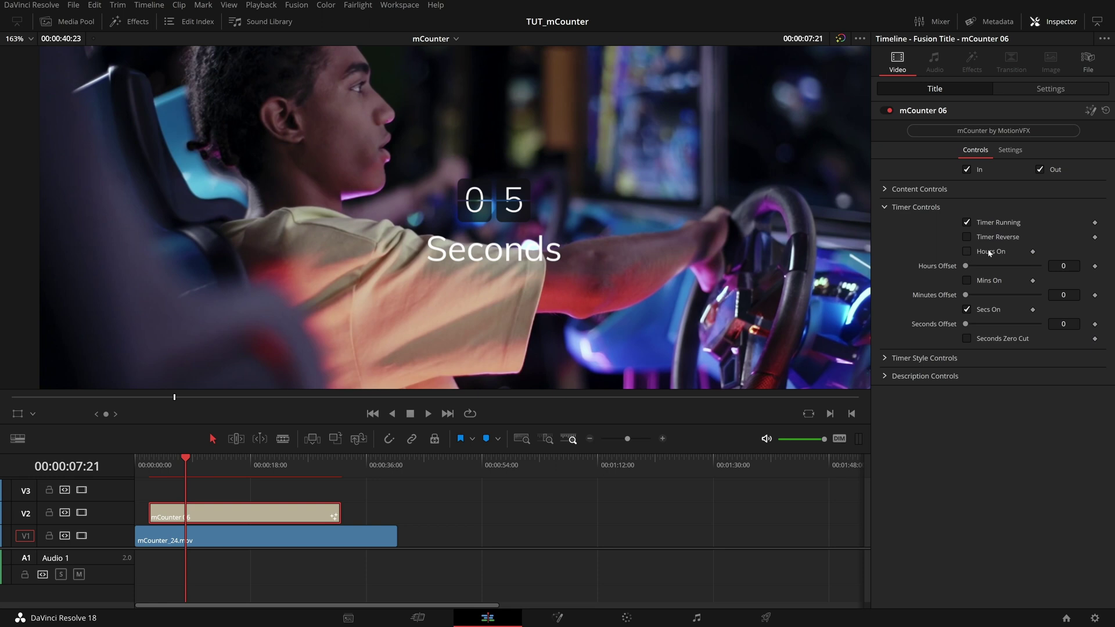
click(967, 252)
click(967, 282)
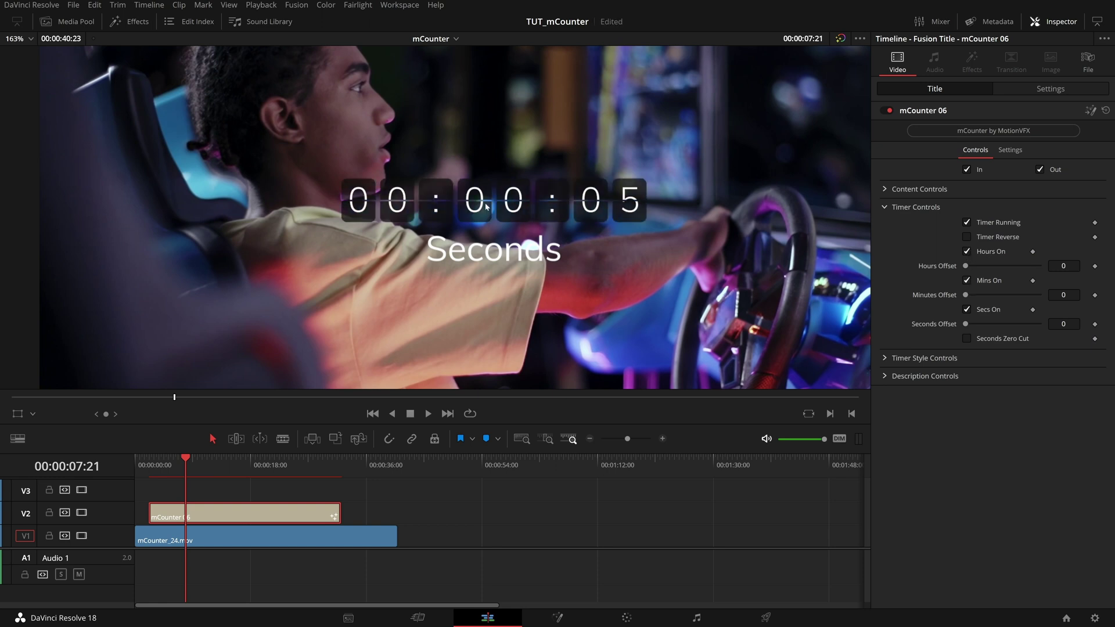
click(164, 465)
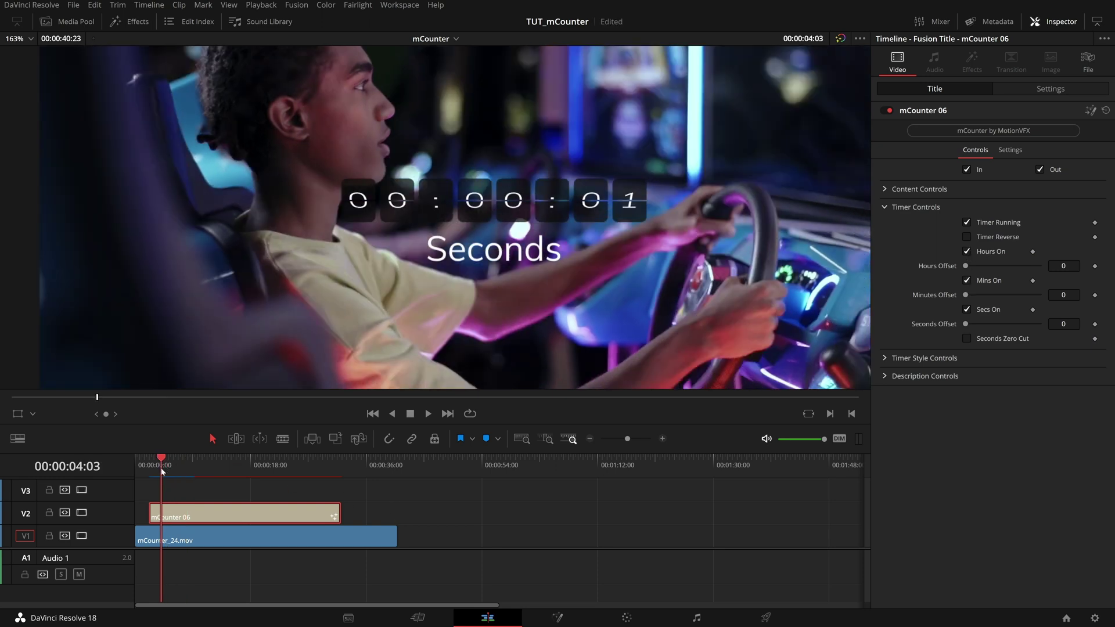
key(space)
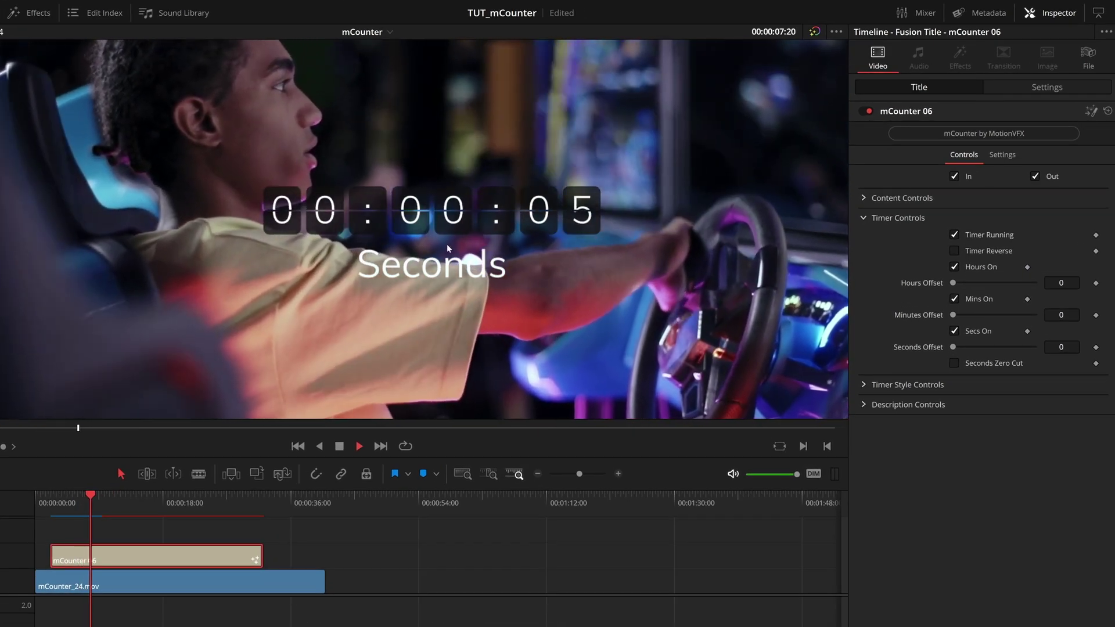
key(space)
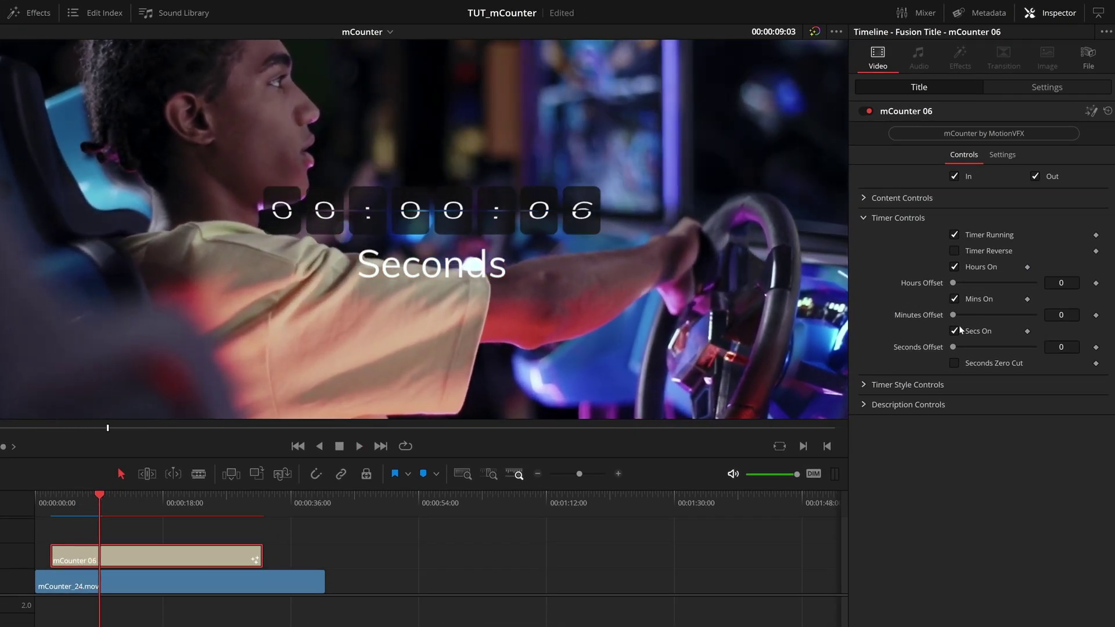
Set the timer's Minutes Offset to 7 and Hours Offset to 1, and preview the counter.
drag(953, 315, 957, 283)
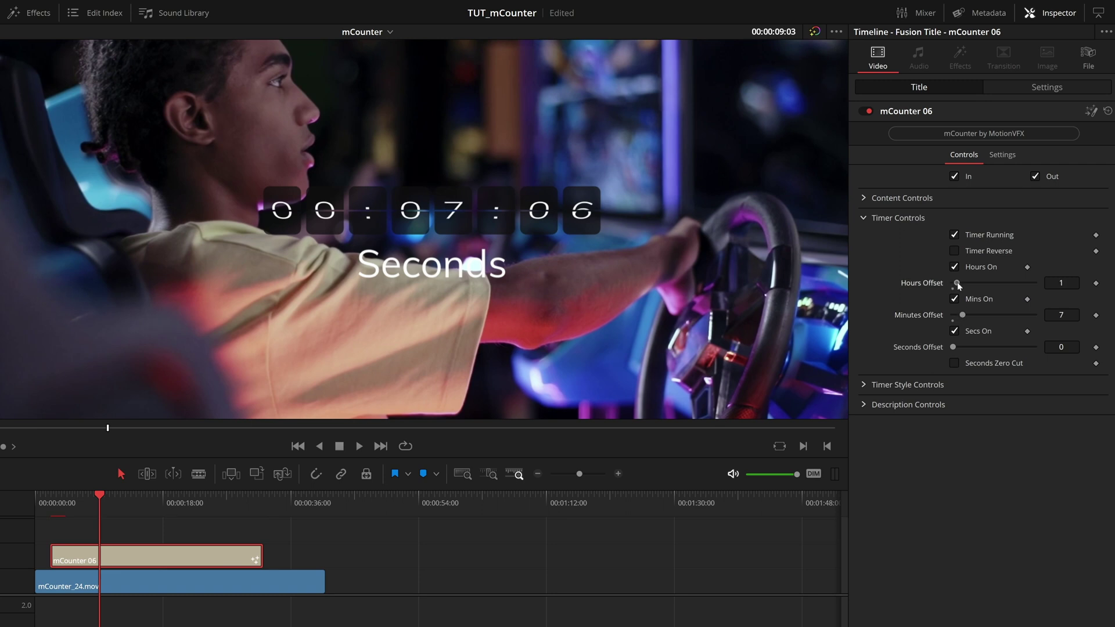
key(space)
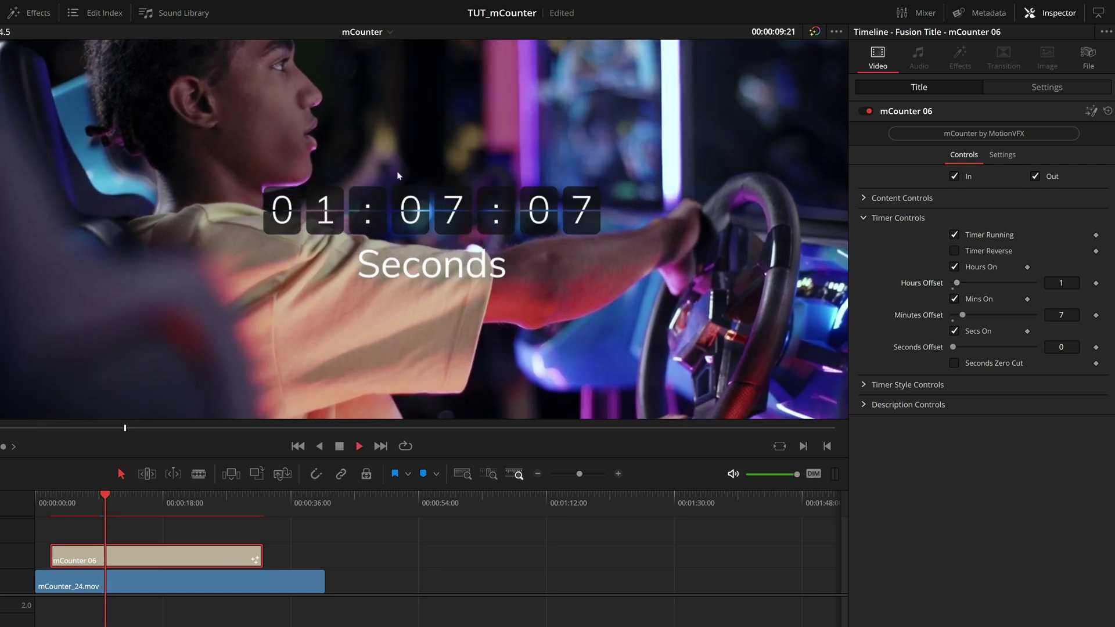
key(space)
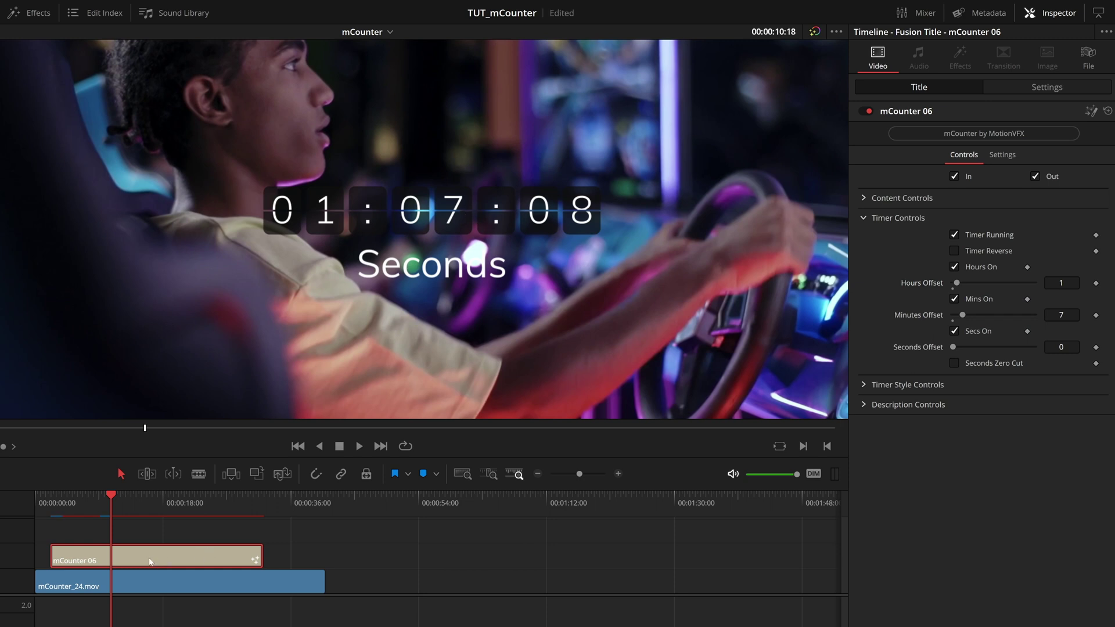
Duplicate the mCounter 06 title onto track V3, splitting the timer into hours and minutes on V3 and only seconds on V2.
drag(149, 562, 152, 535)
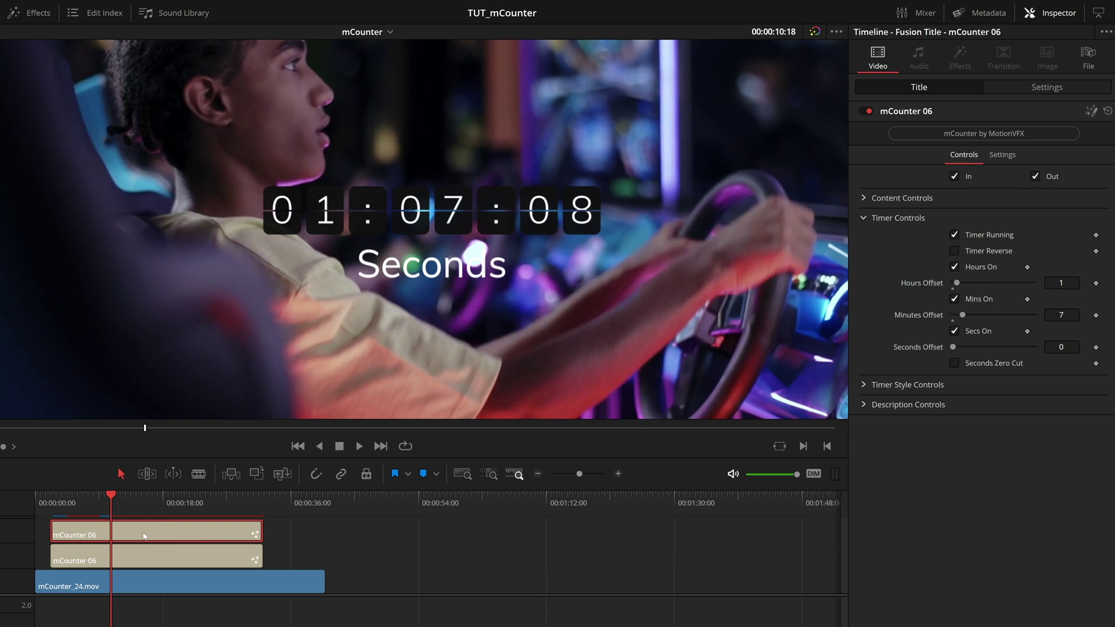
click(954, 331)
click(142, 552)
click(955, 299)
click(955, 267)
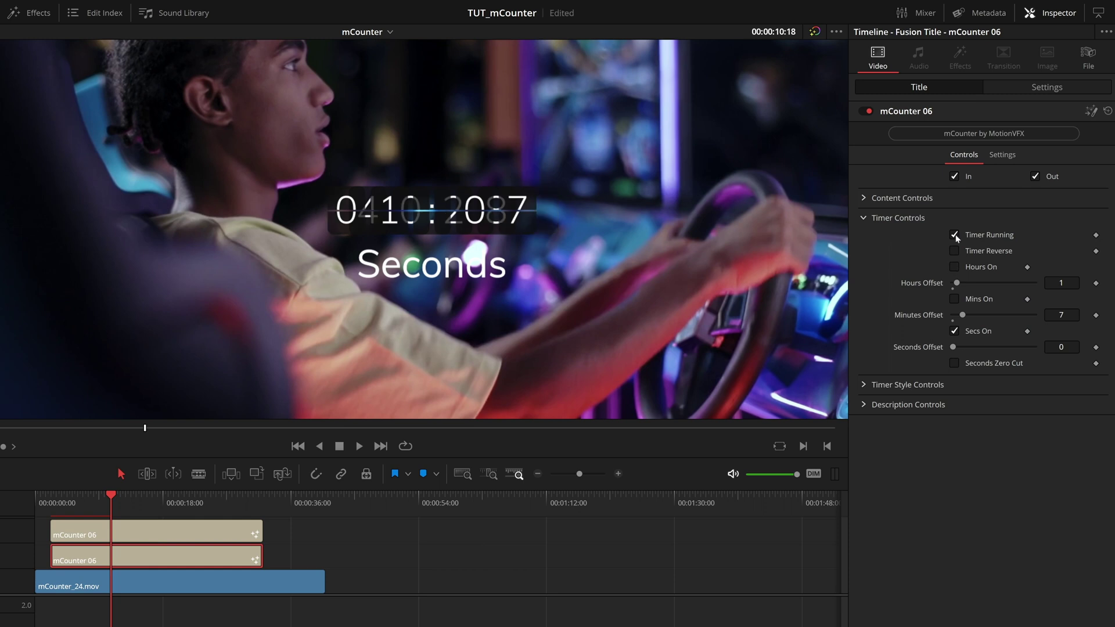
Set the Content Position X of the V3 title to 0.423.
click(864, 198)
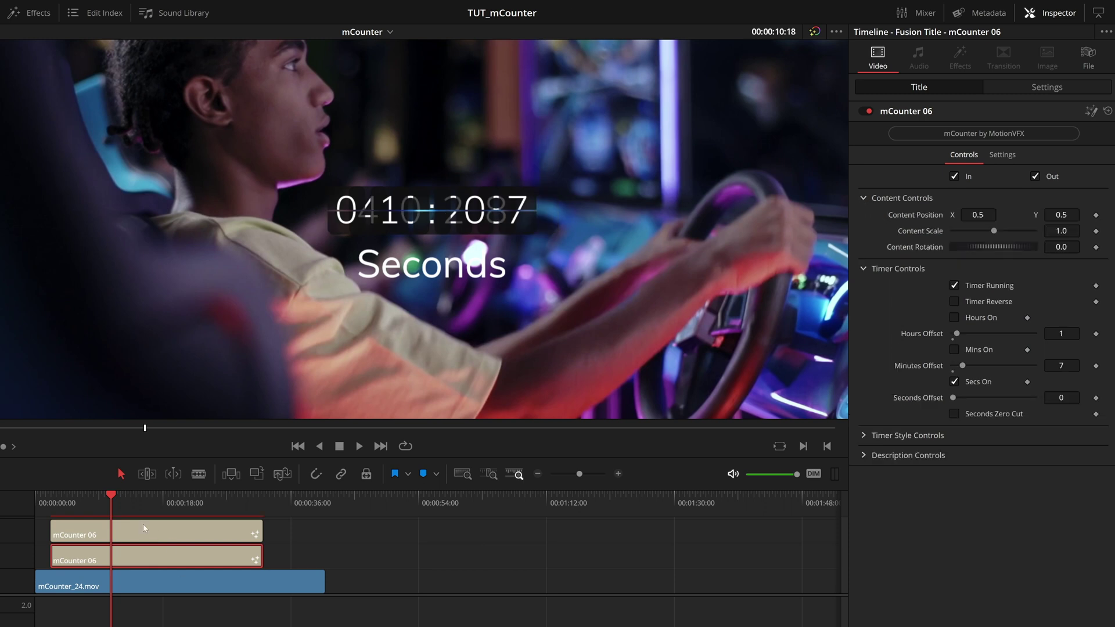
click(144, 528)
click(904, 197)
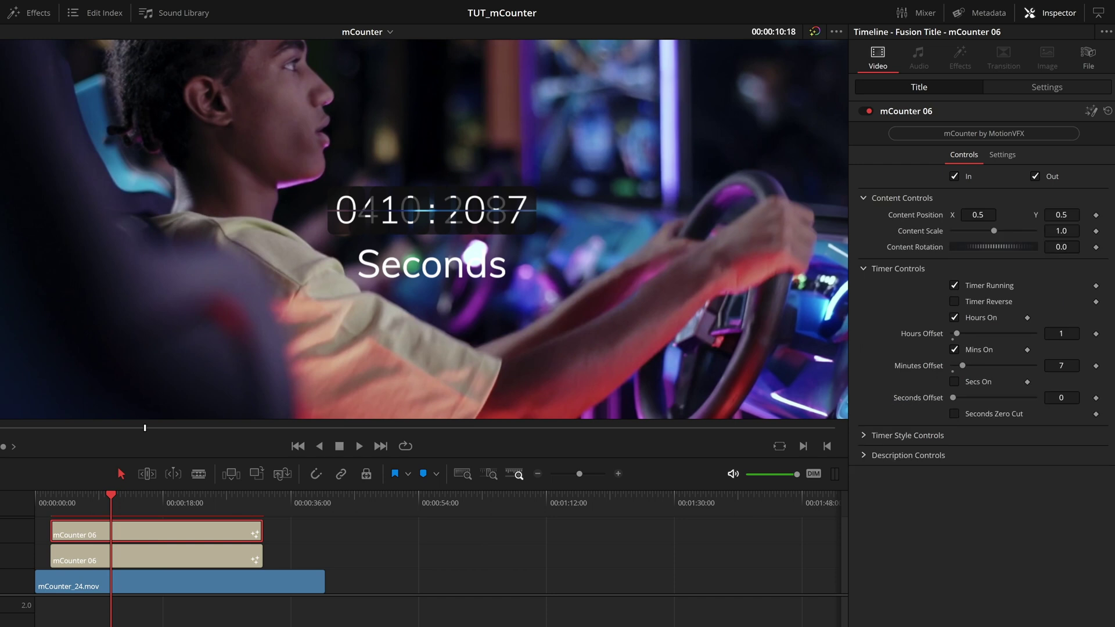
click(978, 214)
text(0.447)
key(Return)
drag(978, 215, 964, 215)
Turn off the description text of the mCounter 06 title on track V3.
click(869, 456)
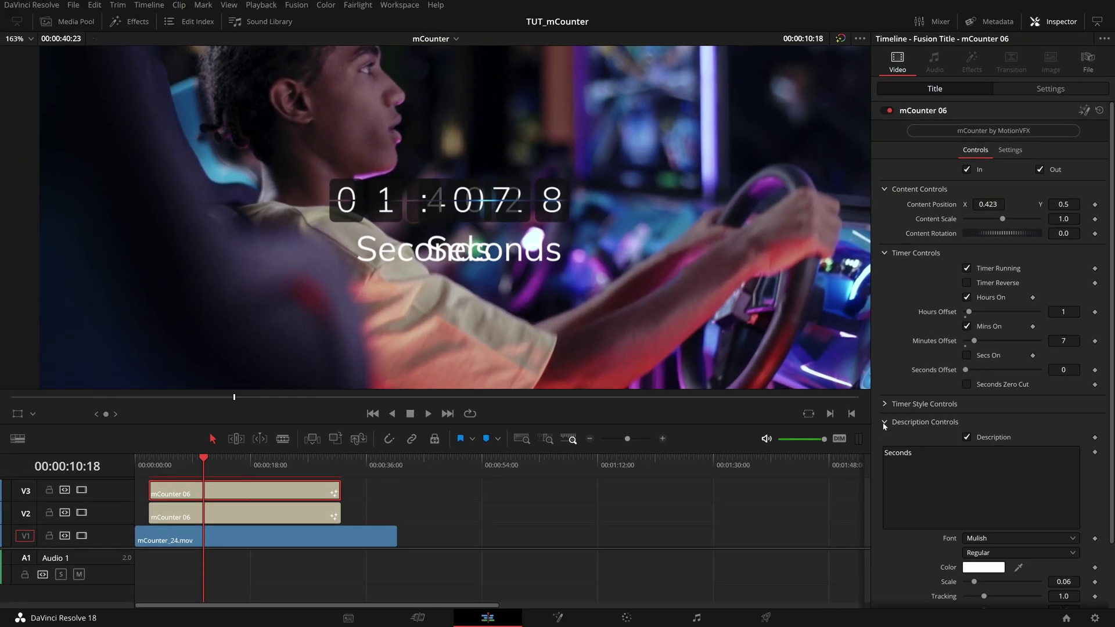
click(967, 436)
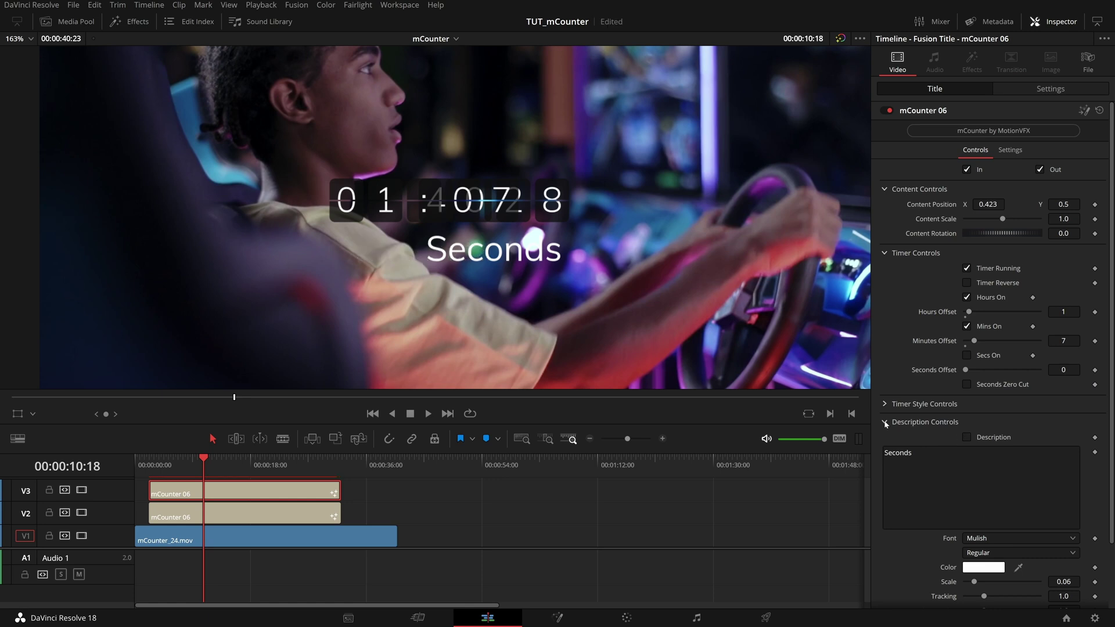
click(974, 424)
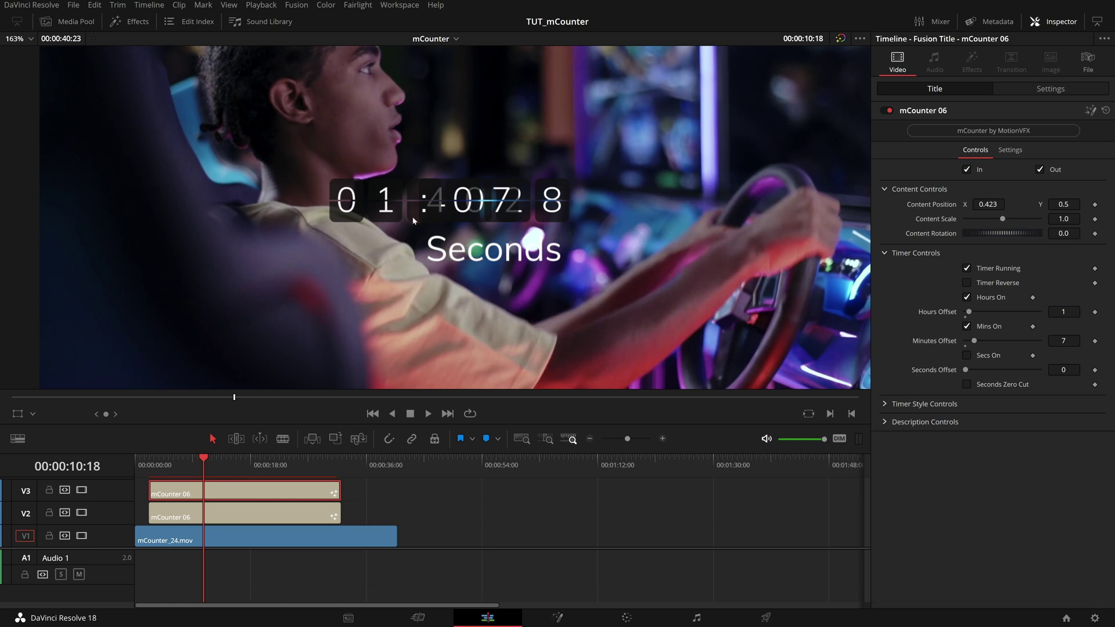
Spread the two counters apart by setting Content Position X to 0.418 on the V3 title and 0.61 on the V2 title.
drag(987, 205, 990, 204)
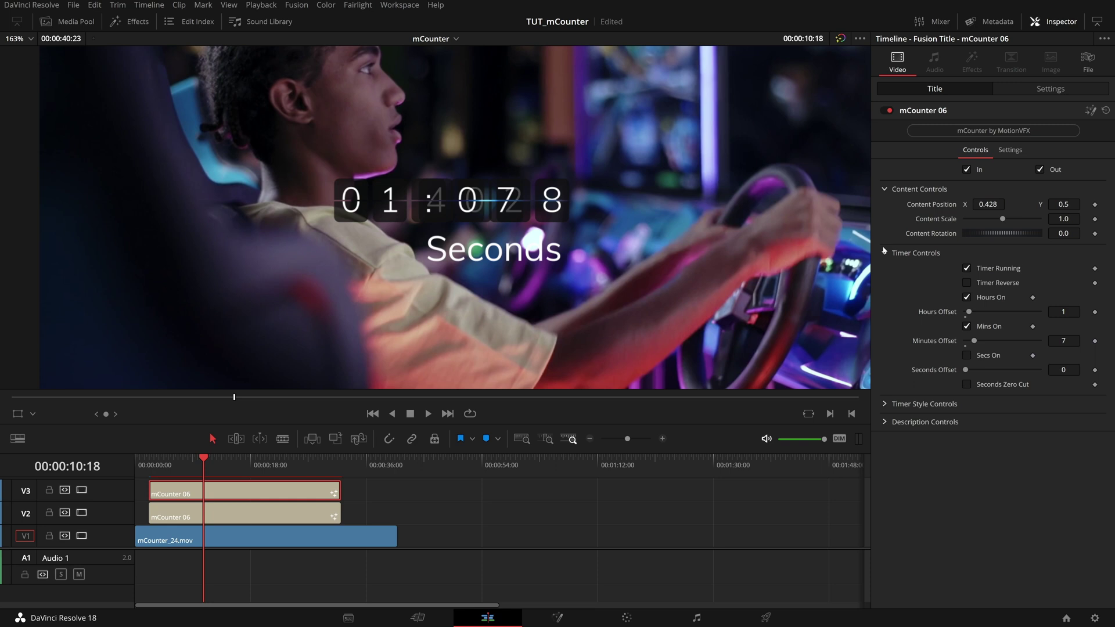
key(ctrl+z)
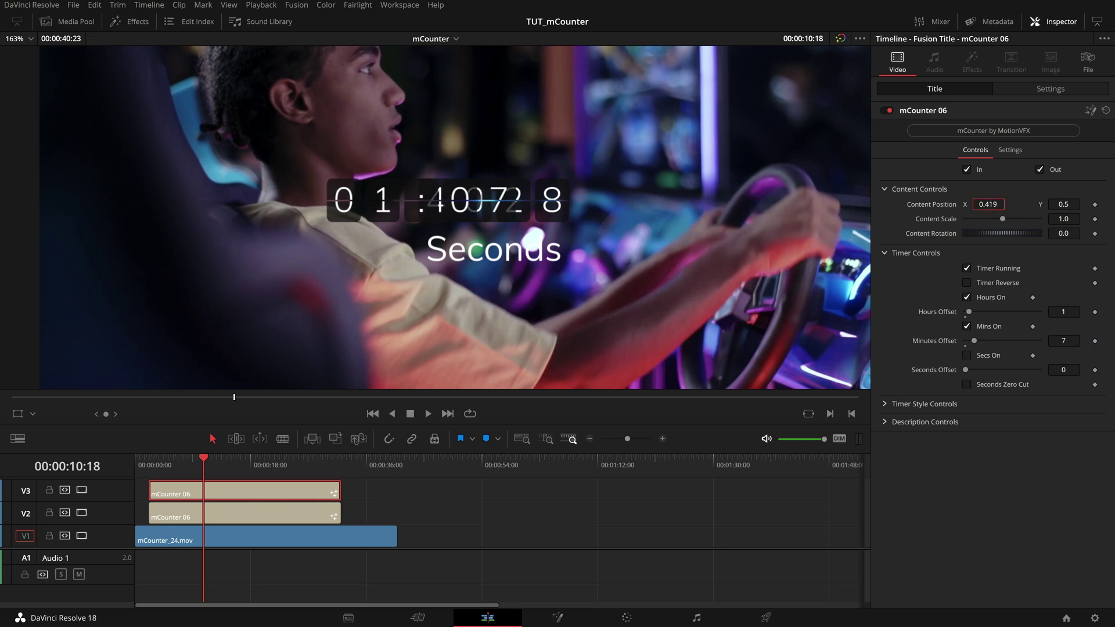
click(197, 511)
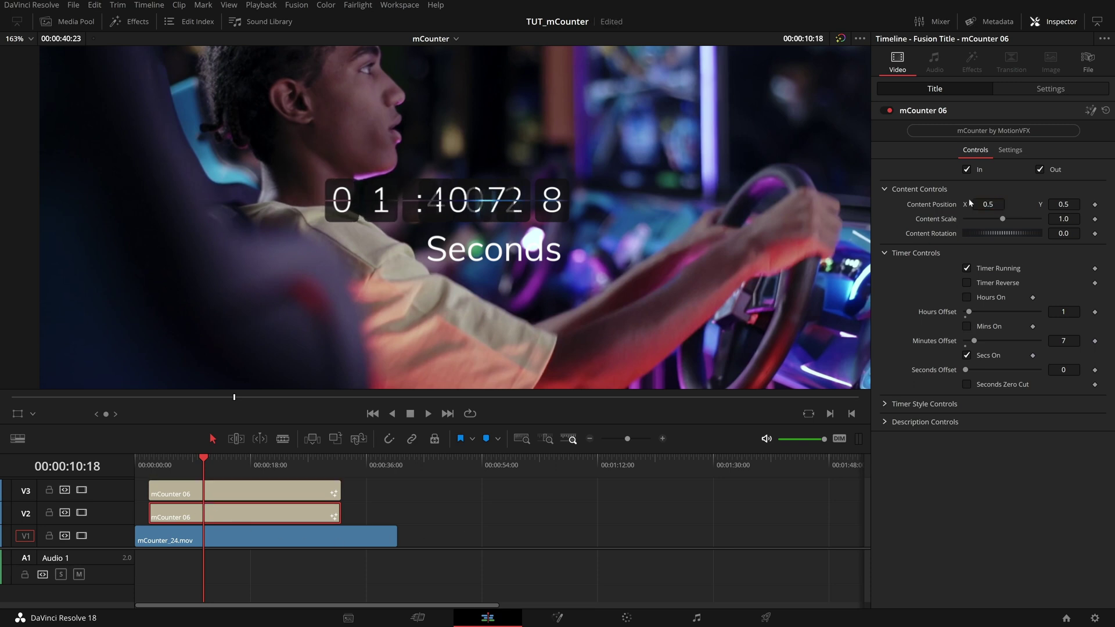
drag(987, 204, 1051, 205)
Reduce the V3 title to minutes only, with Hours Offset 0, and set its Content Position X to 0.499.
click(229, 492)
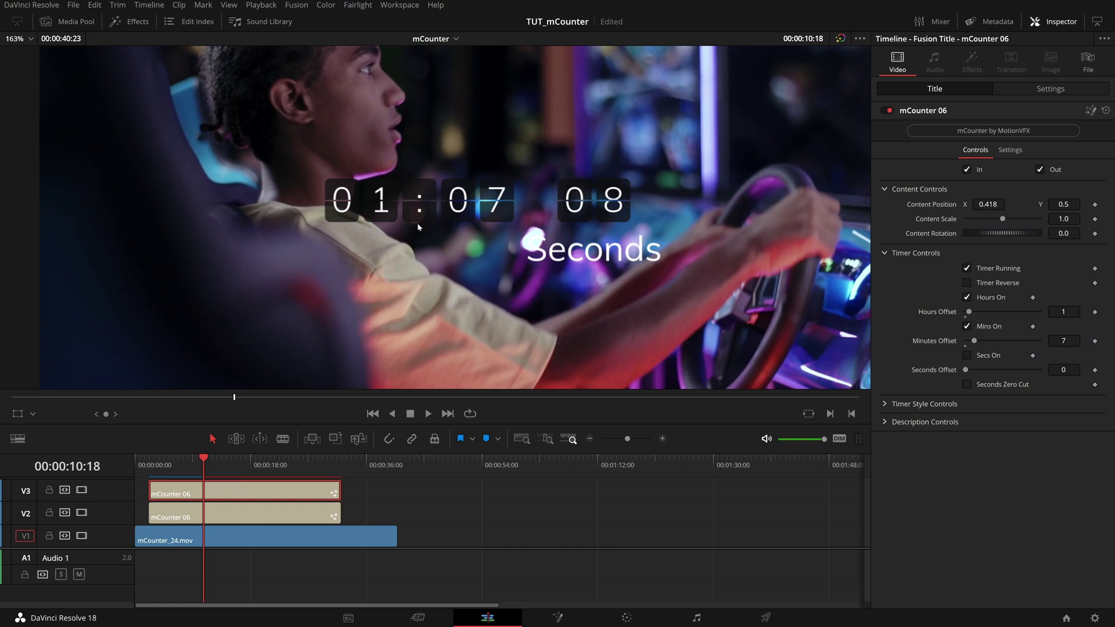
drag(969, 312, 928, 323)
click(967, 297)
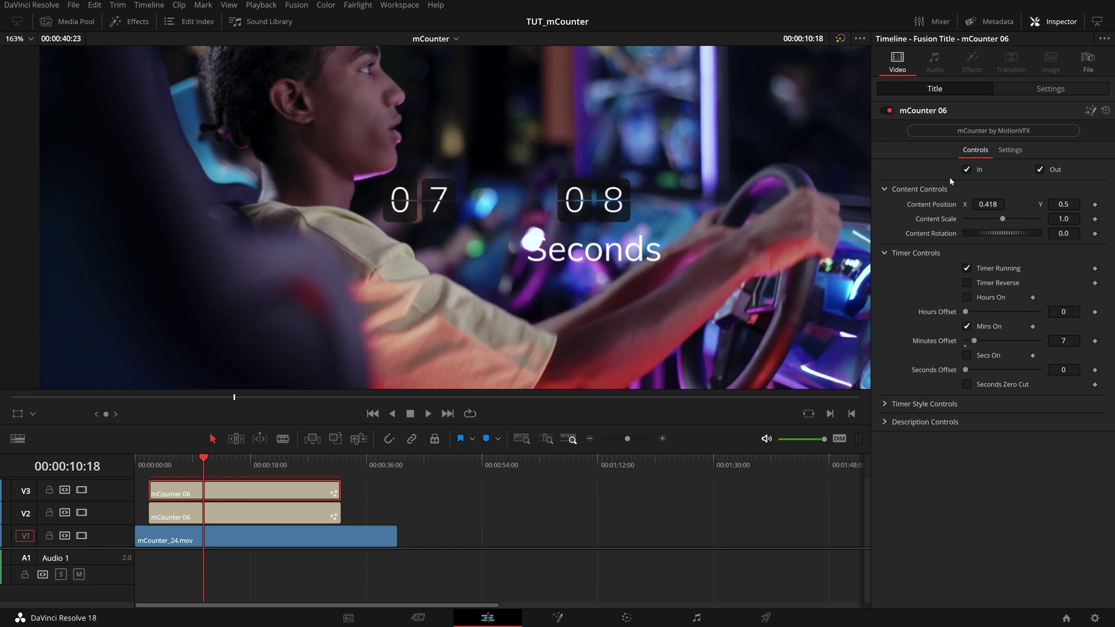
drag(988, 204, 1017, 205)
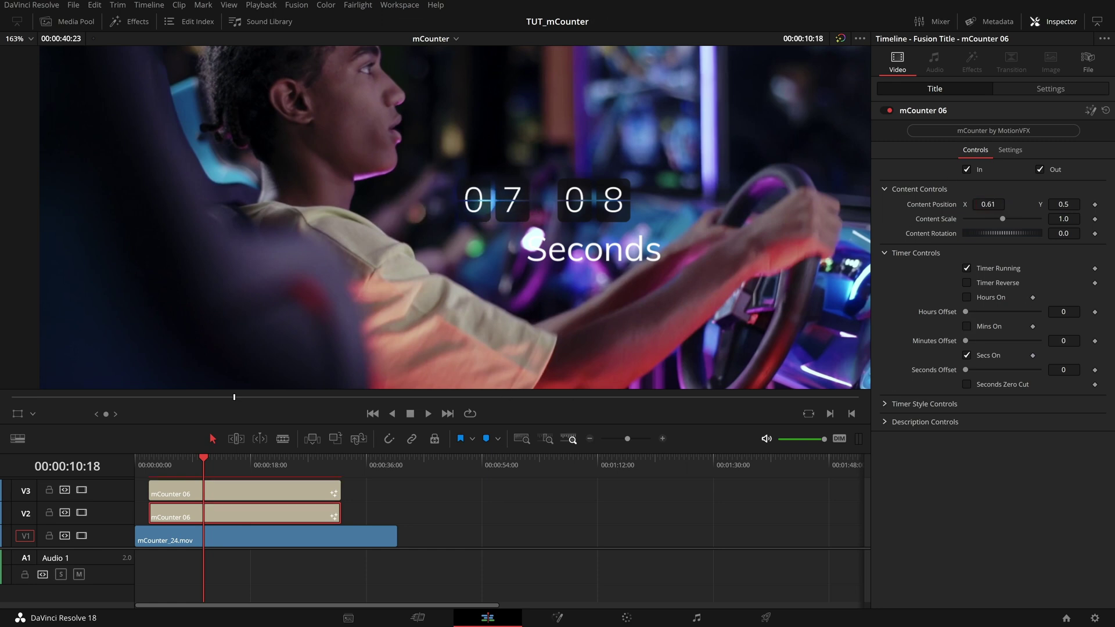
Set the V2 title's Content Position X to 0.605 and its description's Position X to 0.453.
drag(988, 205, 985, 205)
click(886, 421)
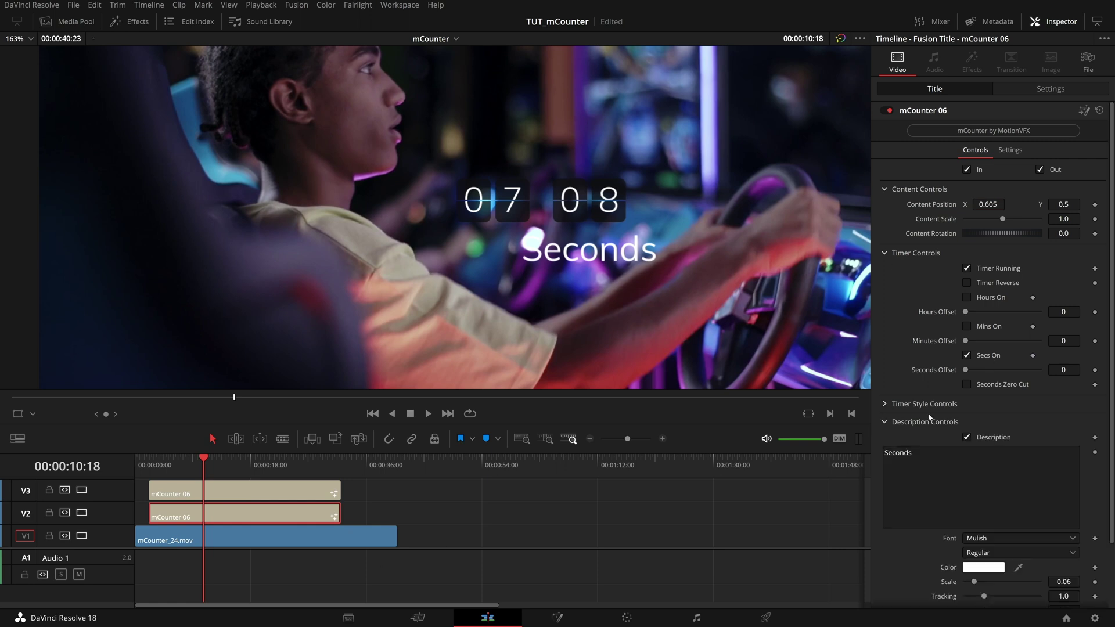
scroll(987, 493, down, 2)
mouse_move(988, 582)
mouse_down()
mouse_move(969, 581)
mouse_move(978, 582)
mouse_up()
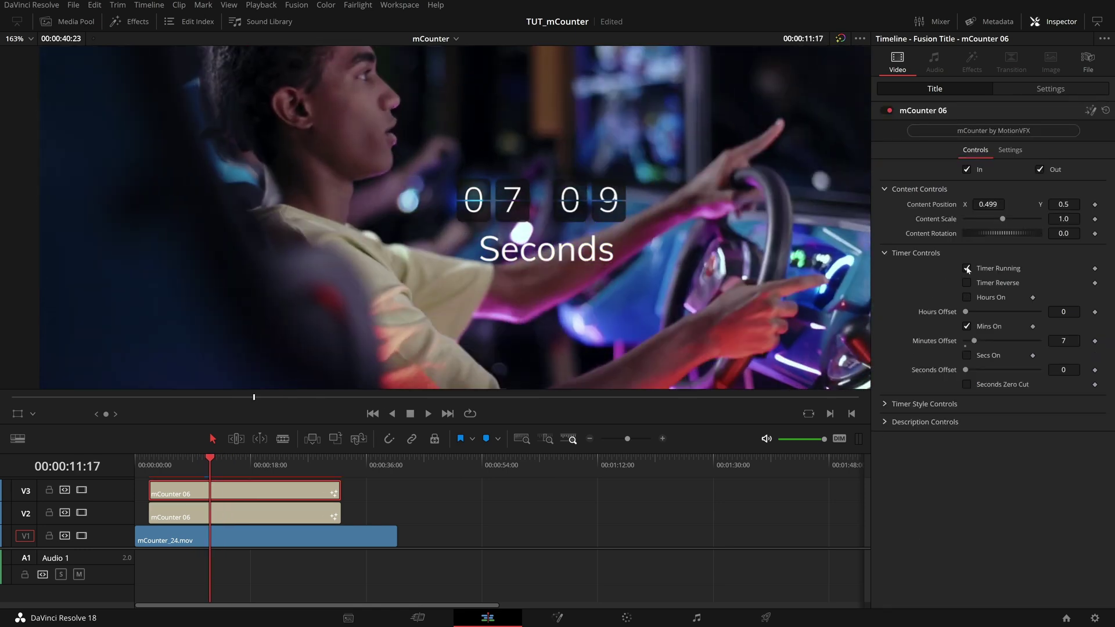
Turn off Timer Running for the minutes title on V3, and play the combined counter.
click(464, 507)
key(space)
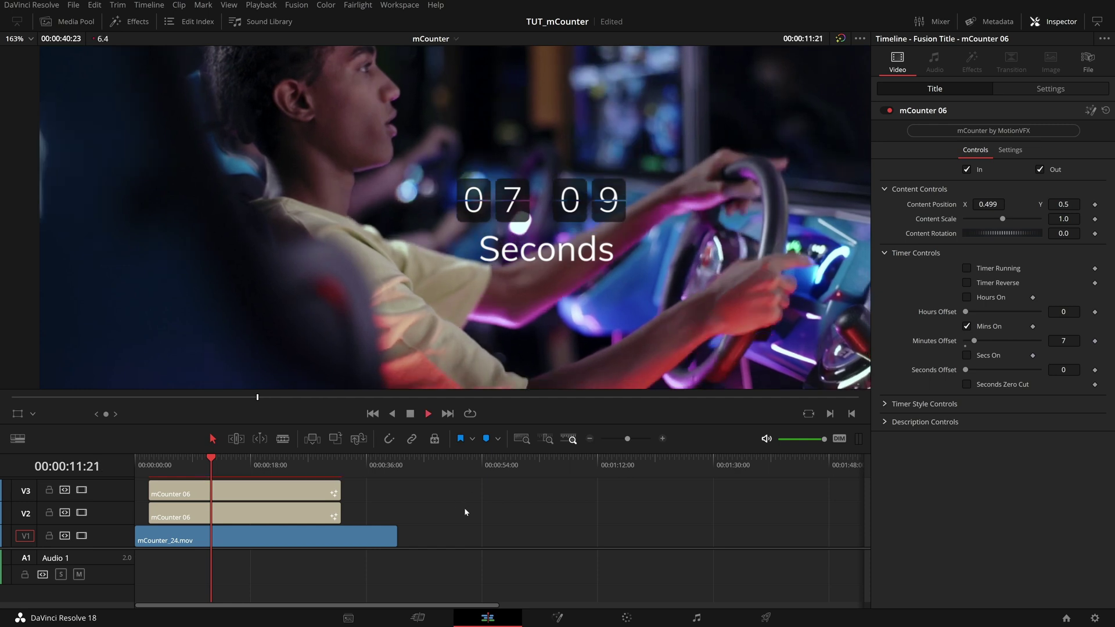
key(space)
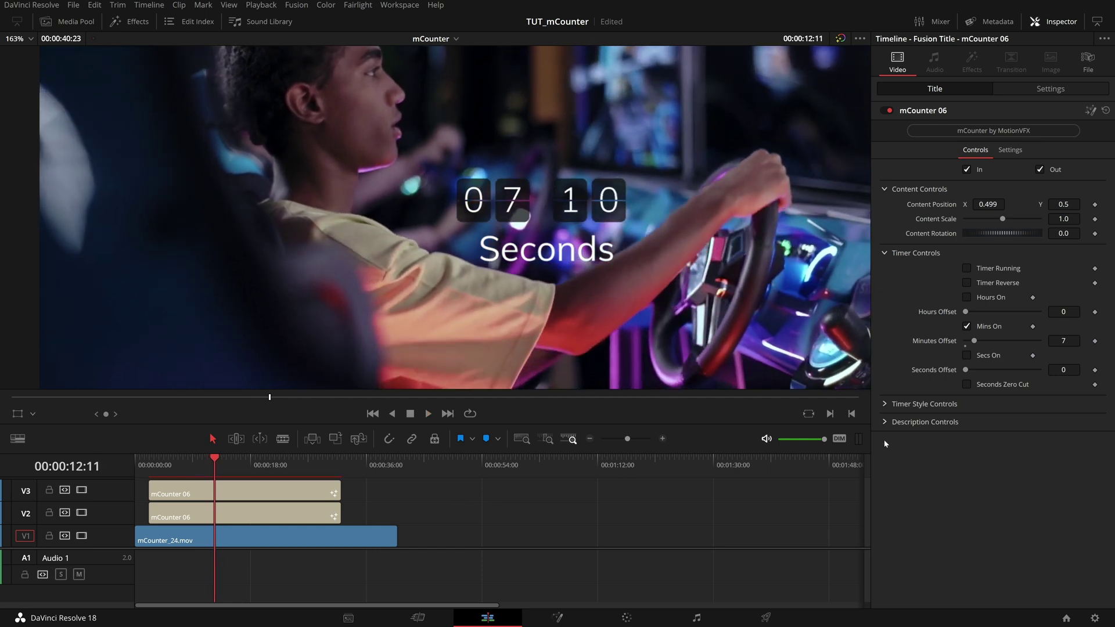
Turn off the description text of the V2 title and save the project.
click(886, 422)
click(281, 512)
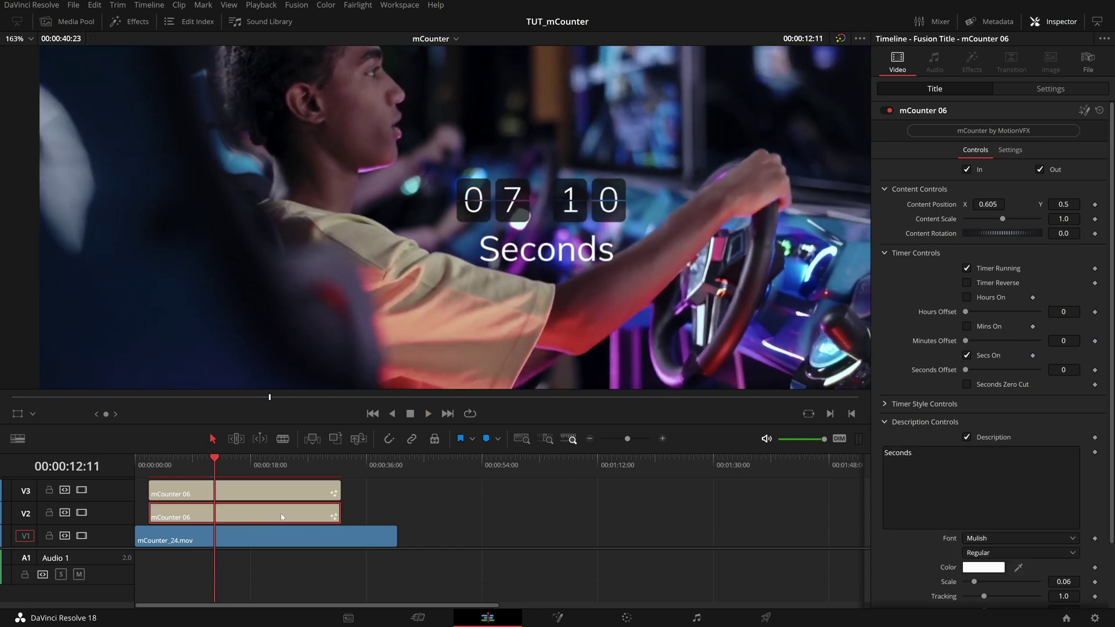
click(966, 437)
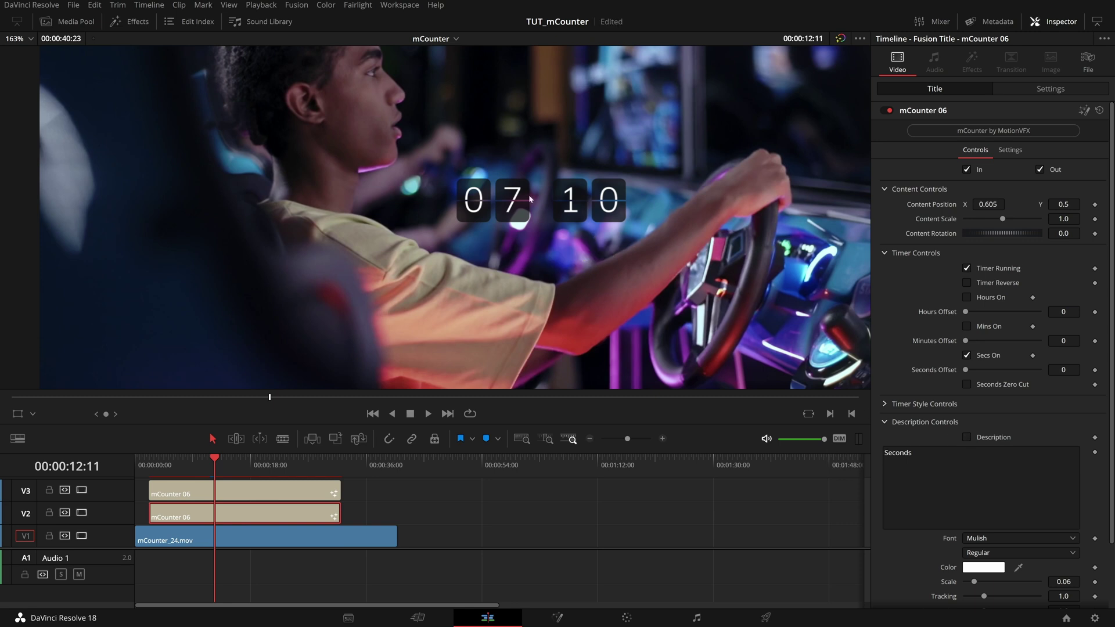
key(ctrl+s)
Play the combined minutes and seconds counter from just before the 10-second mark.
click(196, 466)
key(space)
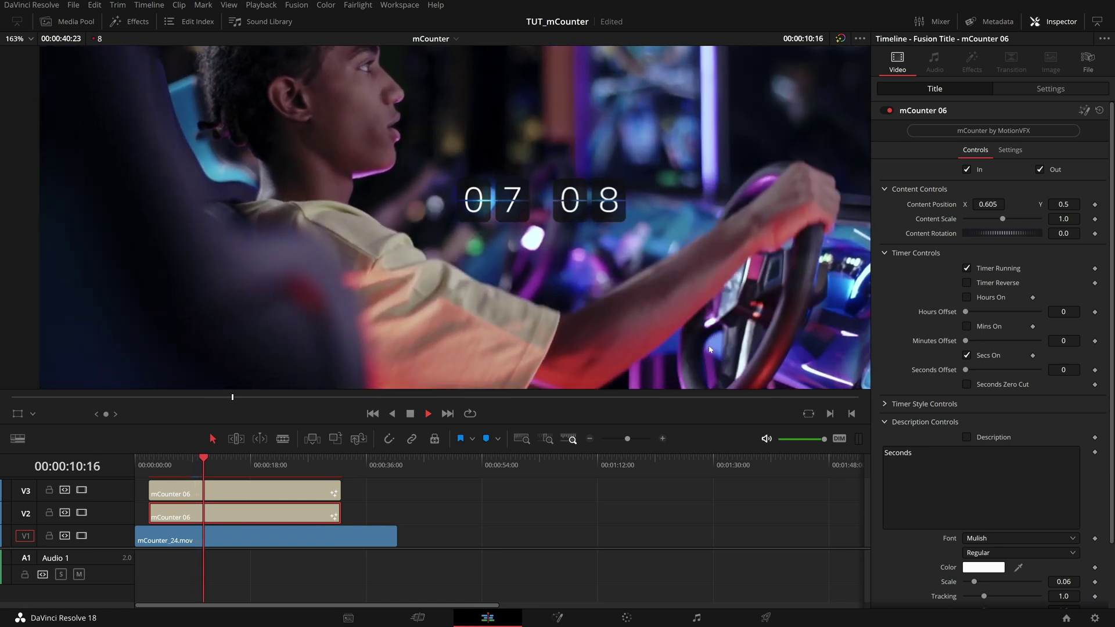
key(space)
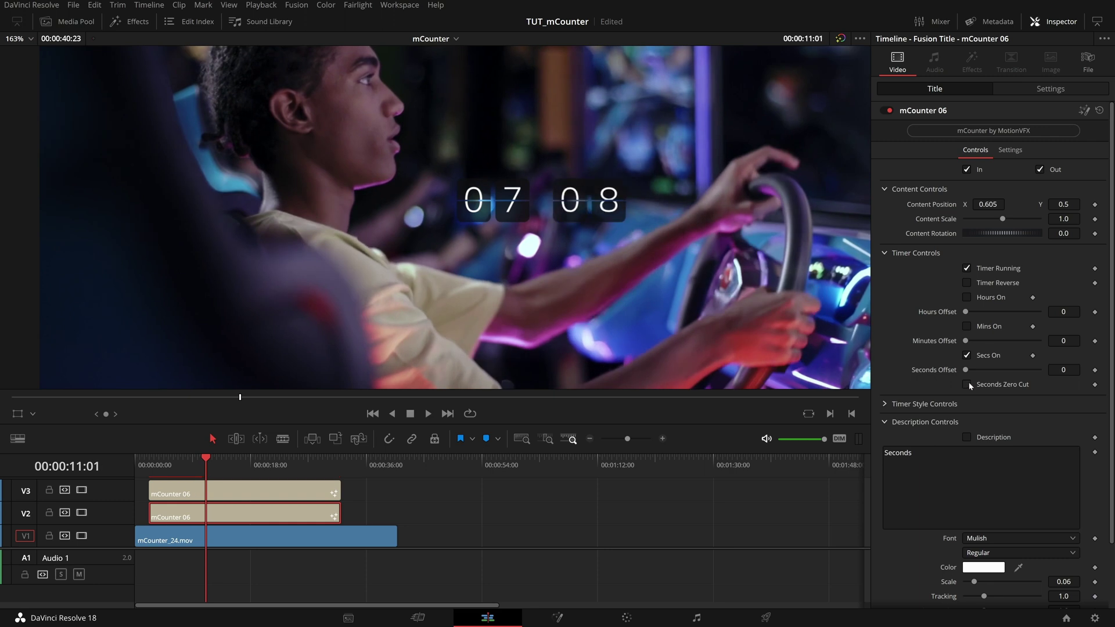
Examine the Timer Style Controls of the V2 title, including its font, background and gap settings.
scroll(970, 344, down, 3)
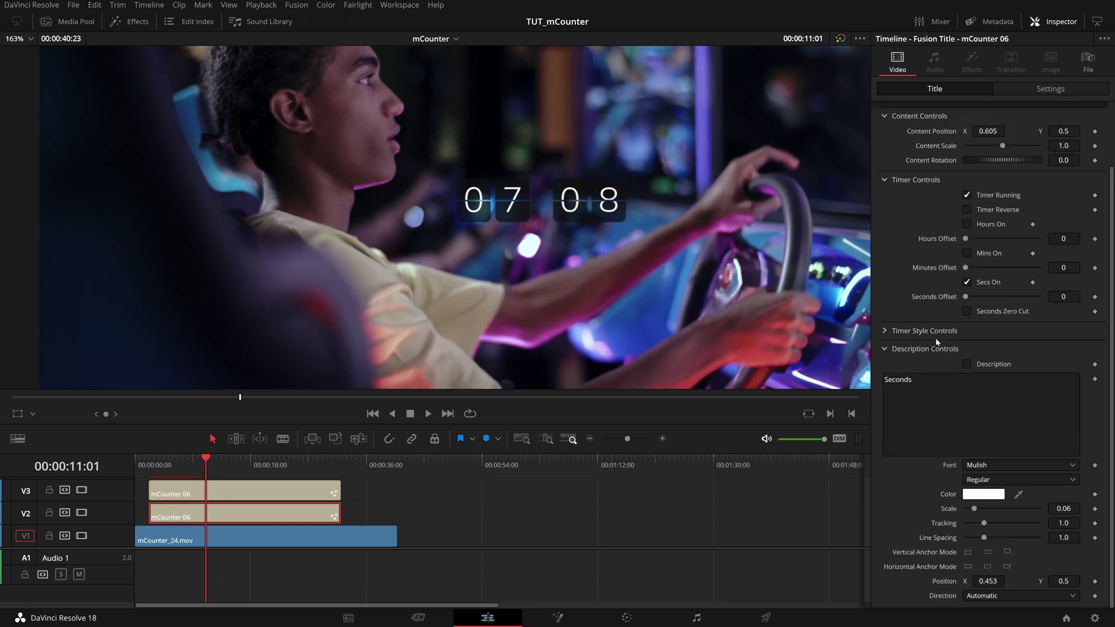
click(885, 331)
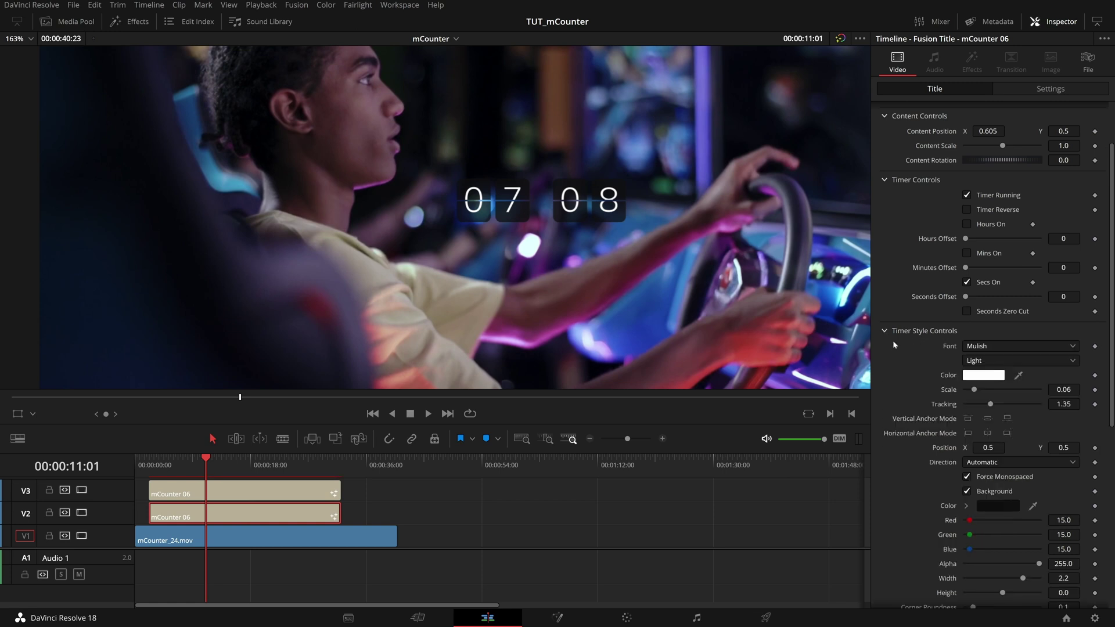
scroll(925, 387, down, 3)
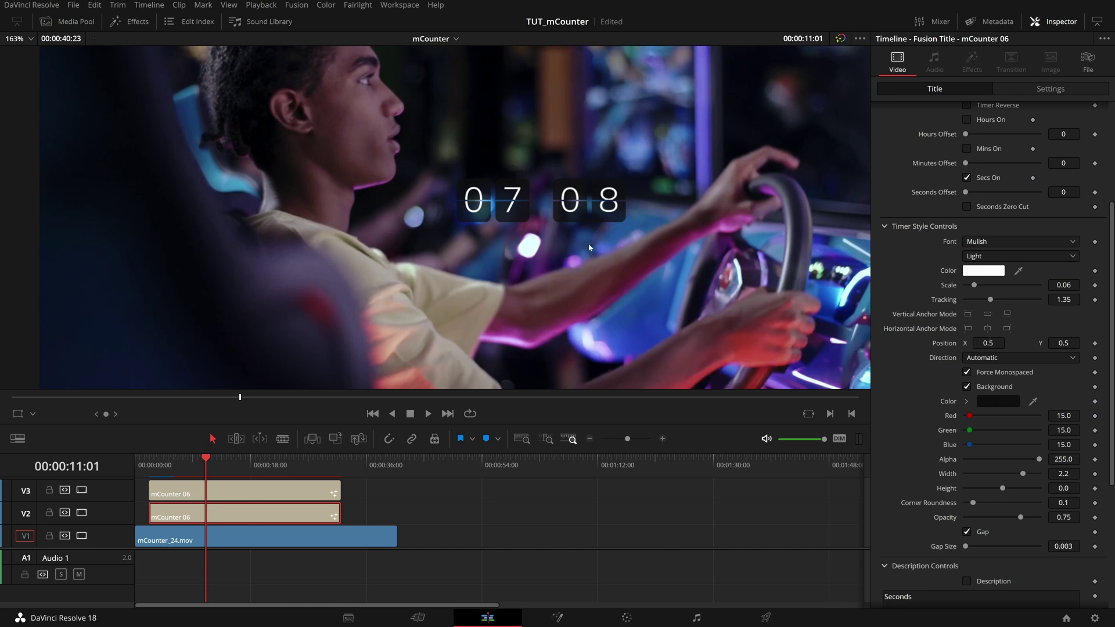
Try a gap size of about 0.024 and the Gap option on the V2 title, and reset the gap size.
scroll(589, 247, up, 2)
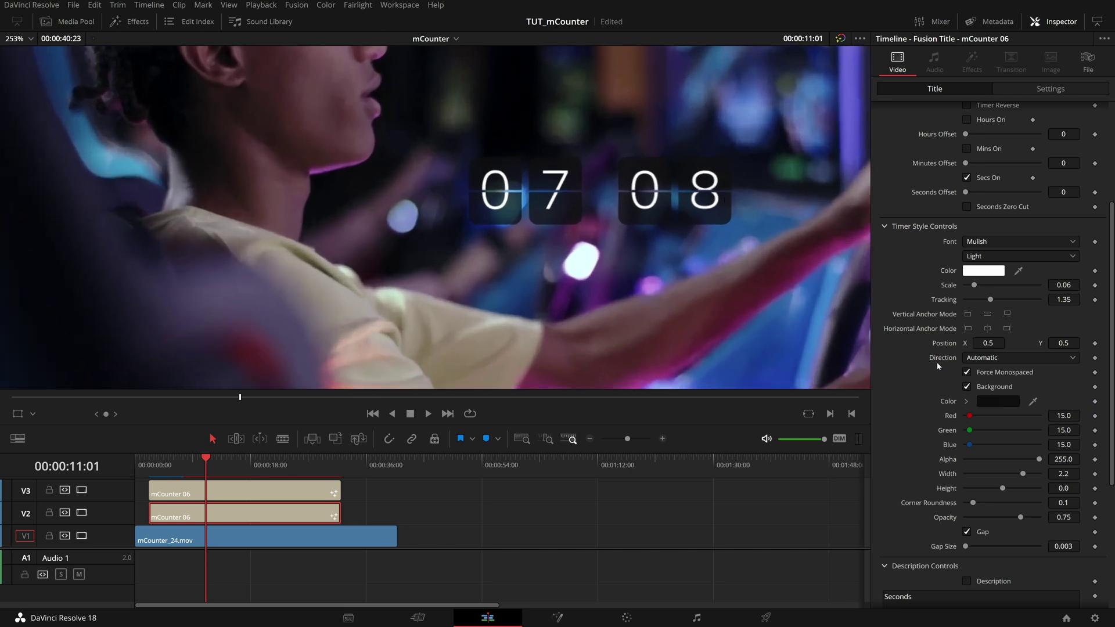
scroll(936, 361, down, 3)
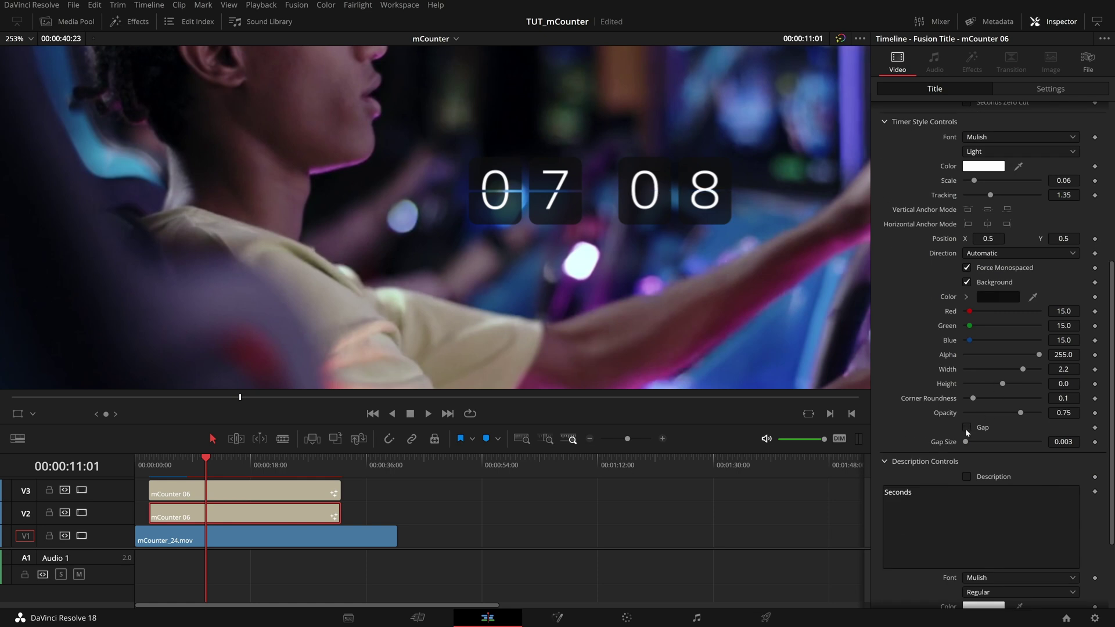
drag(968, 443, 967, 444)
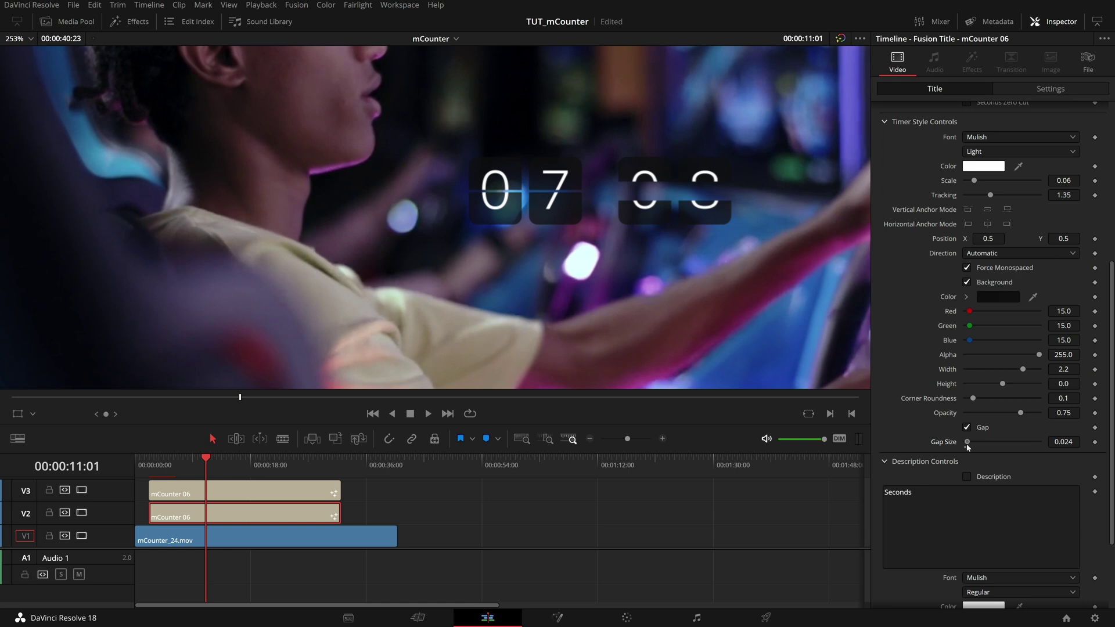
click(966, 428)
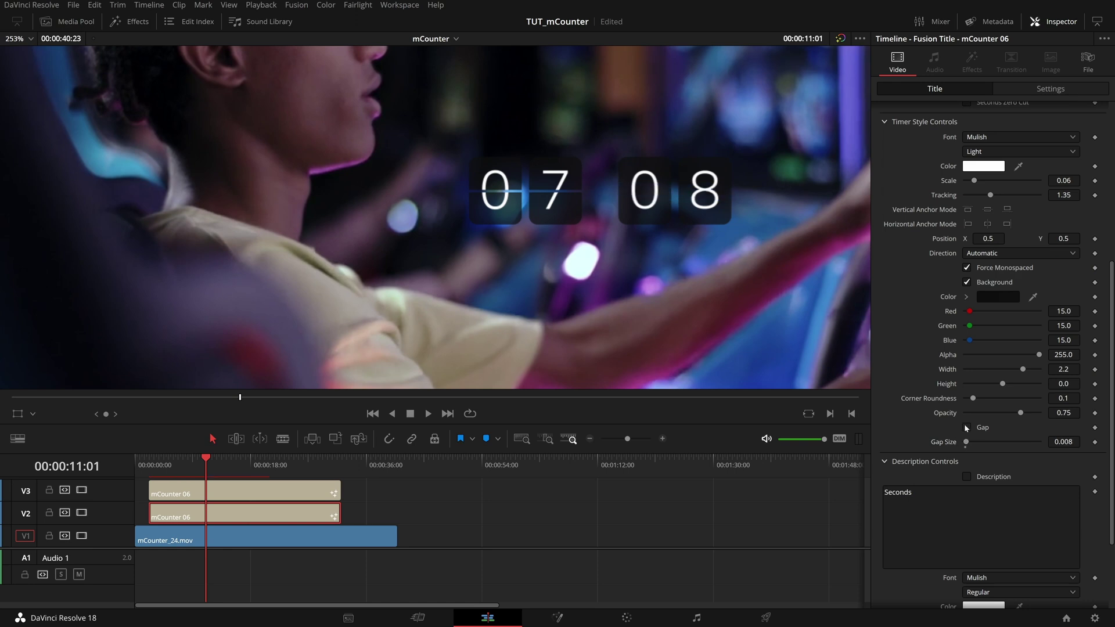
click(966, 427)
double_click(950, 441)
Delete both mCounter 06 titles from tracks V2 and V3.
scroll(651, 234, down, 5)
drag(616, 252, 568, 255)
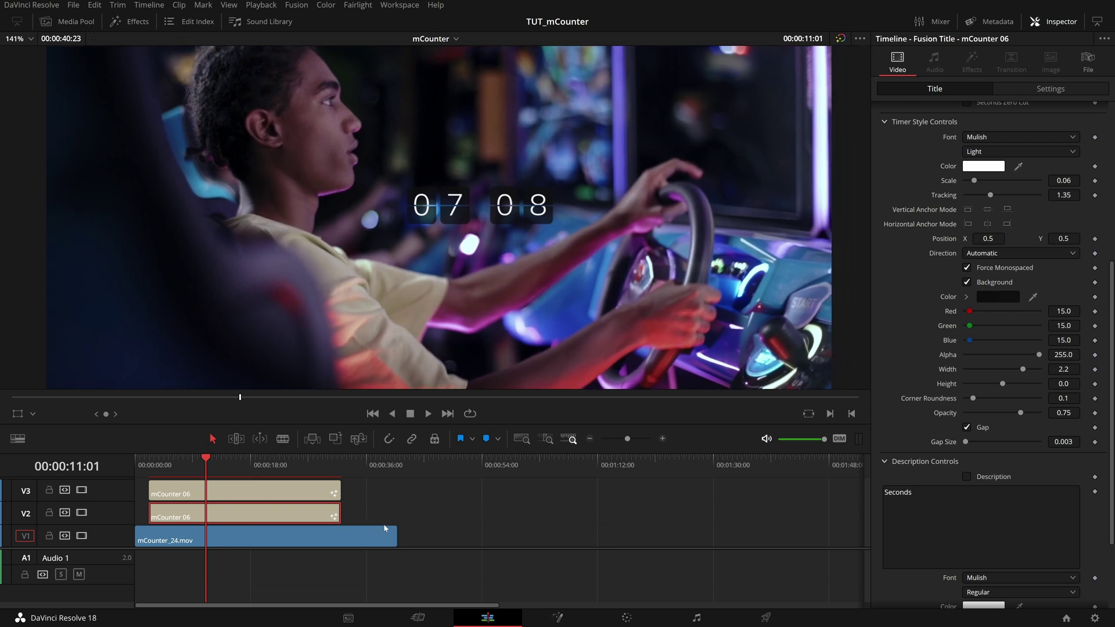
ctrl+click(307, 491)
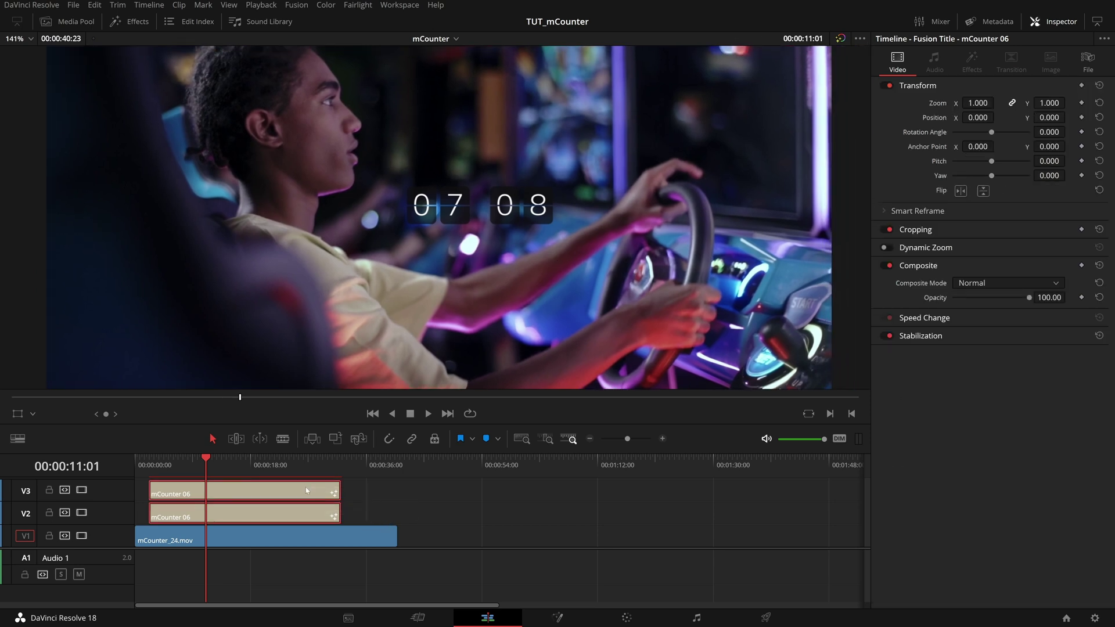
key(Delete)
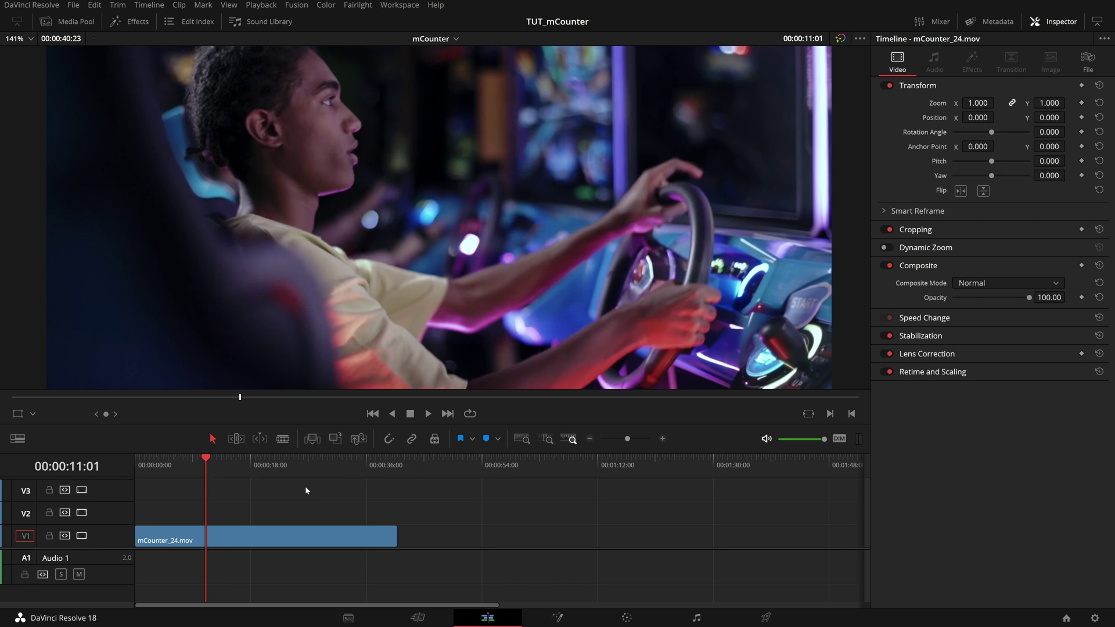
Add the mCounter 07 title on V2 above the racing clip and set its duration to 30 seconds.
click(131, 28)
drag(194, 206, 447, 516)
key(ctrl+d)
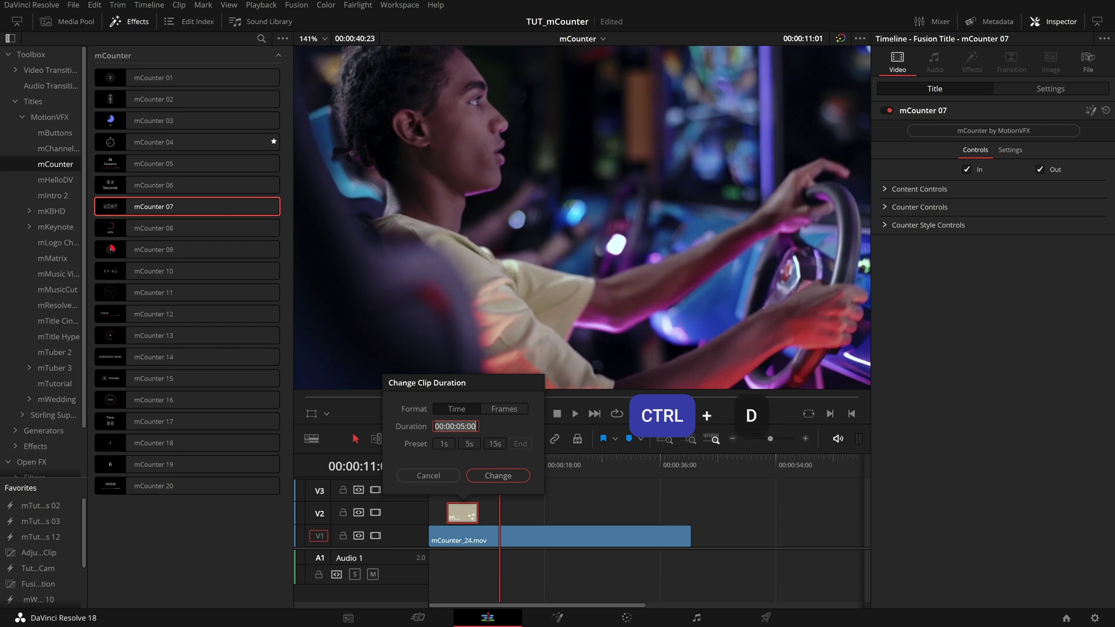
text(3000)
key(Return)
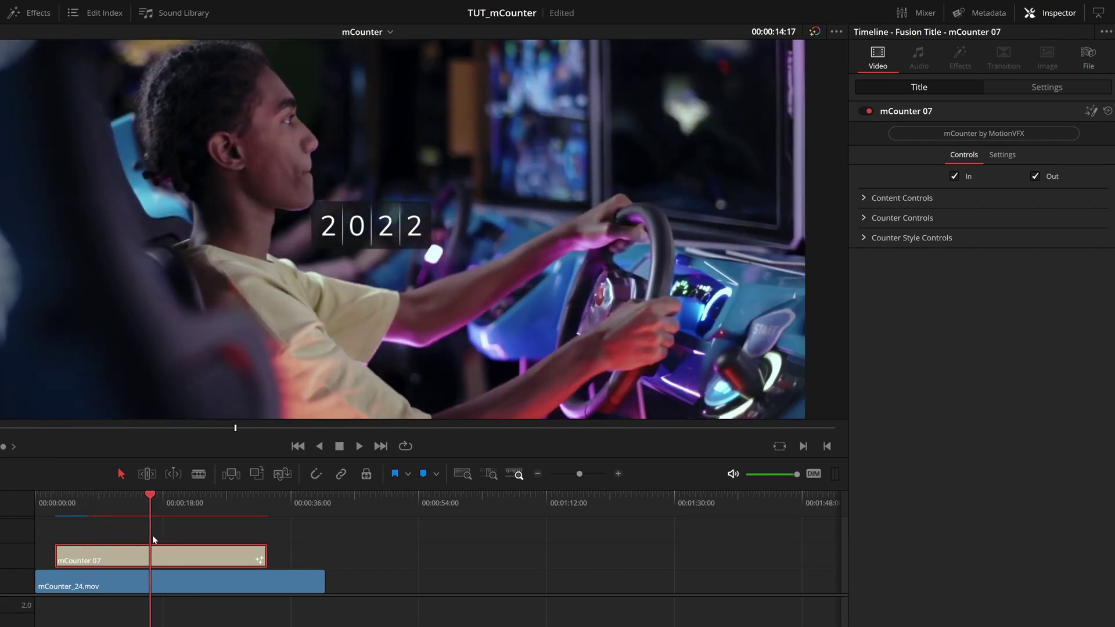
Scrub the mCounter 07 title back to about 5 seconds and try its Running option off and on.
drag(152, 535, 77, 551)
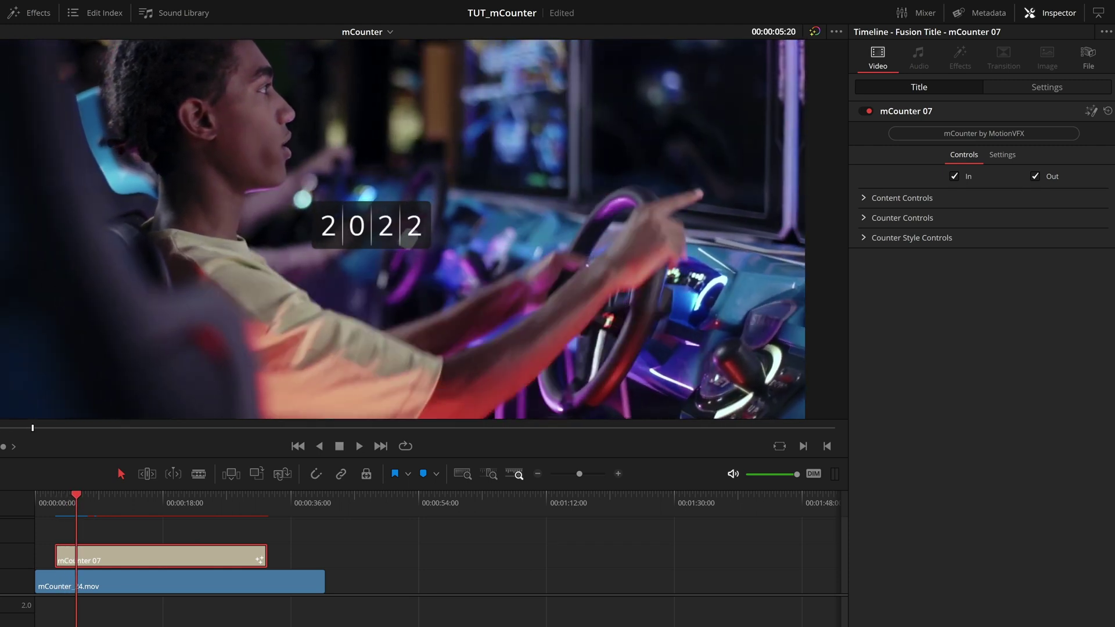
click(864, 219)
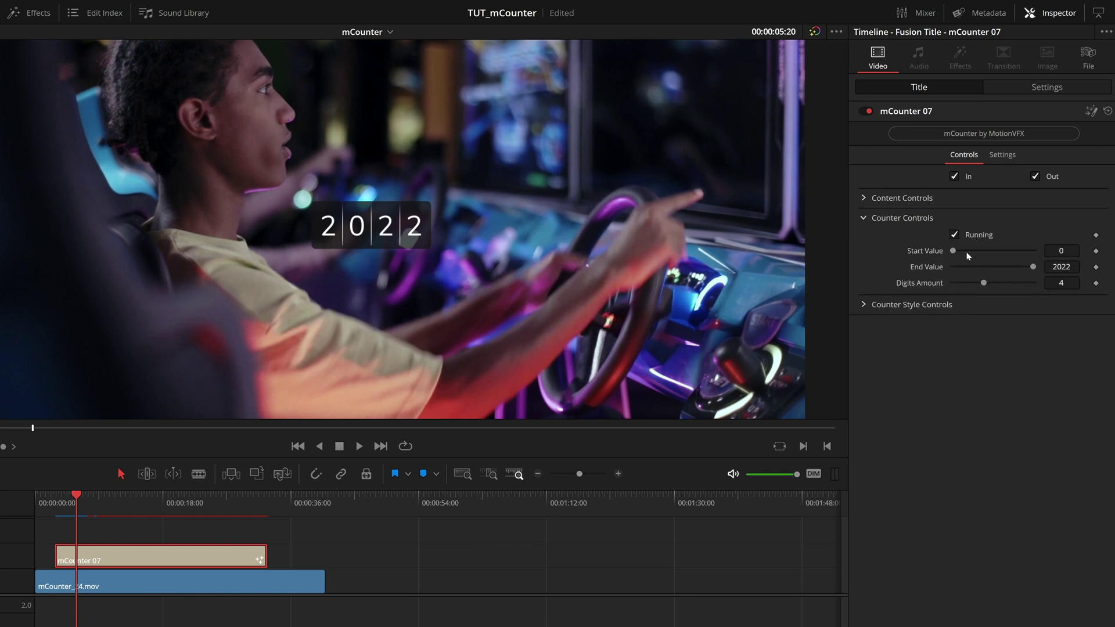
click(954, 235)
click(954, 236)
Move the mCounter 07 title to about X 0.605, Y 0.672 and save the project.
click(864, 198)
drag(978, 214, 994, 215)
drag(1061, 215, 1095, 215)
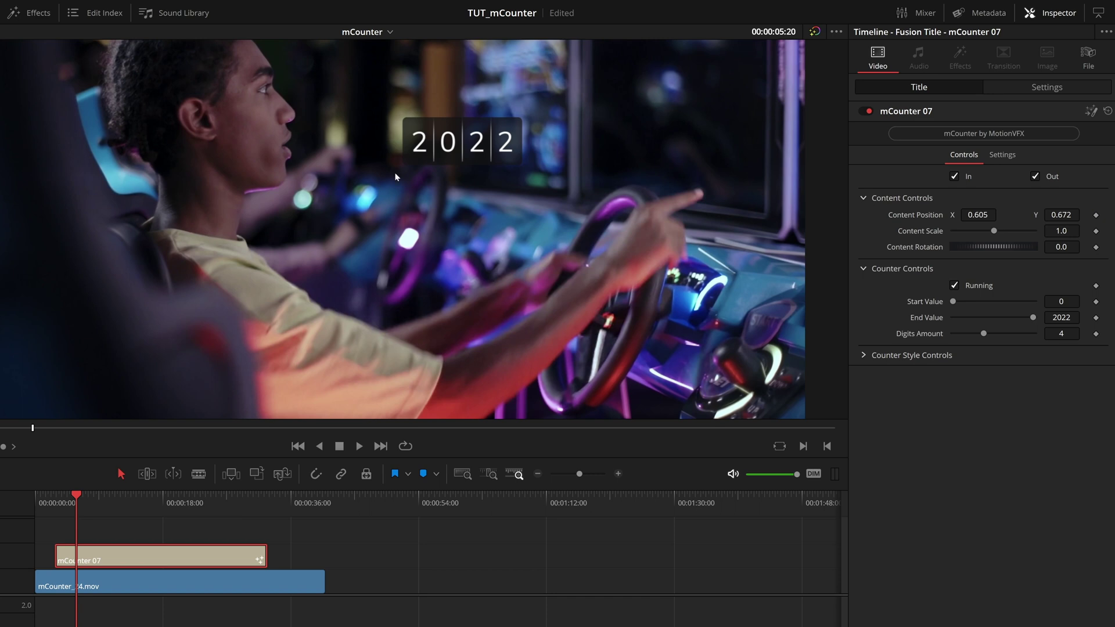
key(ctrl+s)
Set the counter's start value to 1980 and play the title from near its beginning.
click(866, 200)
click(1061, 252)
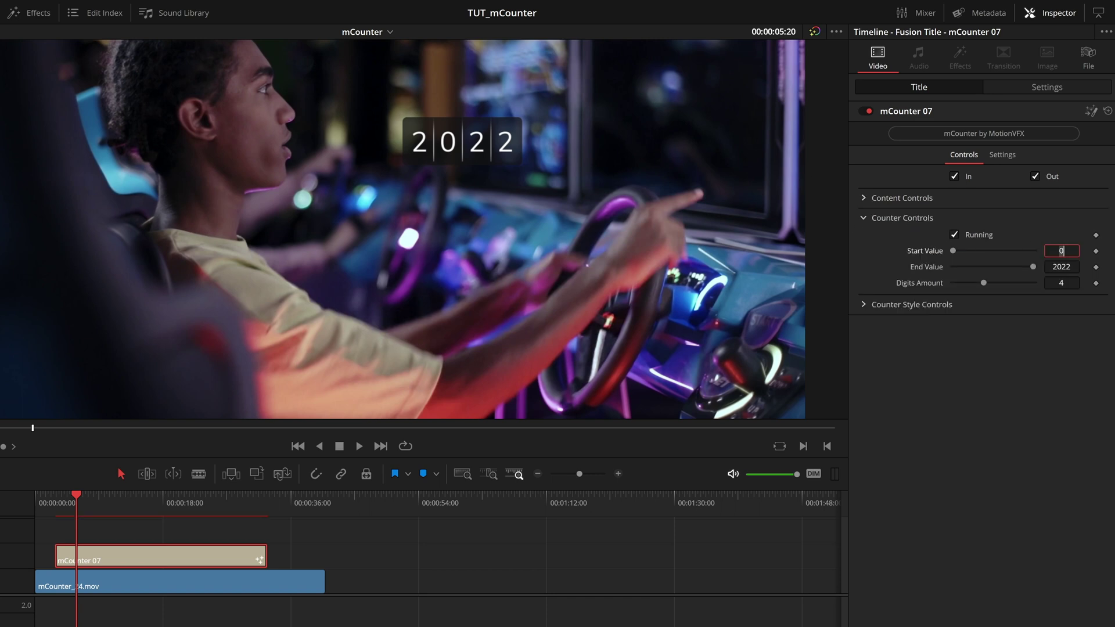
text(1980)
key(Return)
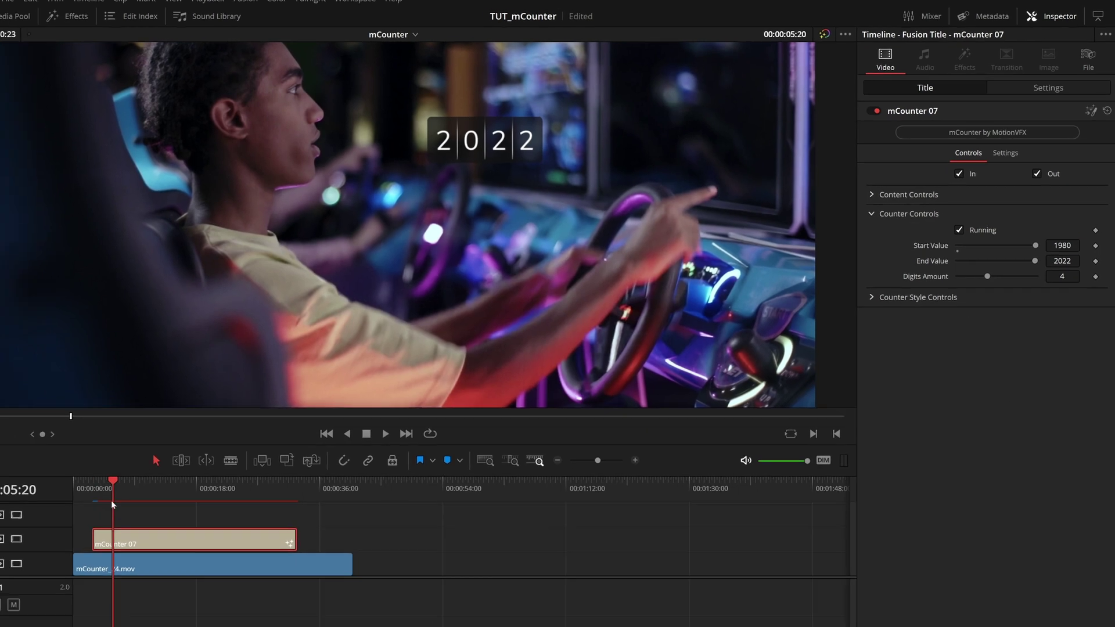
drag(77, 511, 59, 511)
key(space)
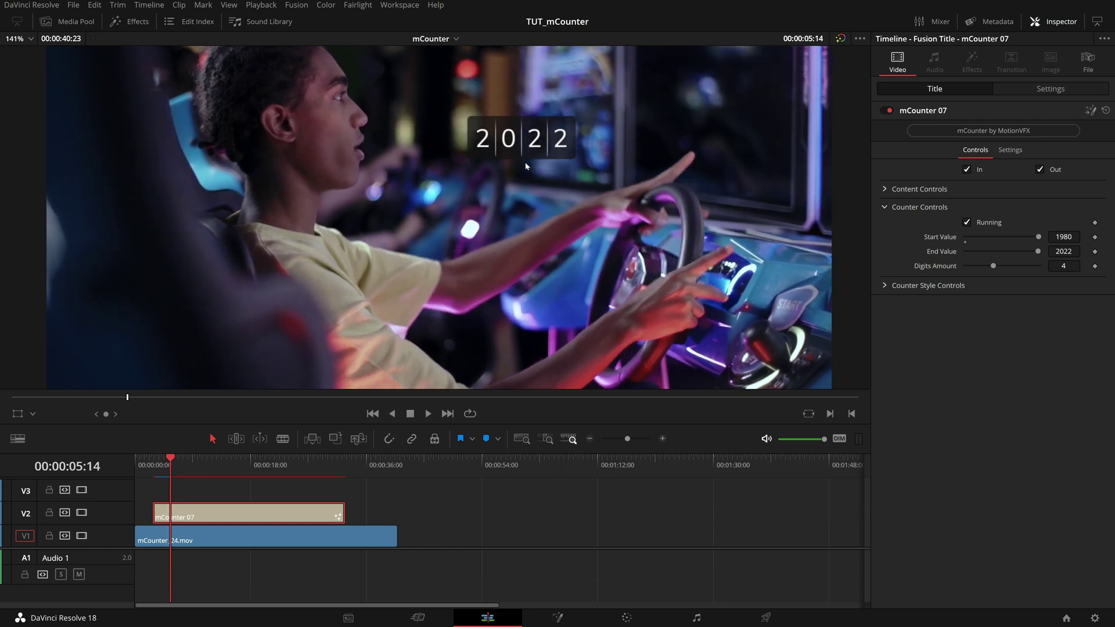
key(space)
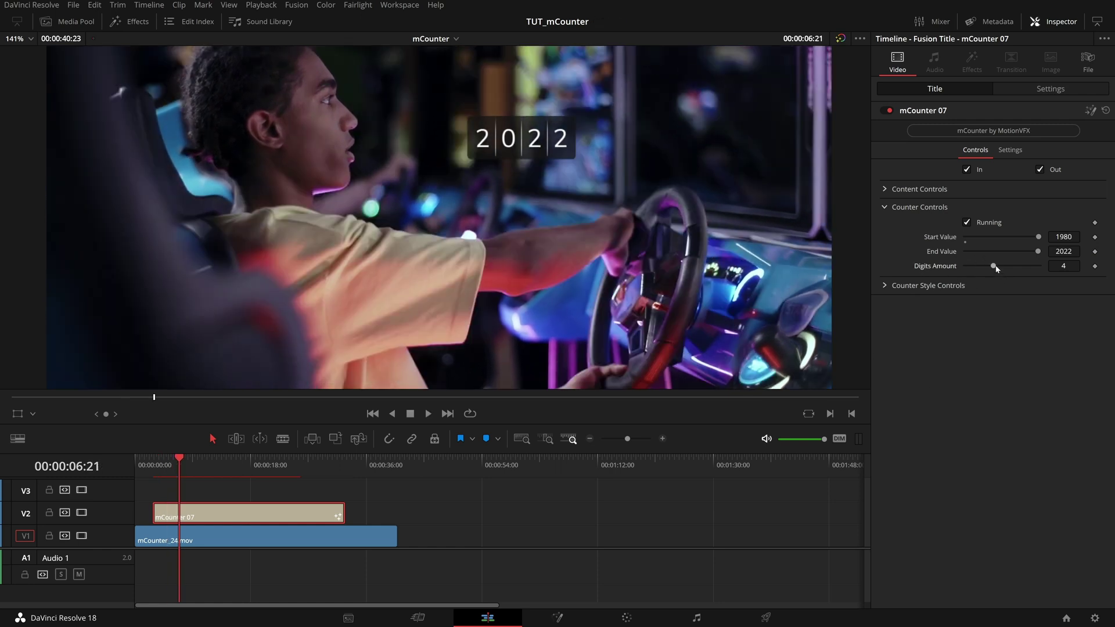
Set the mCounter 07 counter to 6 digits, with a start value of 1000 and an end value of 10.
drag(1000, 267, 1011, 267)
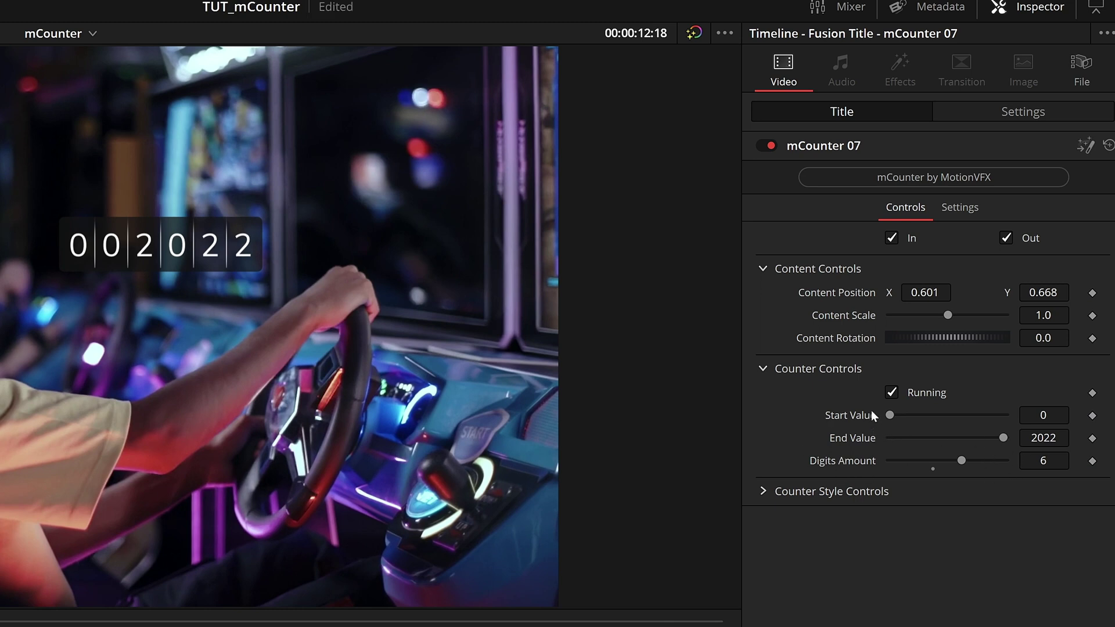
drag(889, 415, 960, 416)
click(1032, 438)
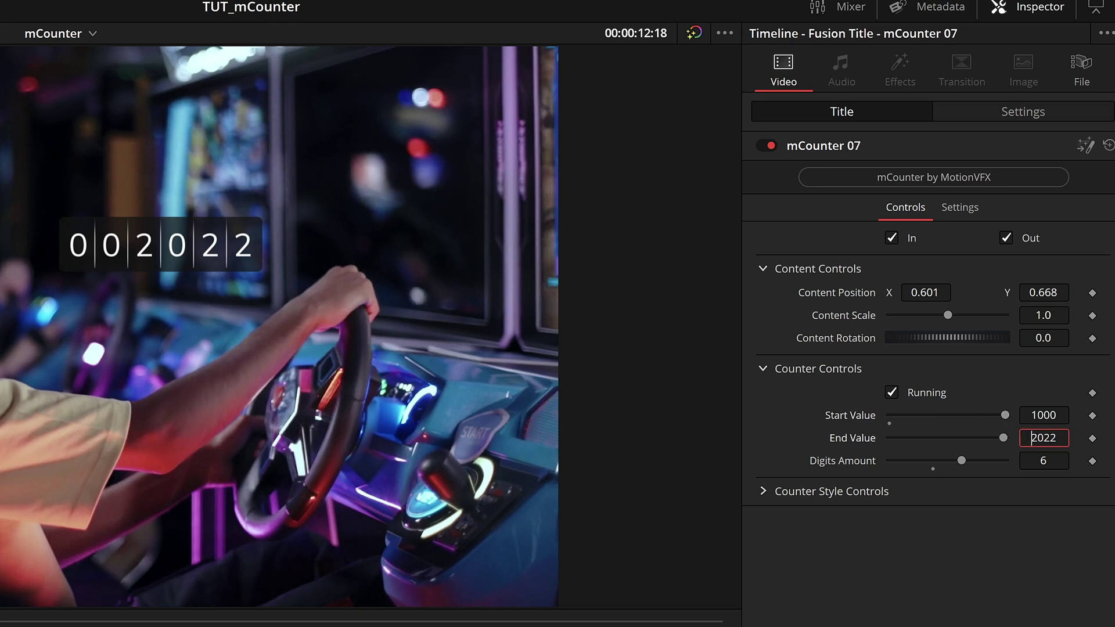
text(10)
key(Return)
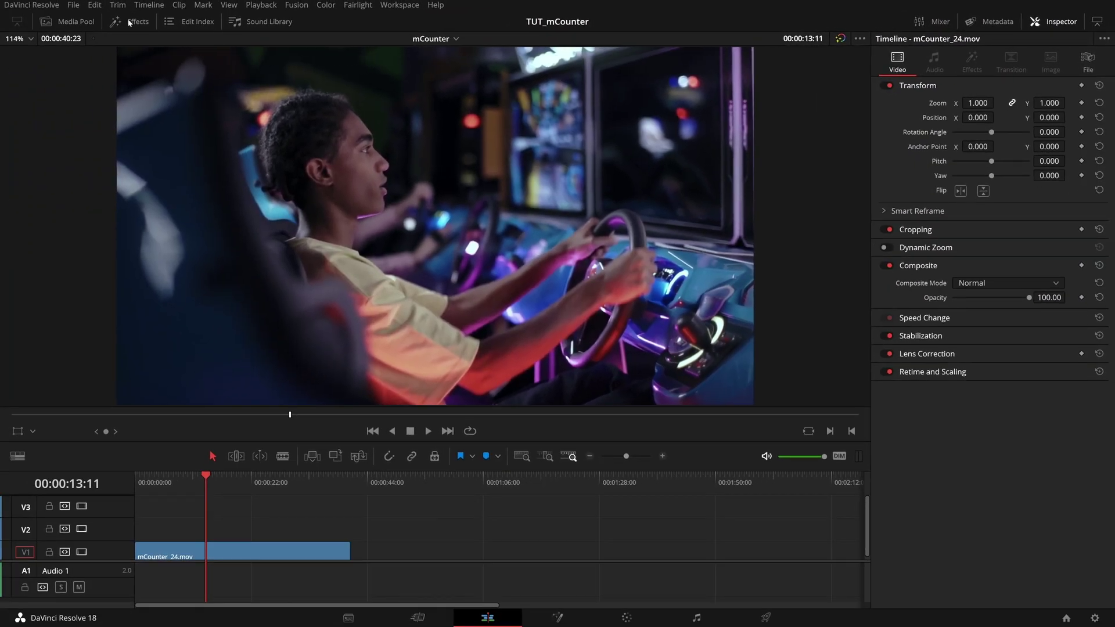
Add the mCounter 10 title on V2 above the racing clip and bring the playhead to about 9 seconds within it.
click(128, 22)
drag(169, 271, 462, 541)
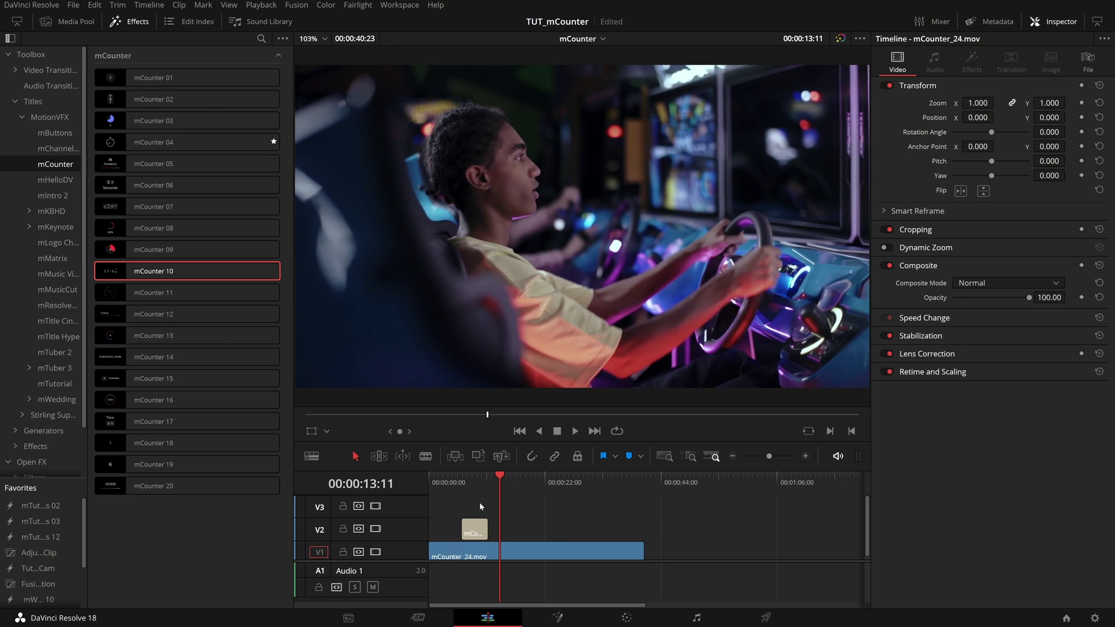
click(136, 23)
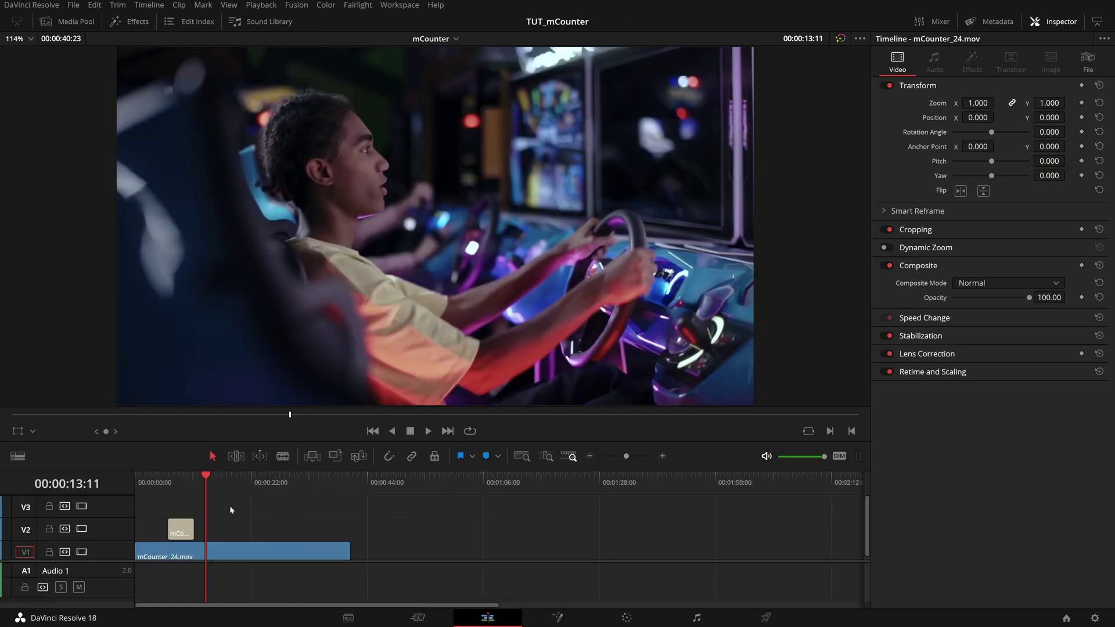
click(180, 478)
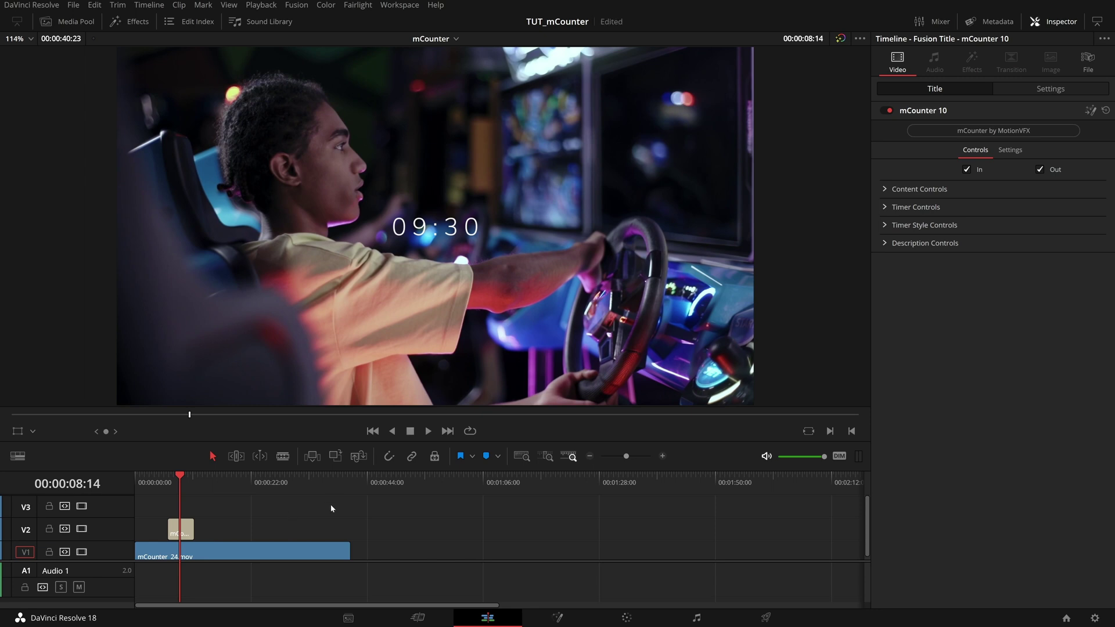
scroll(437, 329, up, 2)
drag(184, 485, 184, 496)
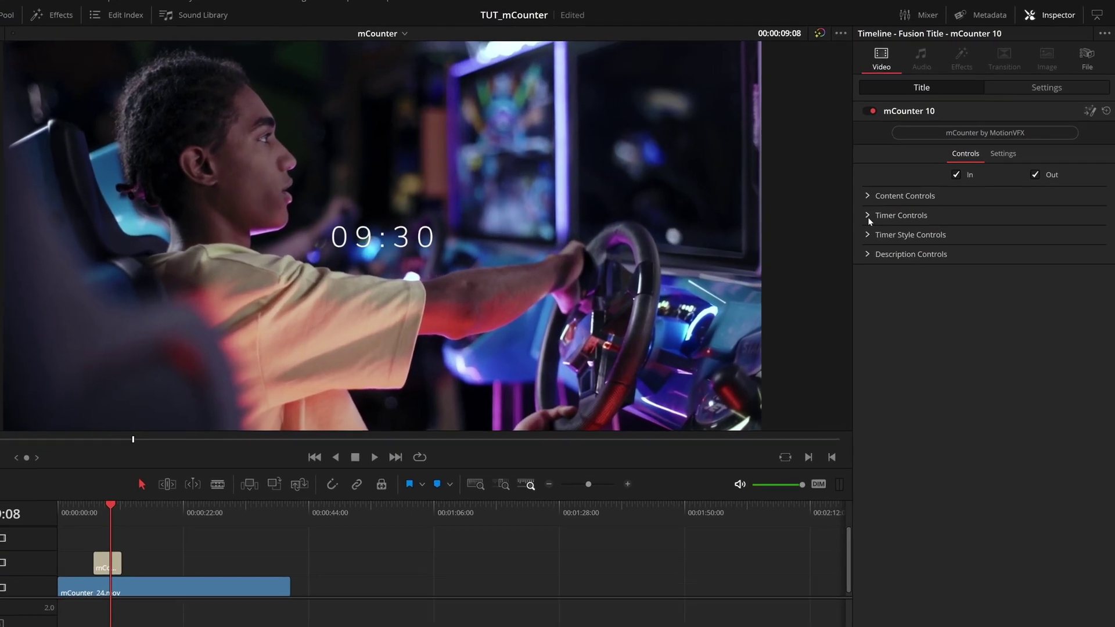
Try showing seconds on the mCounter 10 timer while scrubbing, and return it to hours and minutes only.
click(869, 218)
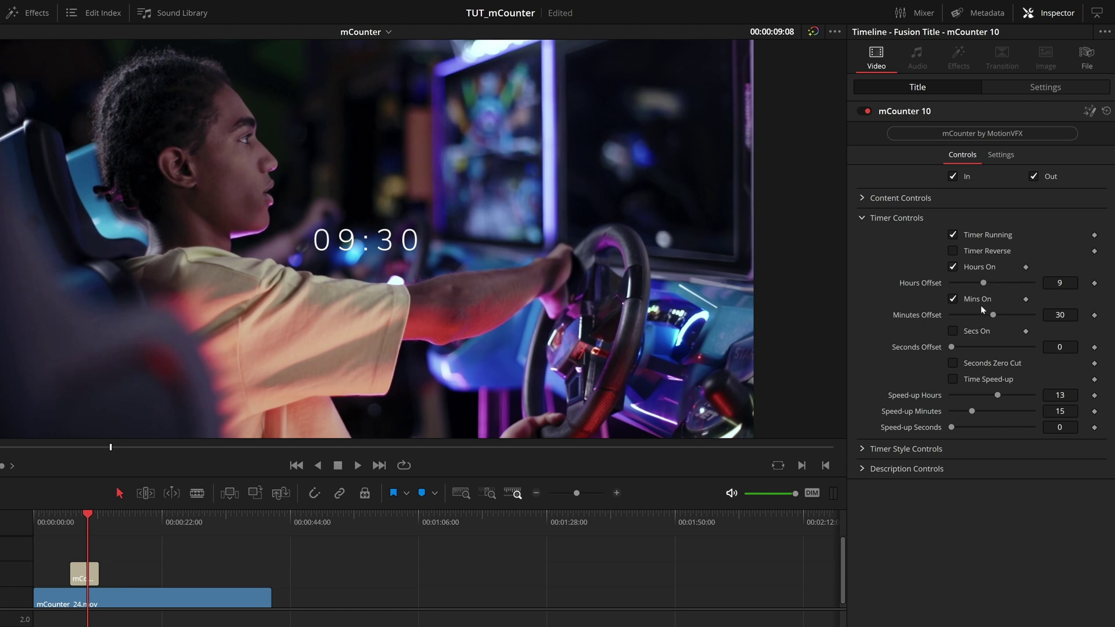
click(952, 331)
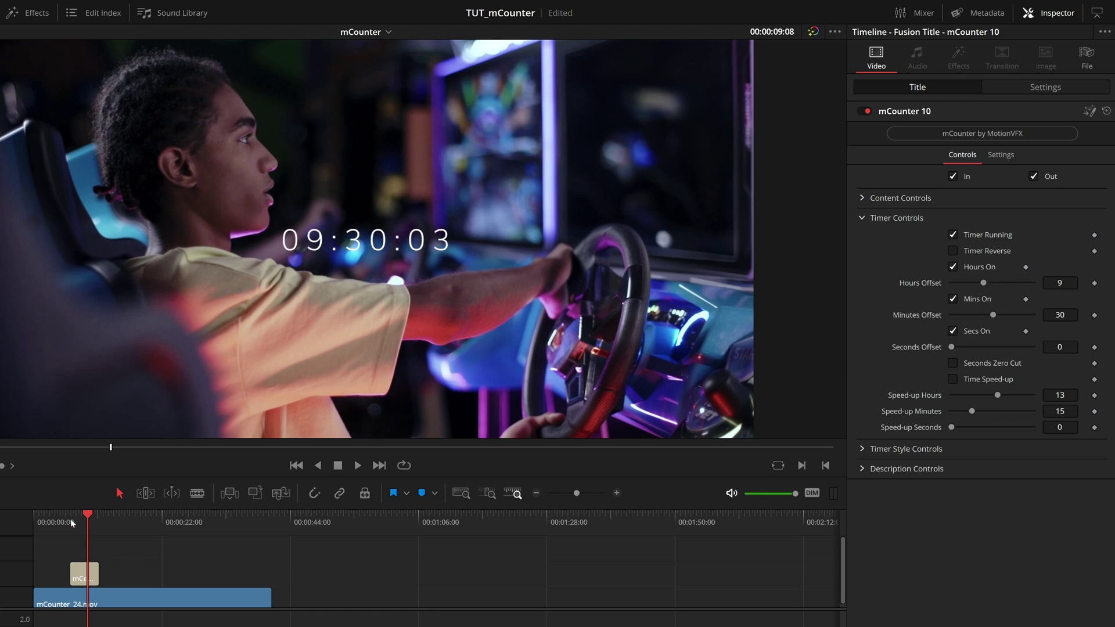
drag(71, 522, 89, 540)
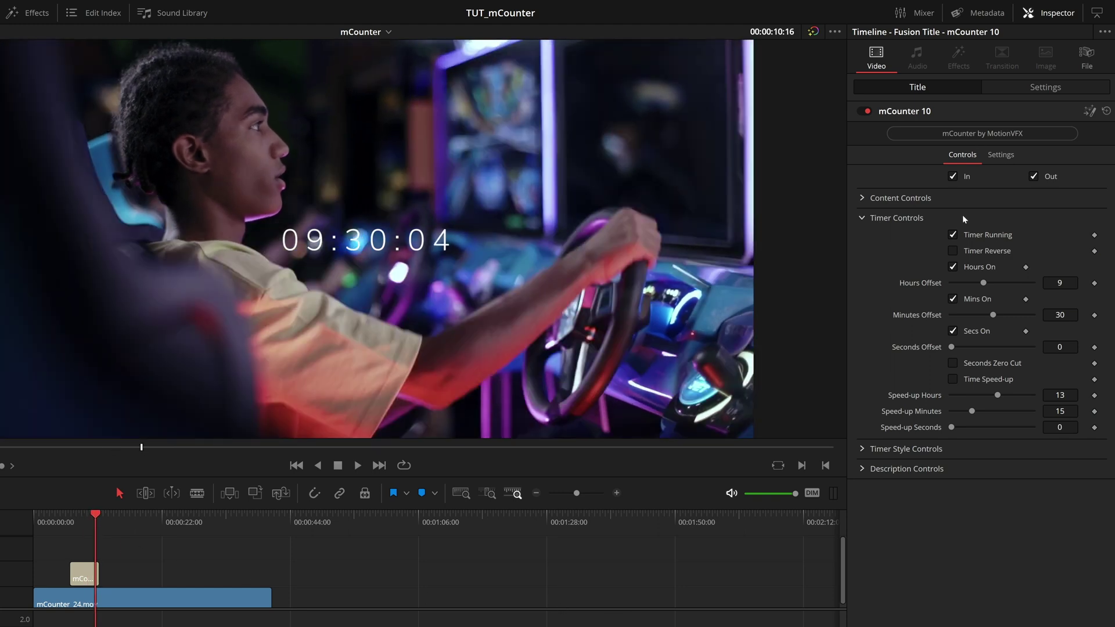
click(953, 332)
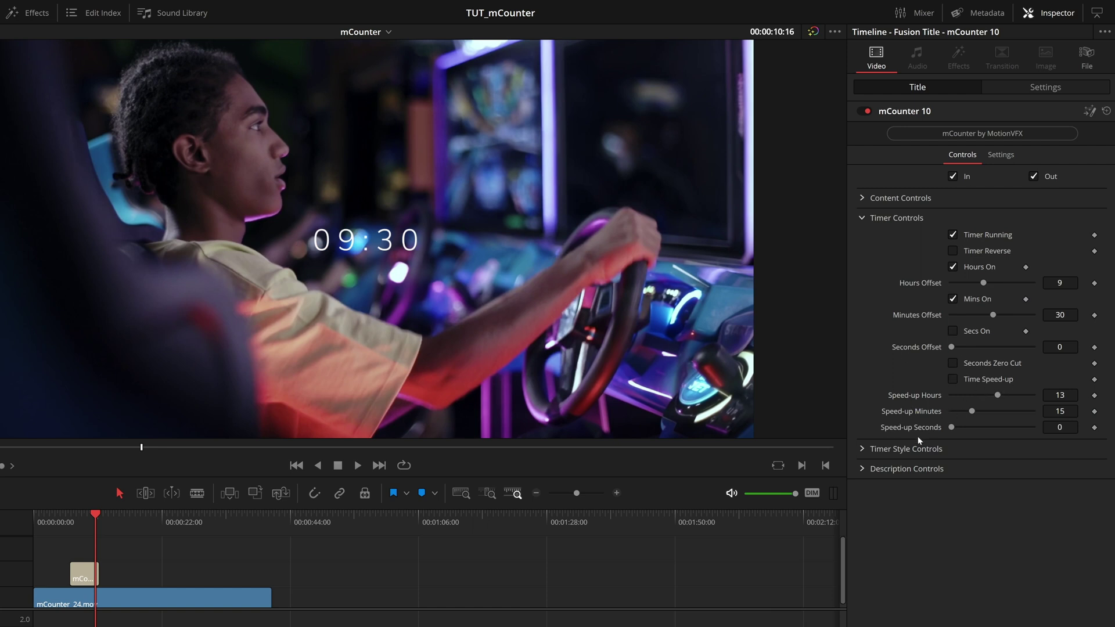
click(953, 299)
drag(94, 543, 72, 543)
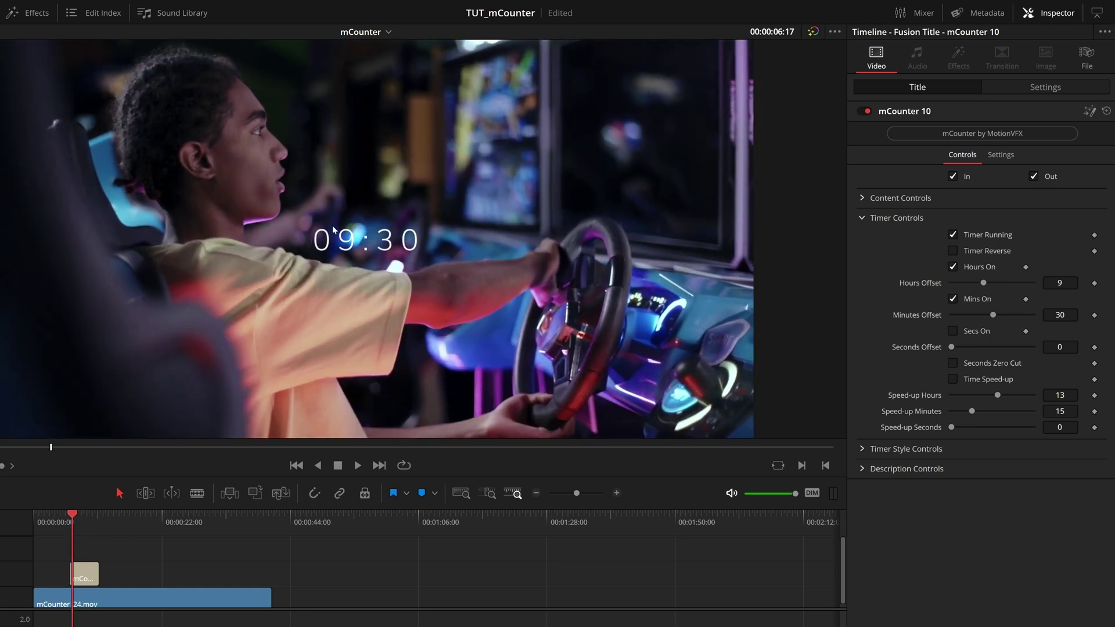
Turn on Time Speed-up for the mCounter 10 timer and preview it by scrubbing and playing the title.
click(954, 381)
drag(74, 516, 97, 520)
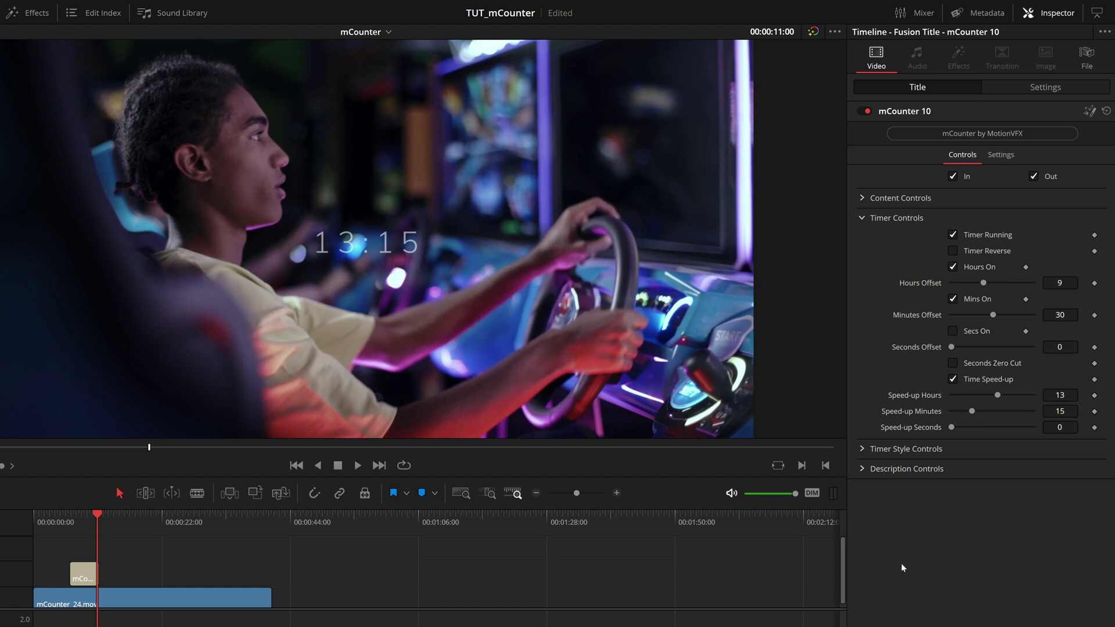
drag(98, 520, 73, 525)
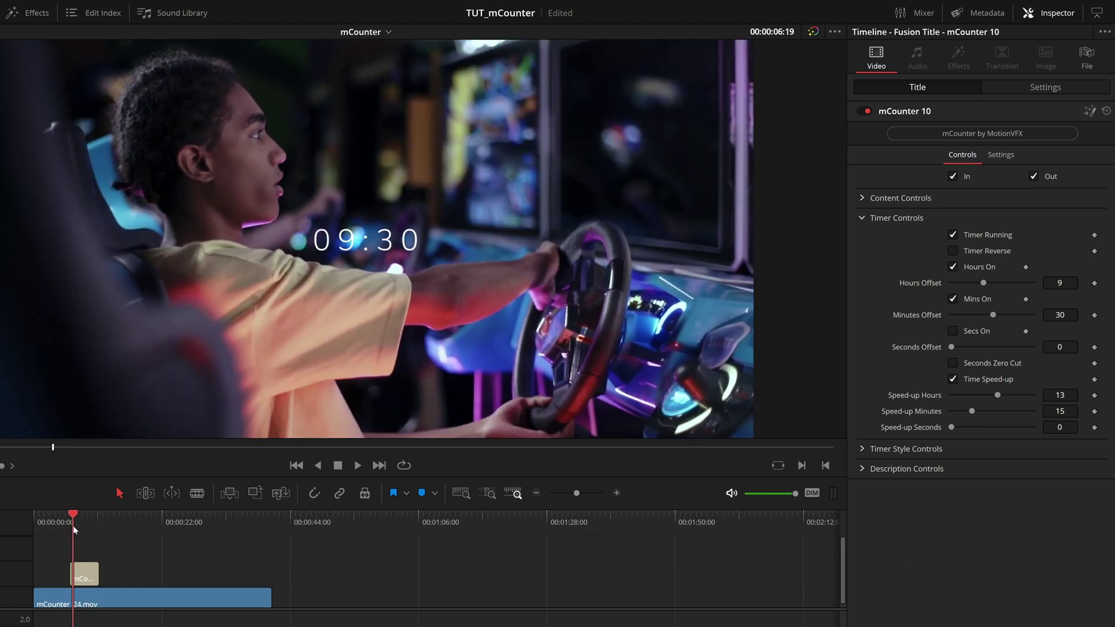
key(space)
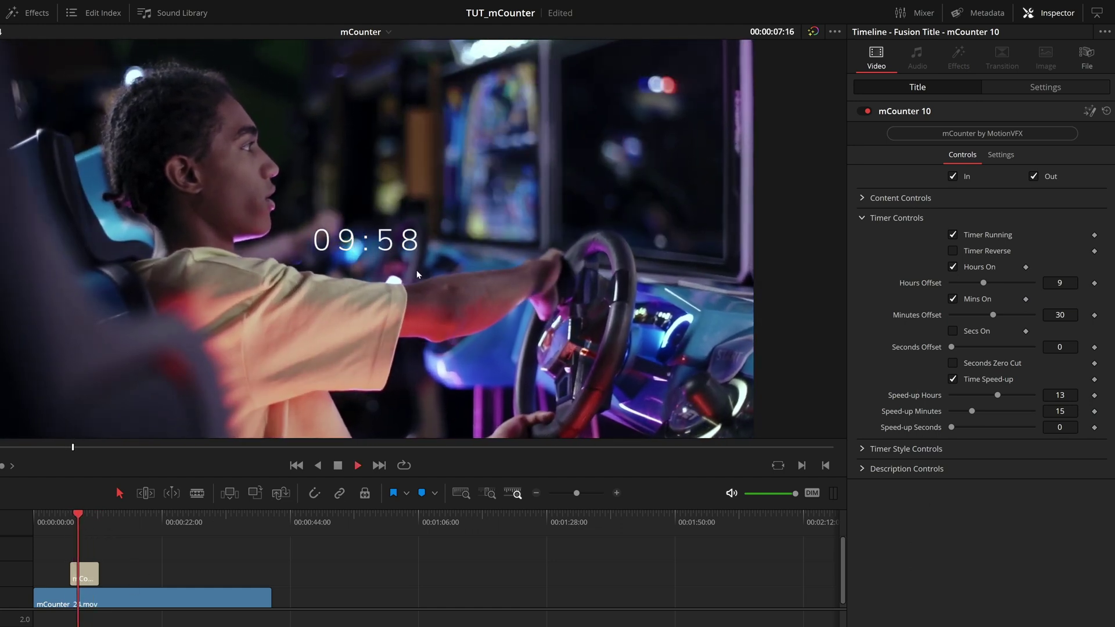
Move the mCounter 10 title to about X 0.523, Y 0.703.
click(863, 199)
drag(1054, 215, 1107, 214)
drag(977, 215, 990, 215)
Play the repositioned sped-up timer from its start and scrub through it again.
drag(79, 526, 70, 528)
key(space)
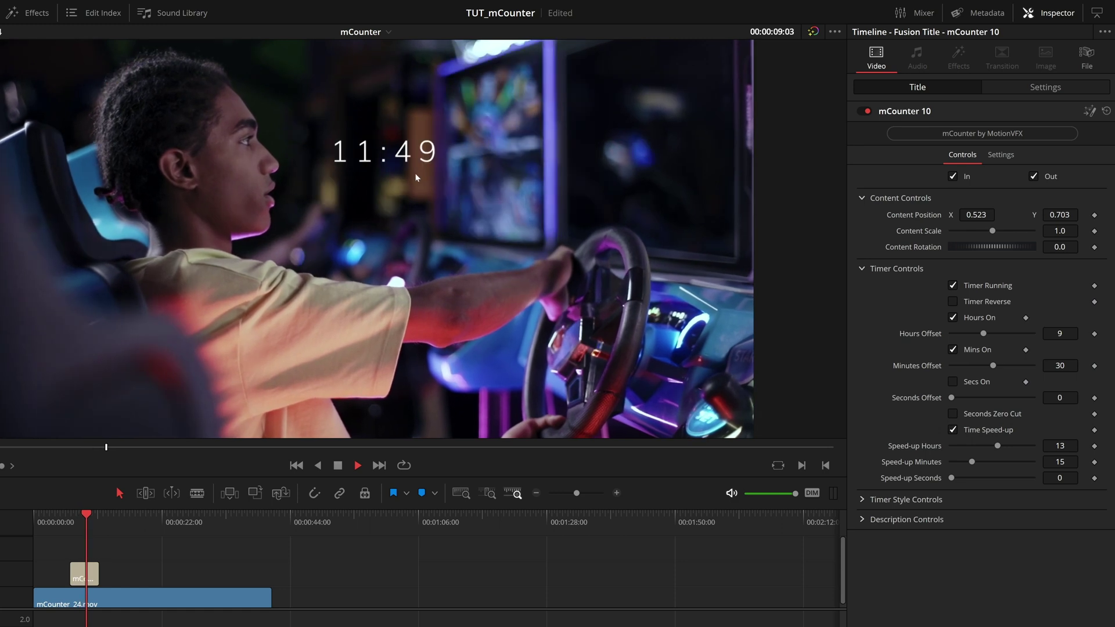
key(space)
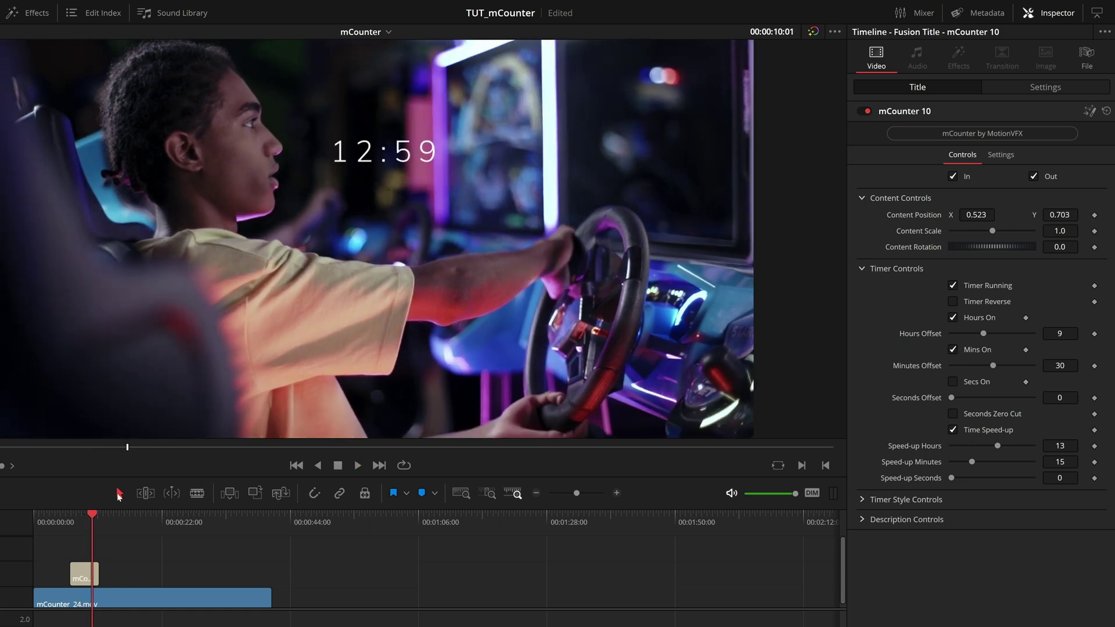
drag(82, 517, 71, 517)
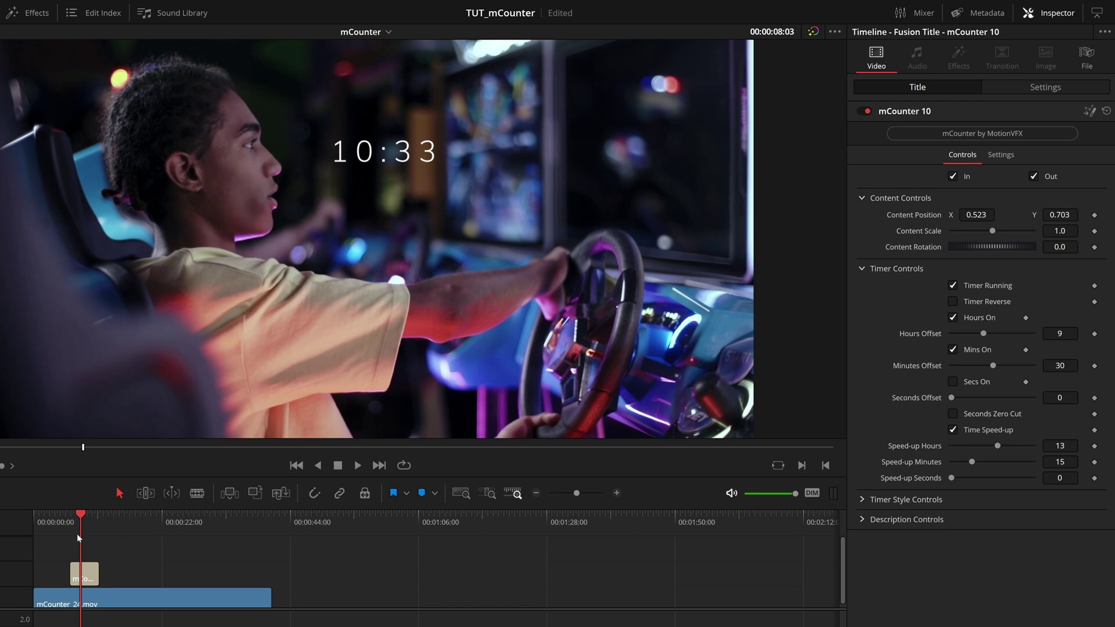
drag(79, 521, 84, 527)
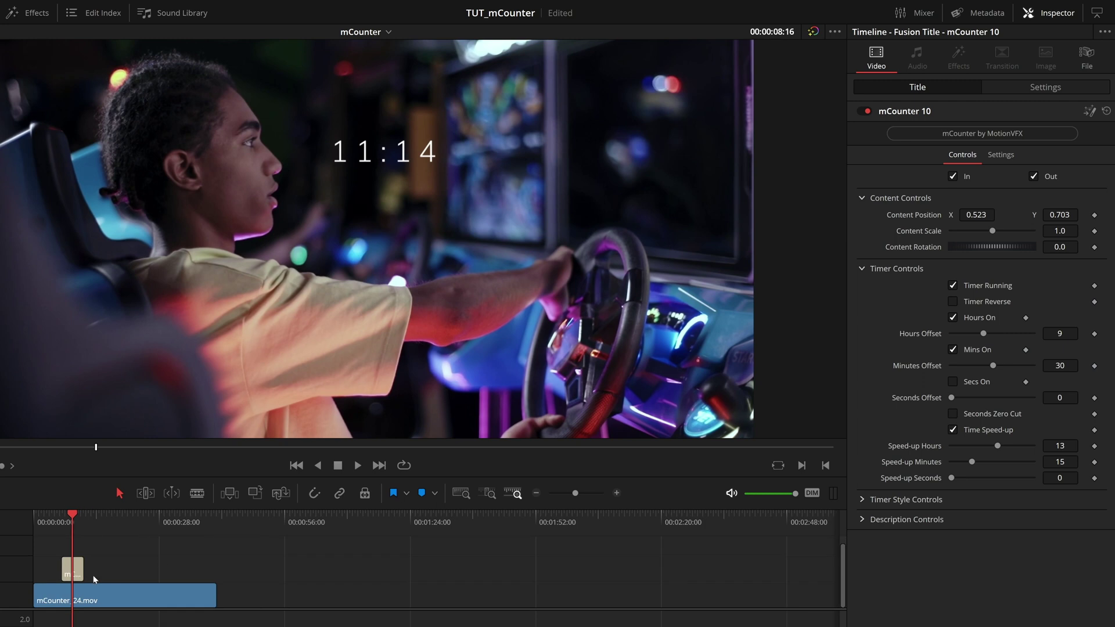
Open the retime curve of the mCounter_24.mov clip and enlarge the timeline area to show it.
key(ctrl+equal)
click(120, 586)
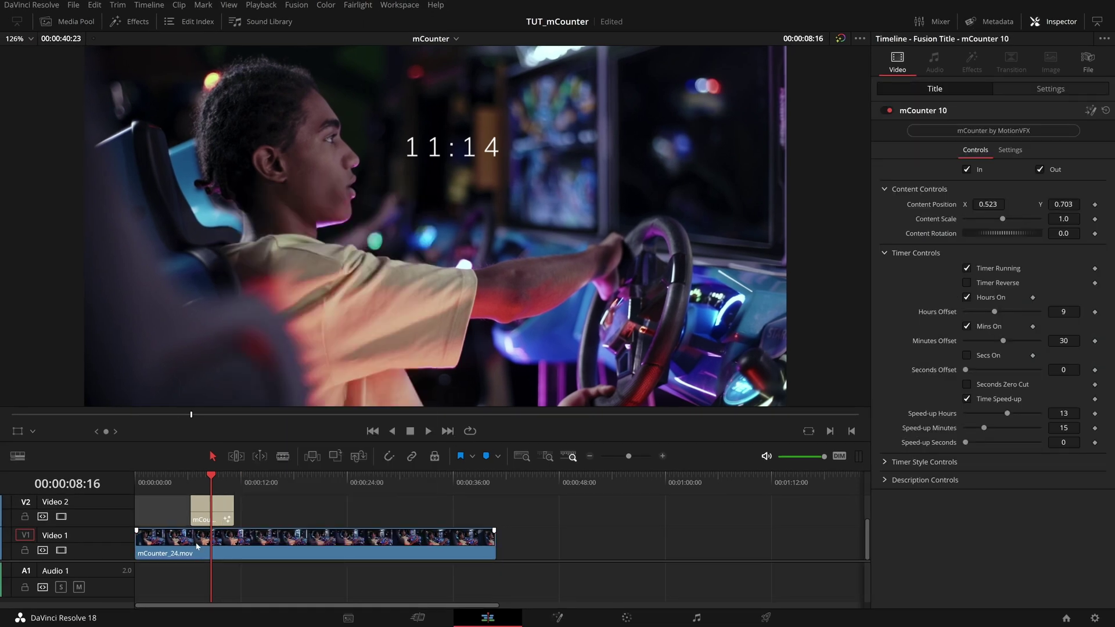
right_click(197, 546)
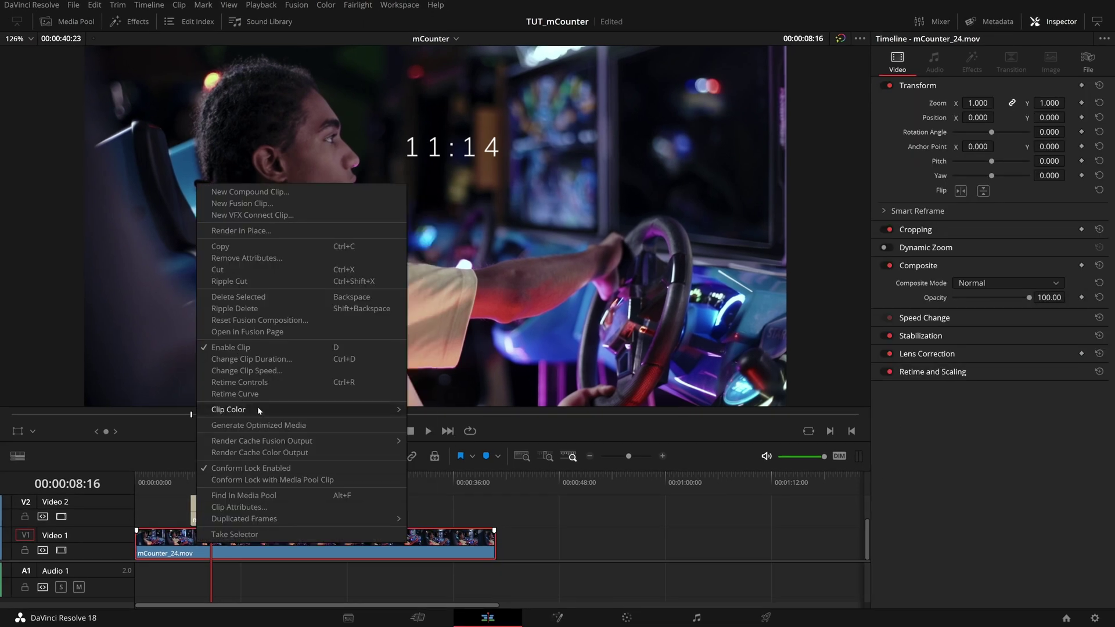
click(236, 392)
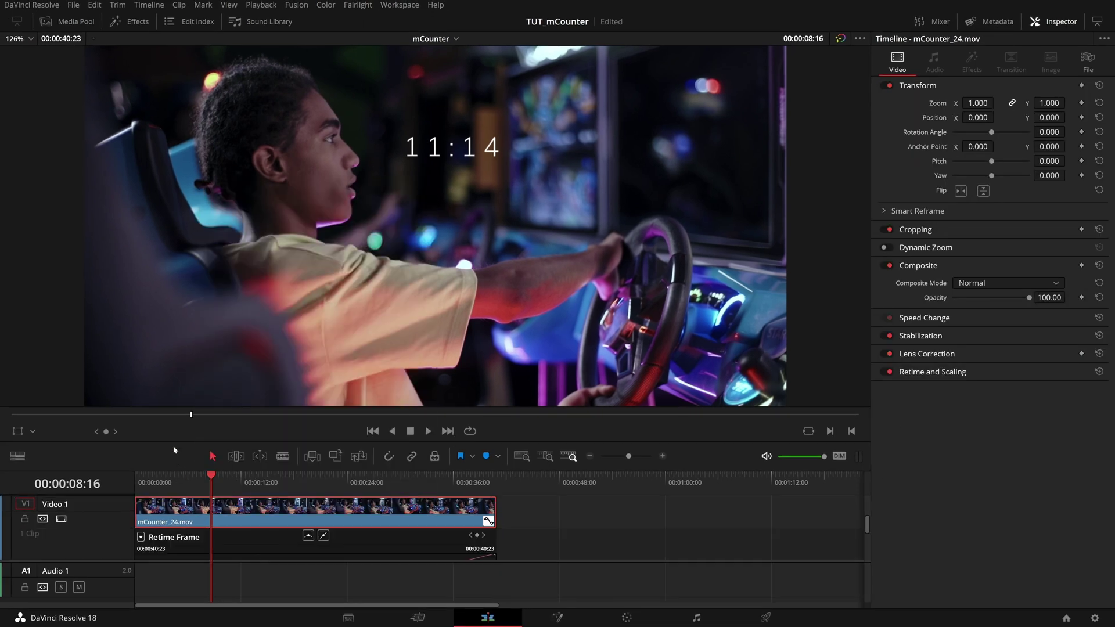
drag(171, 440, 177, 325)
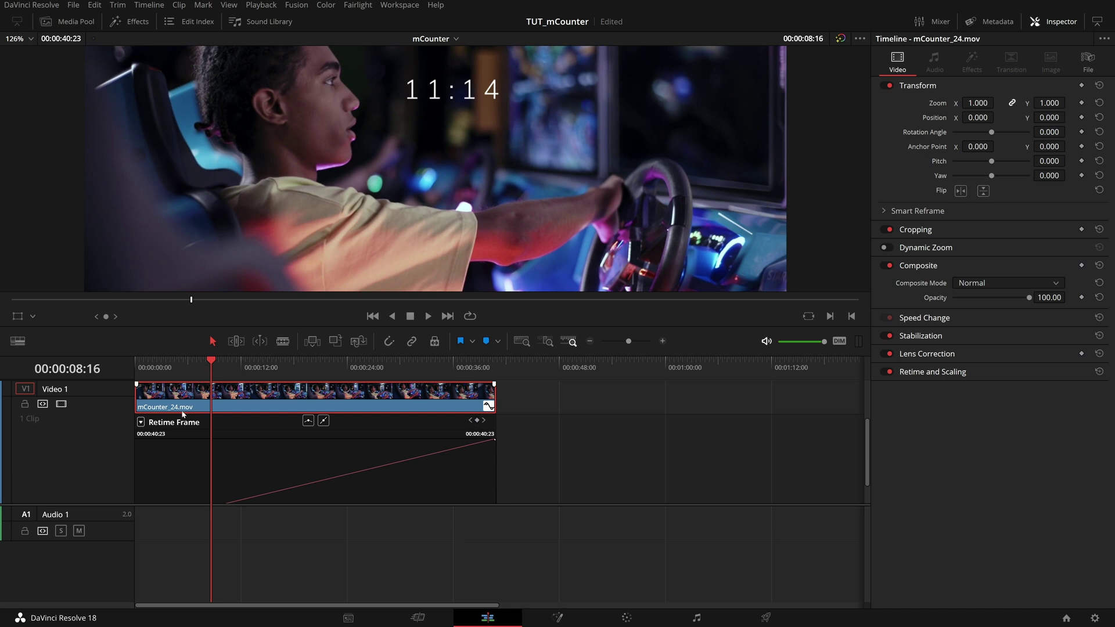
Show the clip's Retime Speed curve, hide its Retime Frame curve, and enlarge the video track area around it.
click(141, 422)
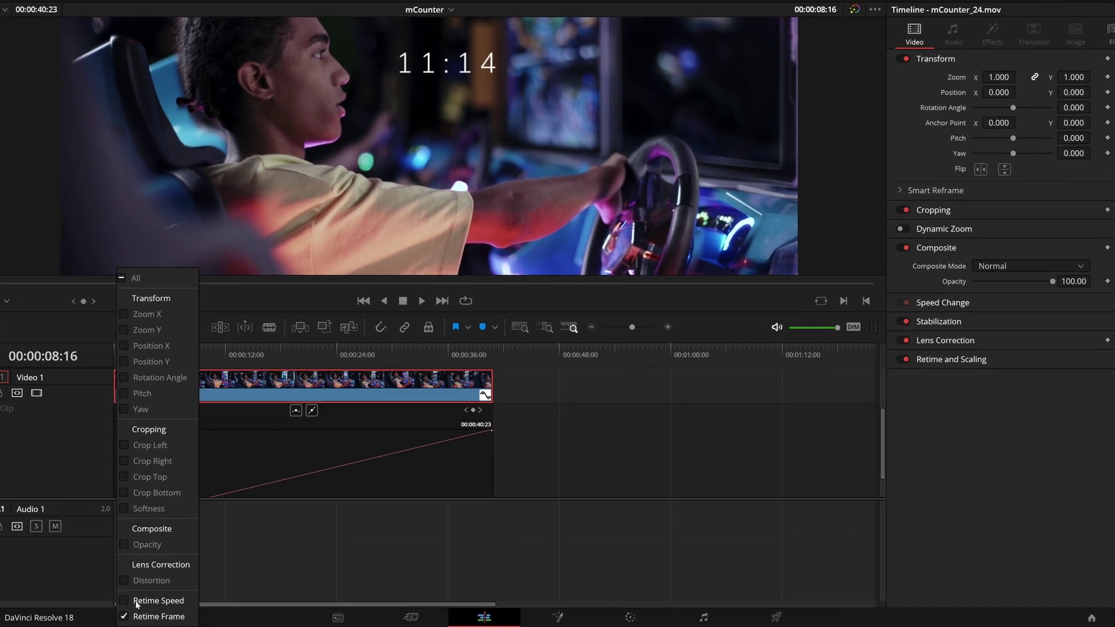
click(177, 602)
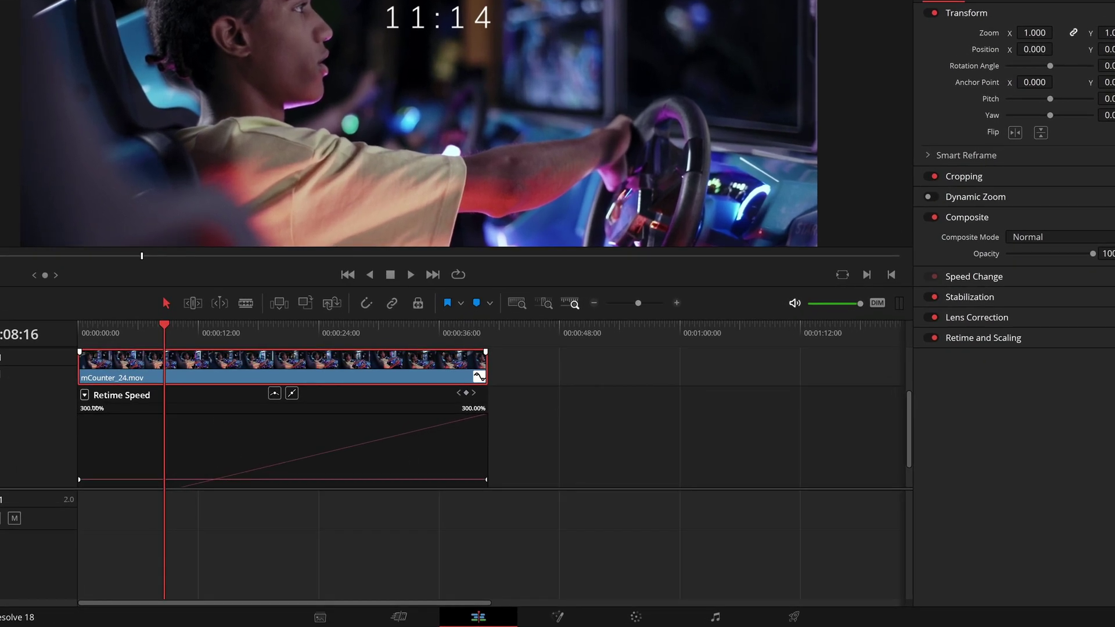
click(84, 395)
click(89, 617)
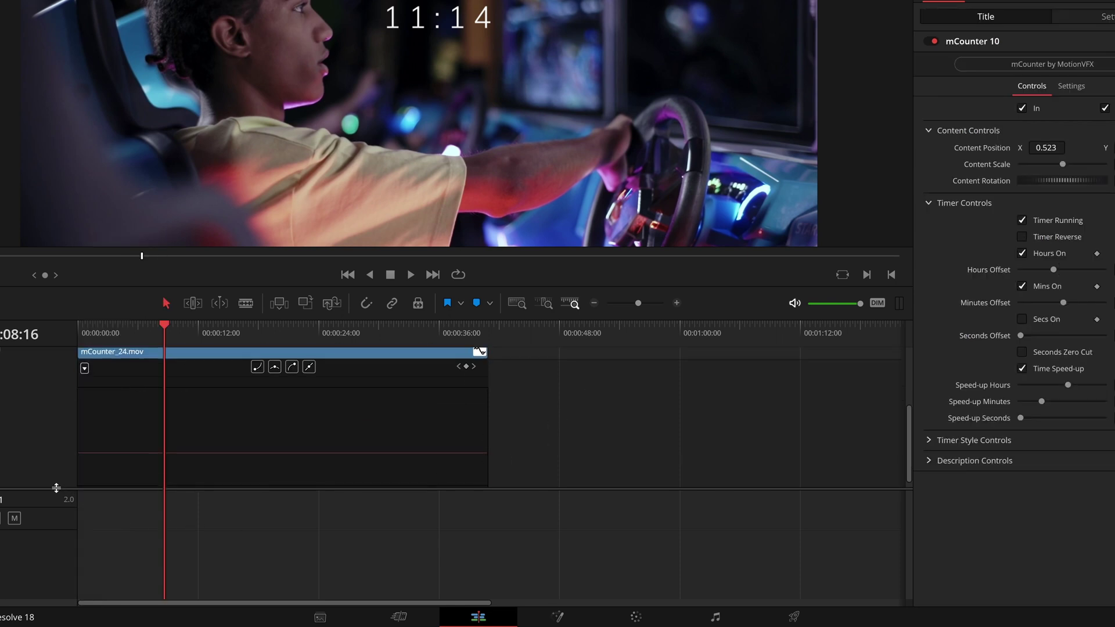
drag(56, 489, 51, 580)
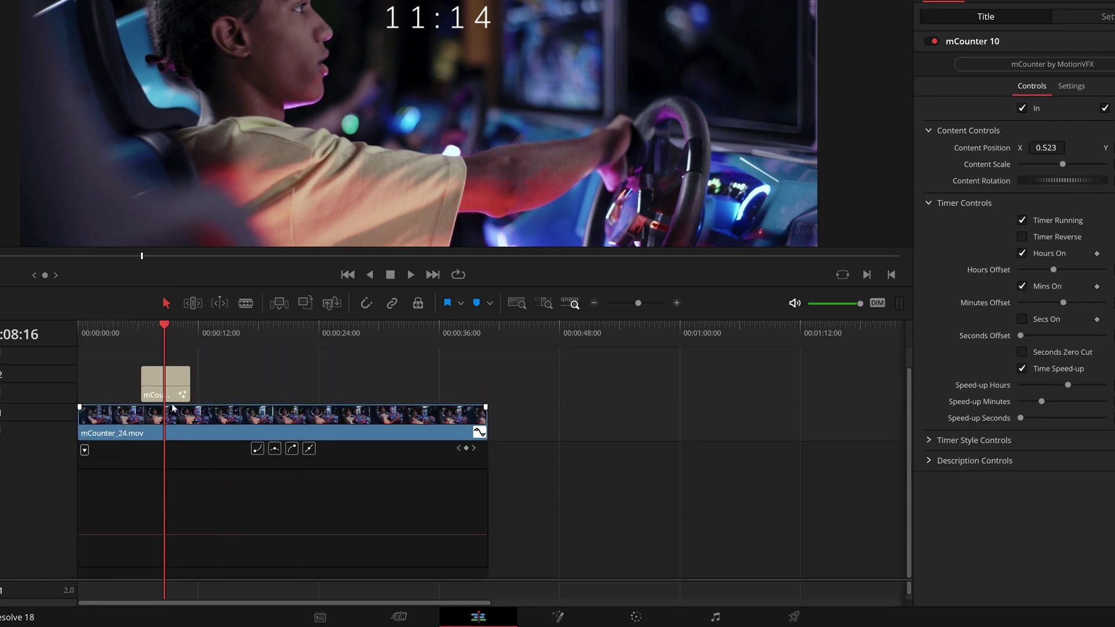
Add Retime Speed keyframes to mCounter_24.mov at the start and end of the mCounter 10 title, at 6:08 and 11:00.
drag(159, 329, 153, 330)
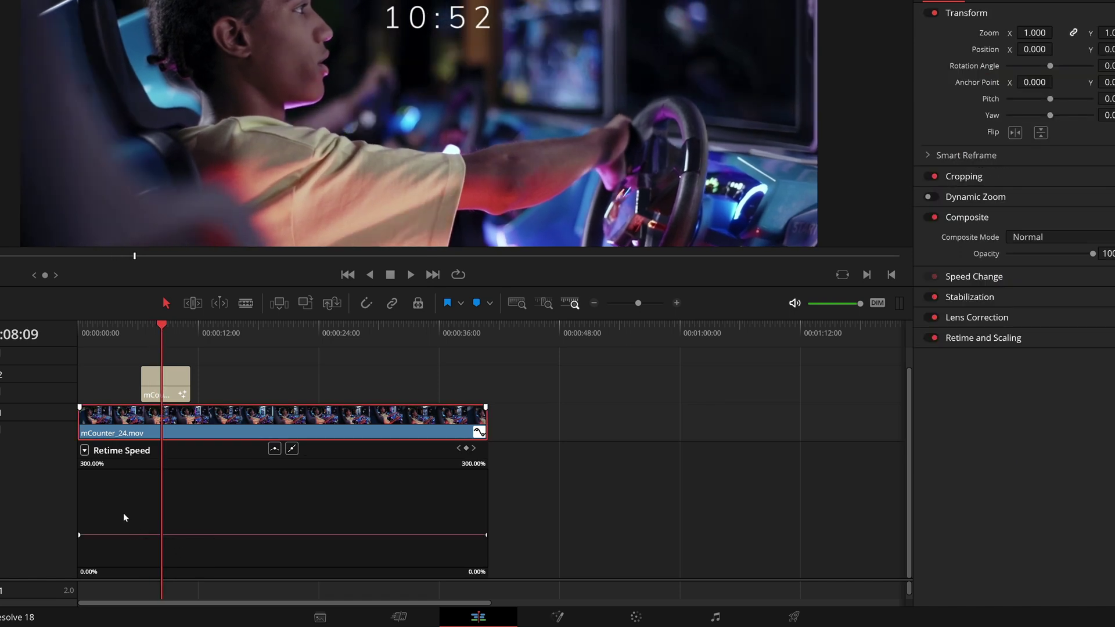
drag(161, 335, 141, 343)
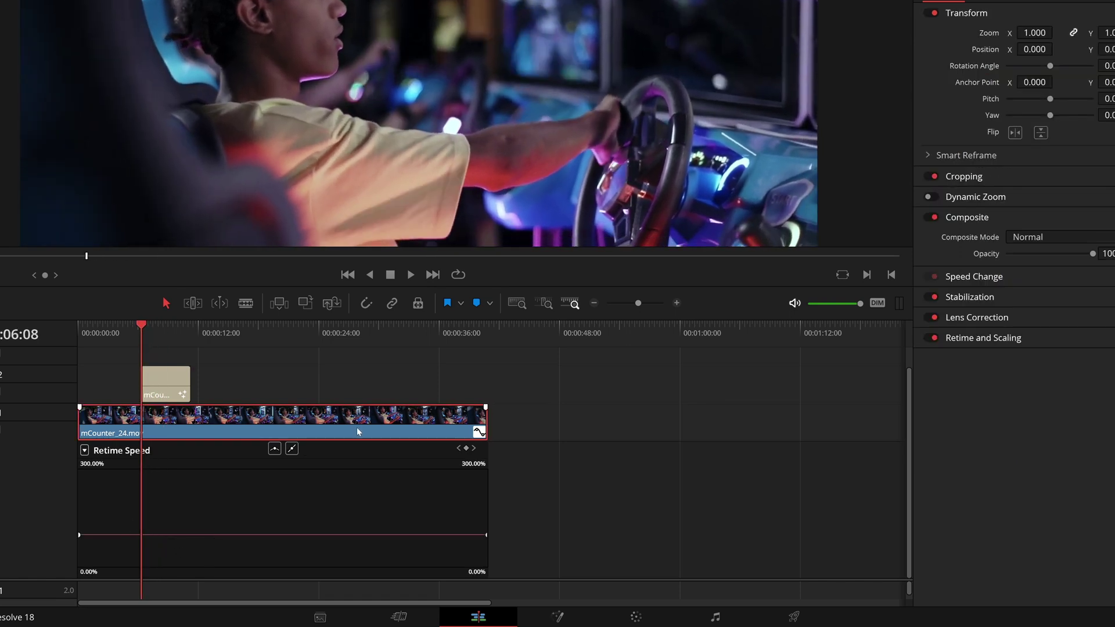
click(465, 450)
drag(143, 329, 188, 347)
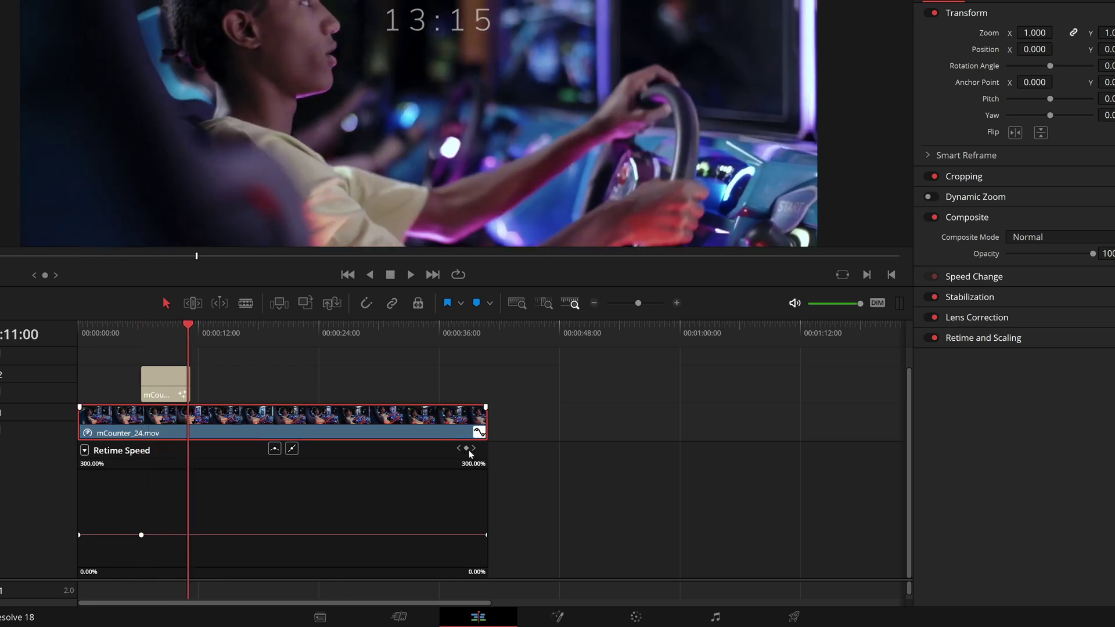
click(469, 450)
Raise the clip's speed between the two keyframes through to the title's end, and smooth both speed transitions.
drag(169, 535, 169, 478)
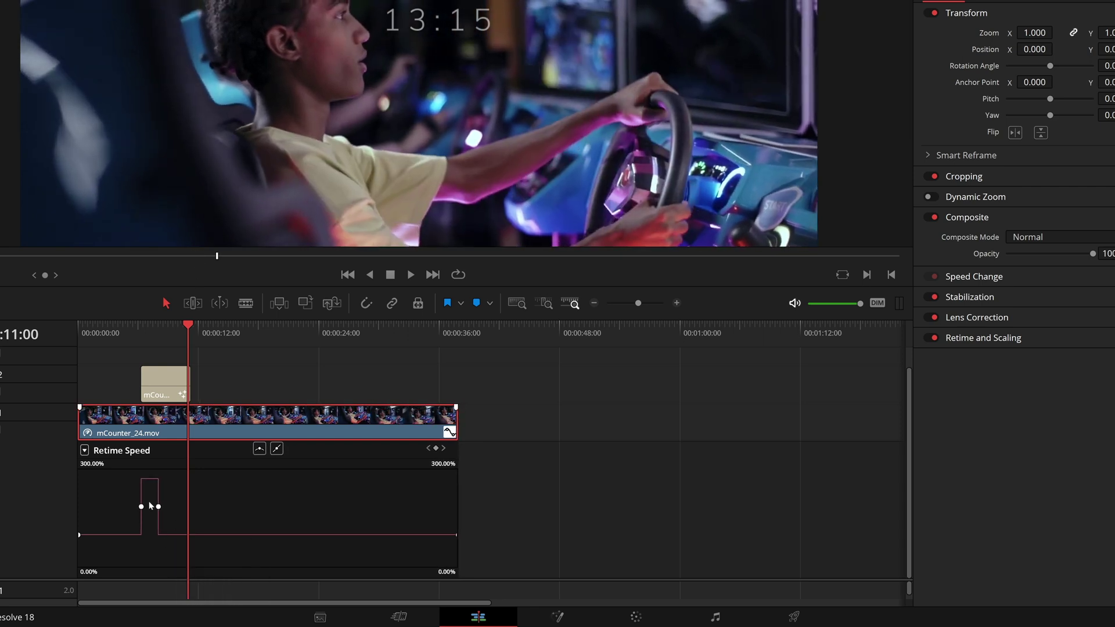
drag(158, 507, 187, 507)
mouse_move(165, 480)
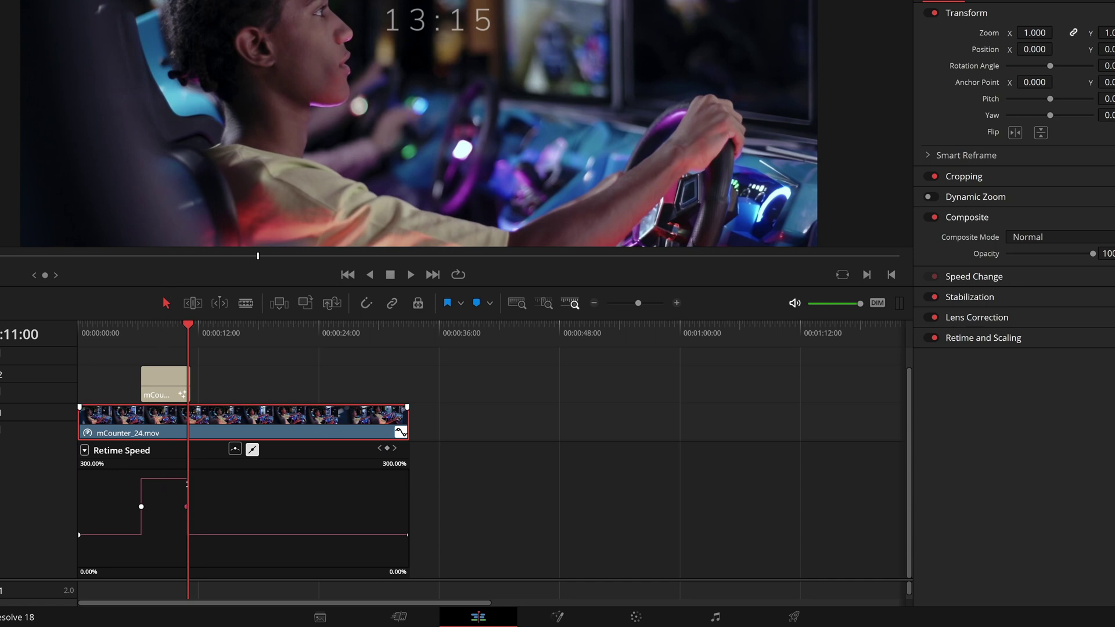
click(235, 450)
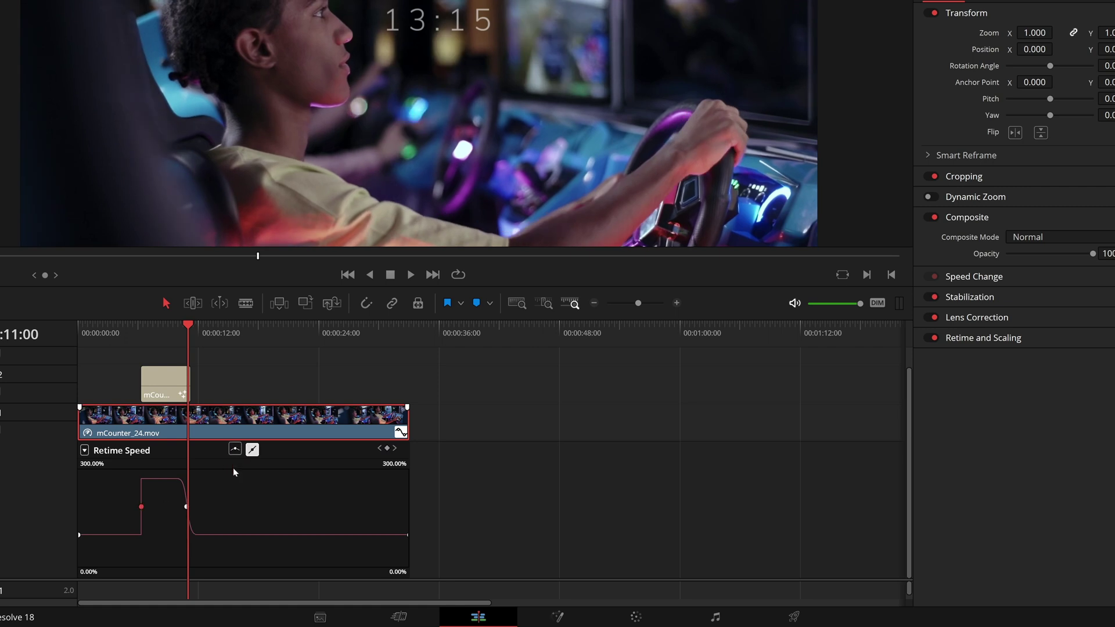
click(236, 450)
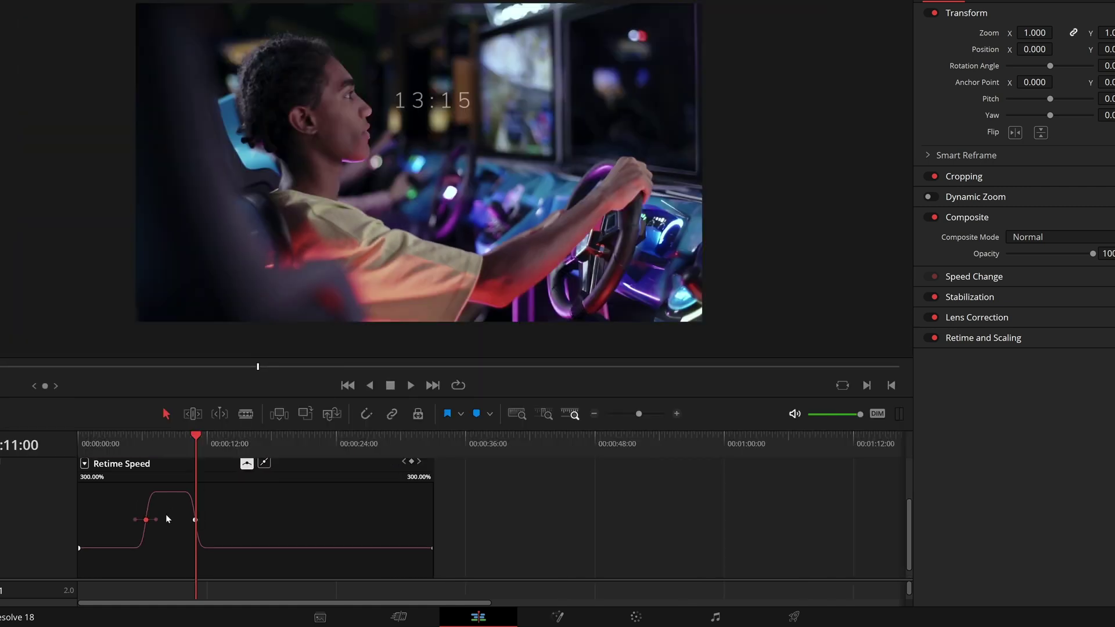
Play the speed-ramped clip with the mCounter 10 timer and scrub back over the title.
scroll(389, 504, up, 2)
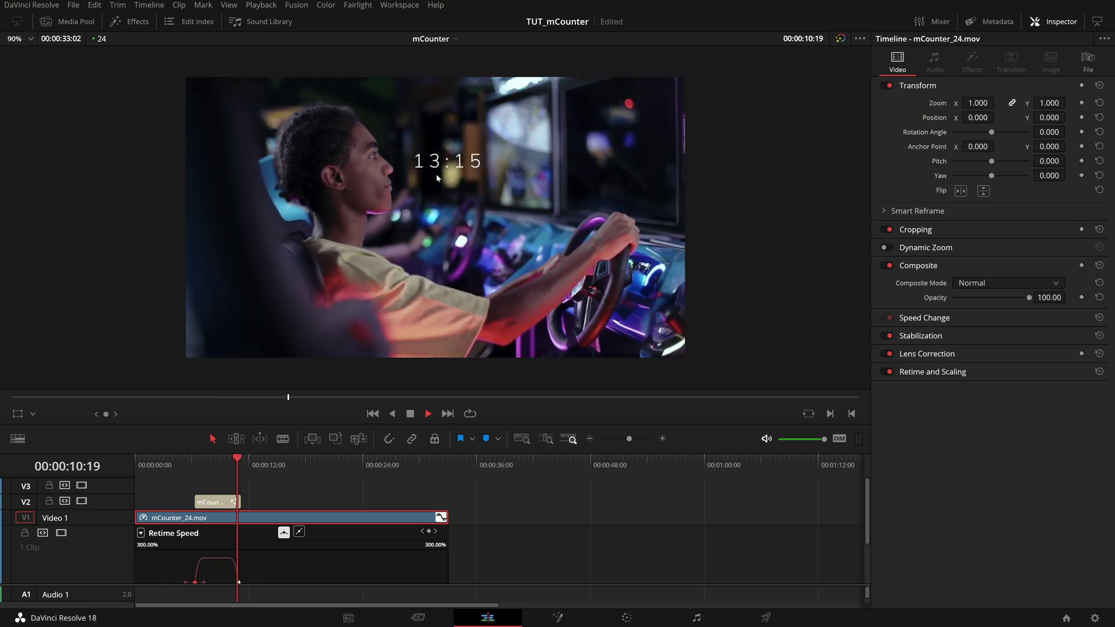
key(space)
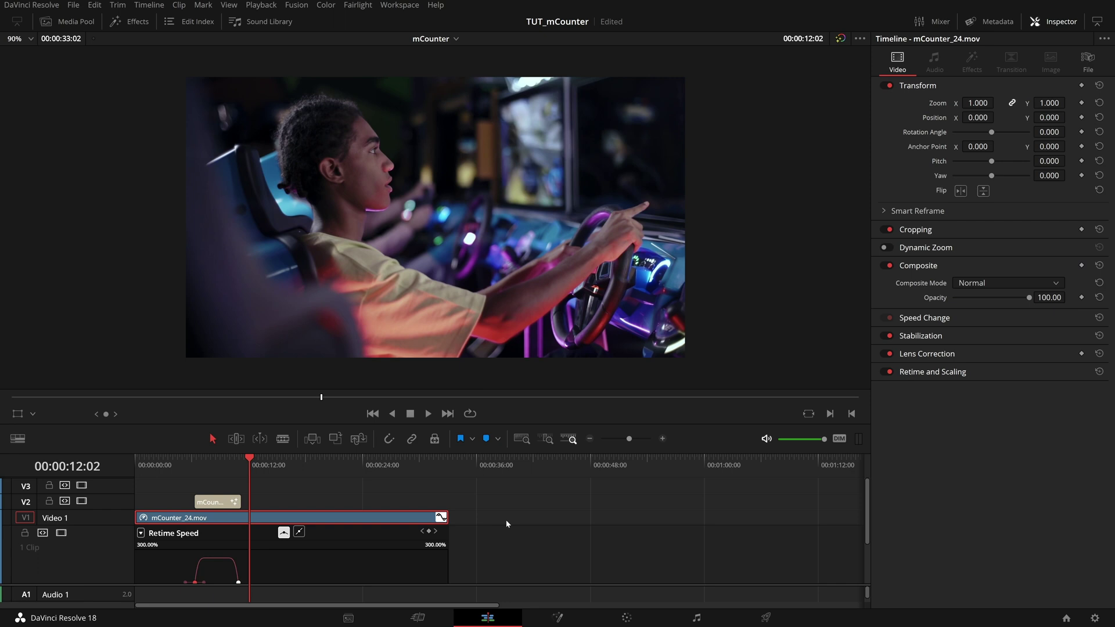
mouse_move(231, 466)
mouse_down()
mouse_move(204, 470)
mouse_move(228, 474)
mouse_up()
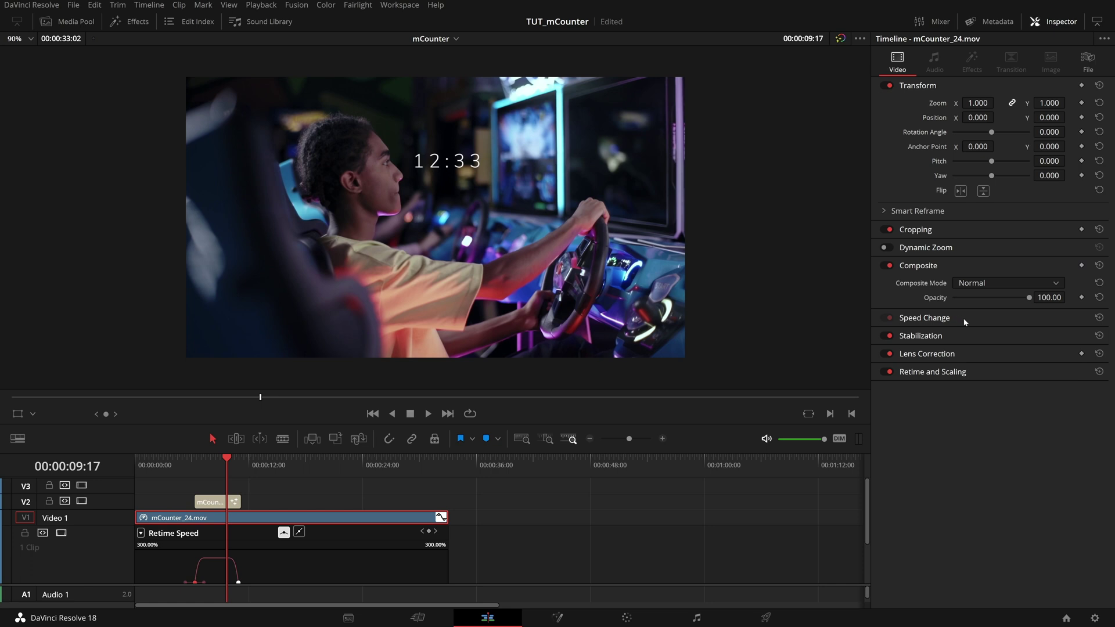
Reset the Speed Change settings of mCounter_24.mov and close its retime curve.
click(925, 318)
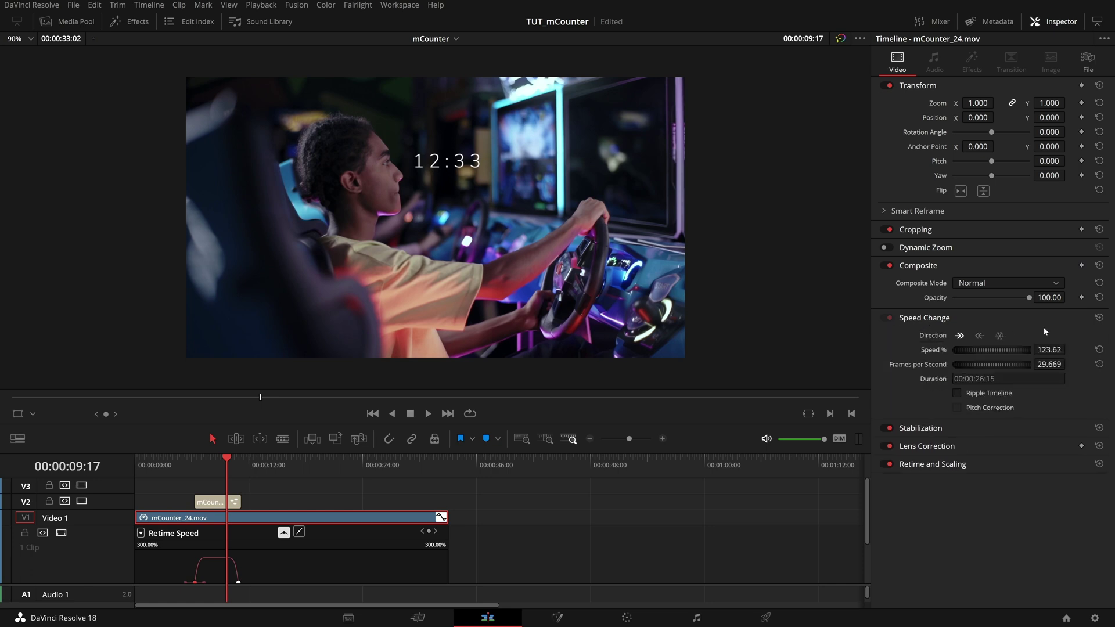
click(1100, 317)
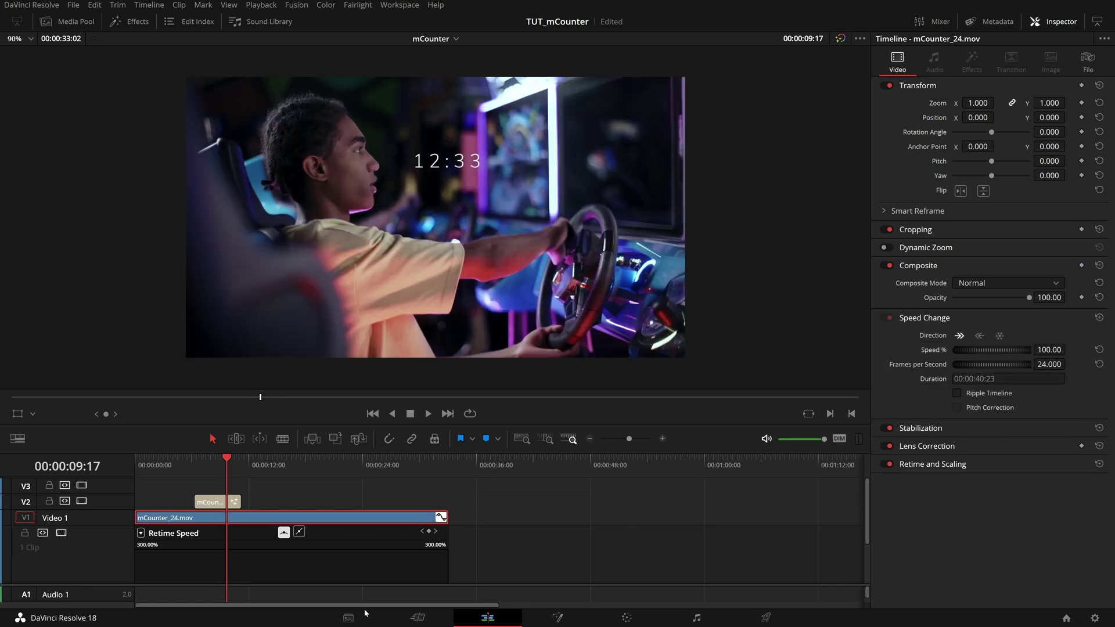
scroll(308, 552, down, 1)
scroll(339, 537, up, 1)
click(442, 518)
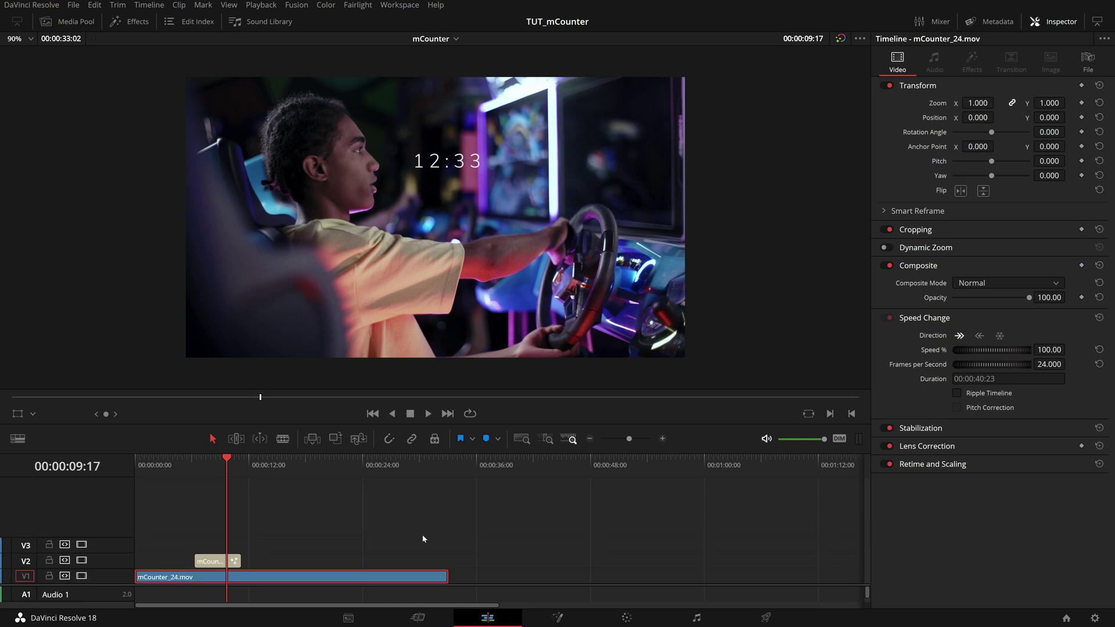
Replace the mCounter 10 title on Video 2 with the mCounter 16 title.
scroll(233, 546, up, 3)
scroll(232, 546, down, 4)
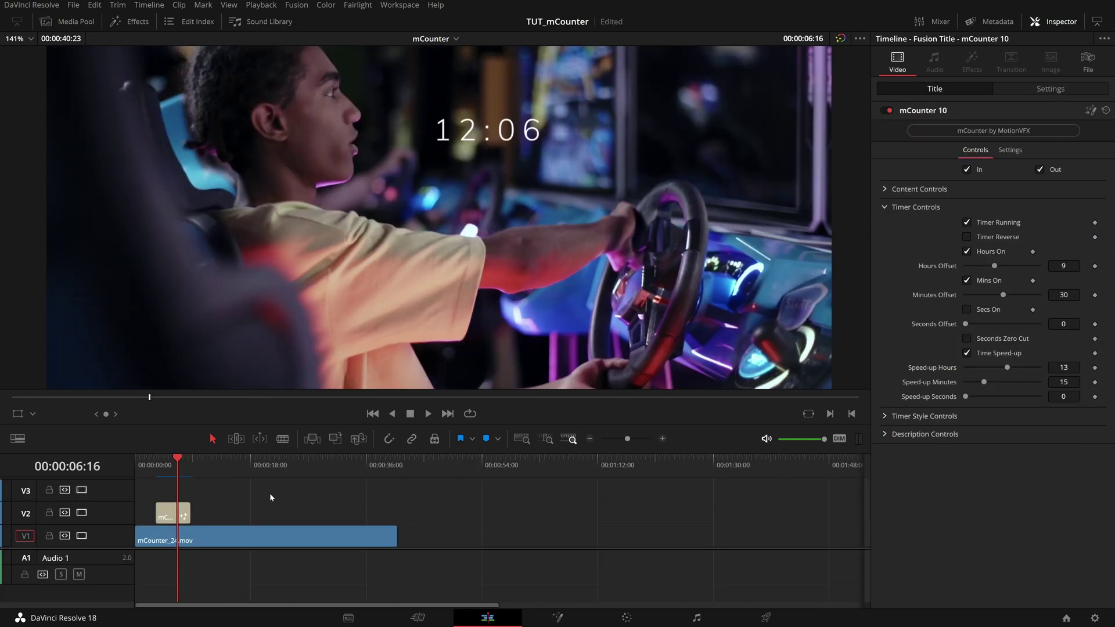
drag(271, 498, 158, 518)
key(Delete)
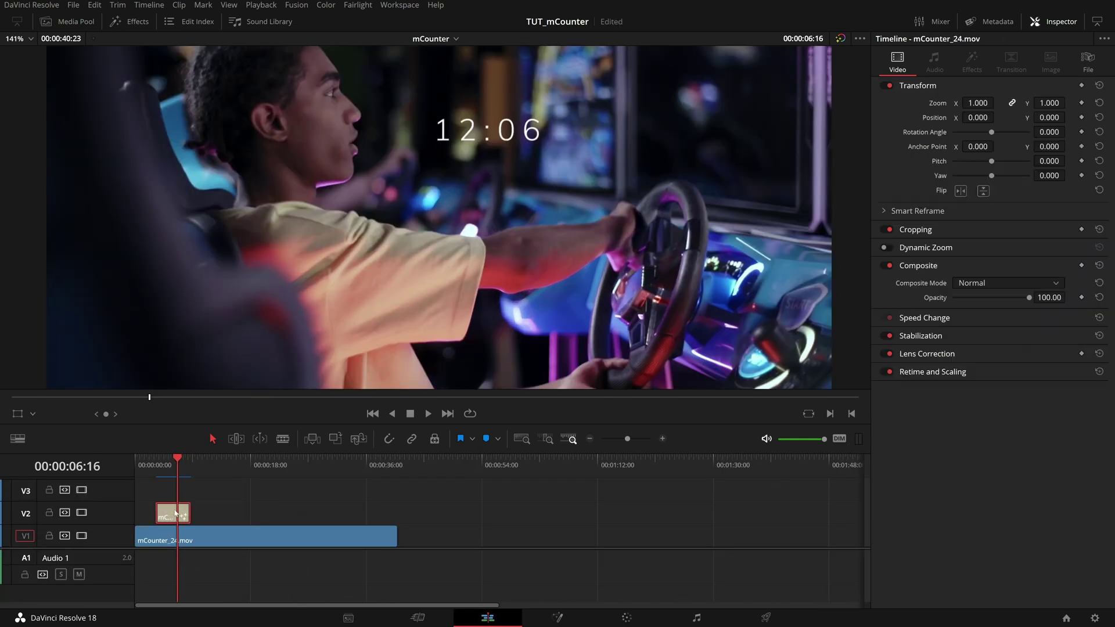
click(126, 23)
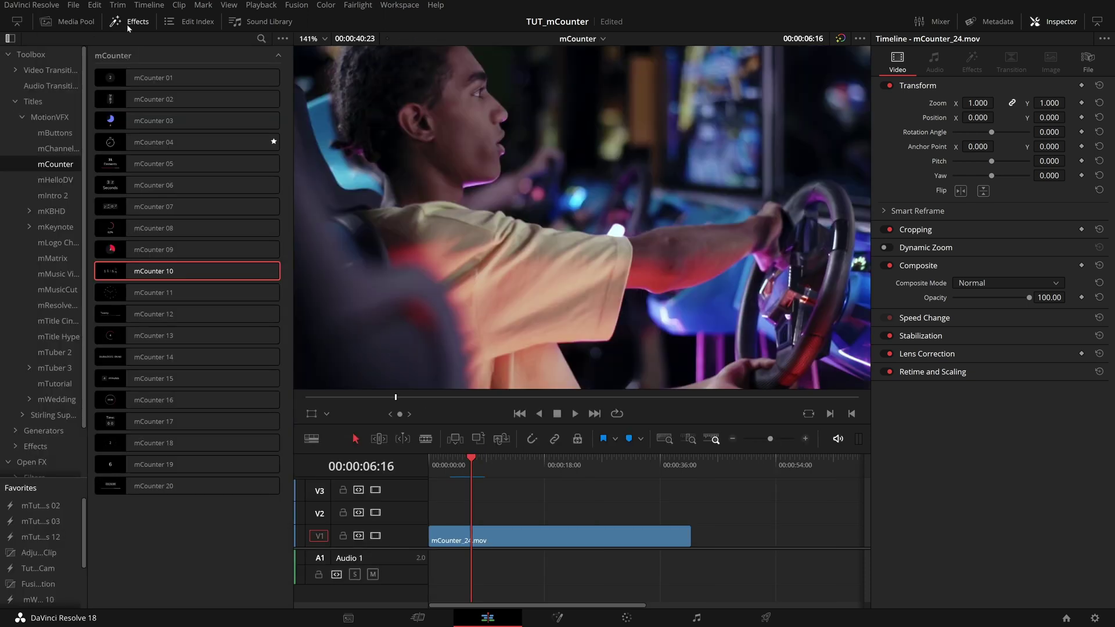
drag(180, 399, 449, 518)
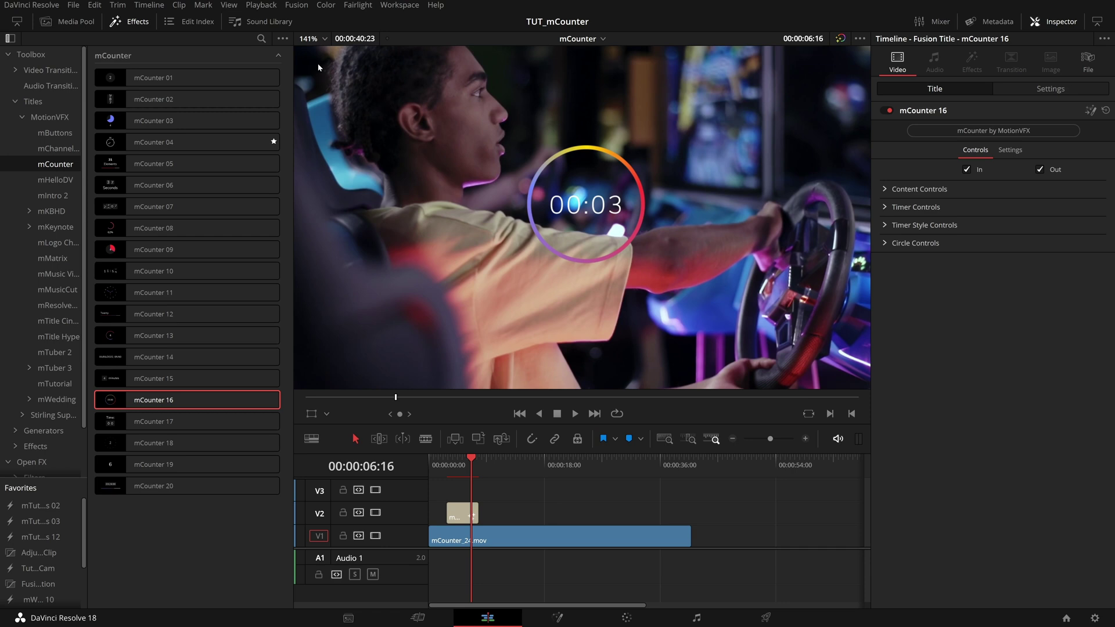
click(125, 21)
Play the mCounter 16 title from its start to preview the ring timer.
drag(174, 472, 155, 479)
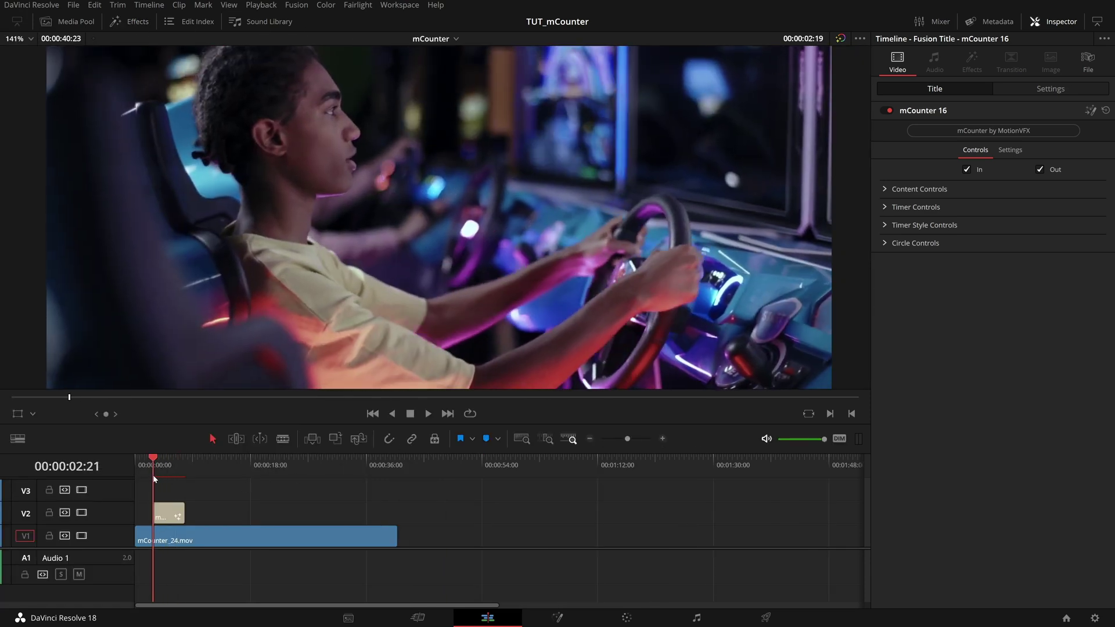
key(space)
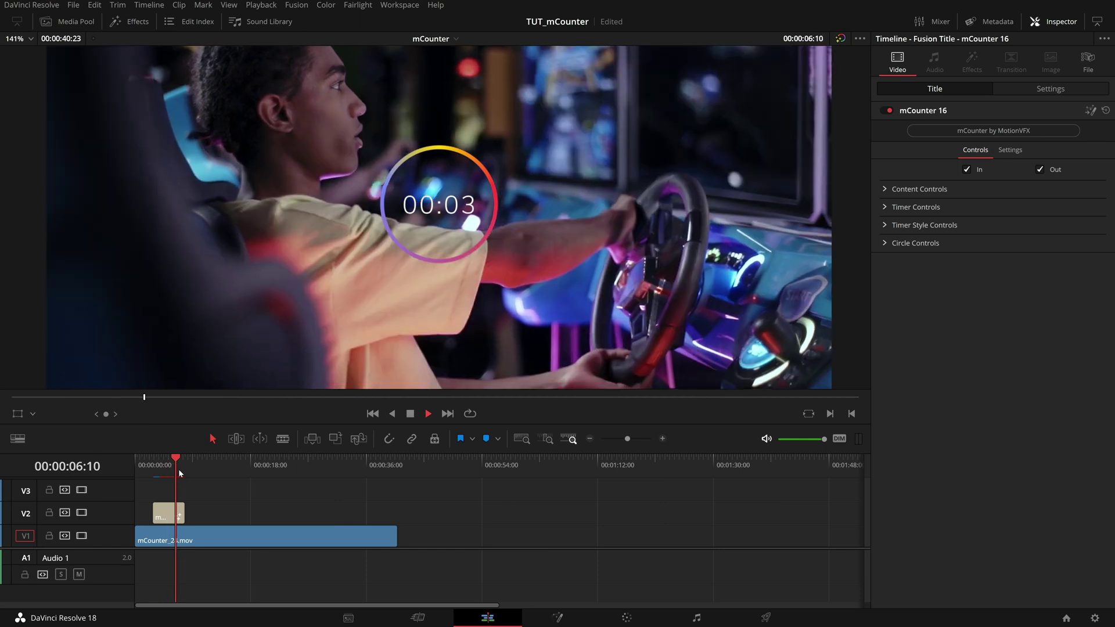
key(space)
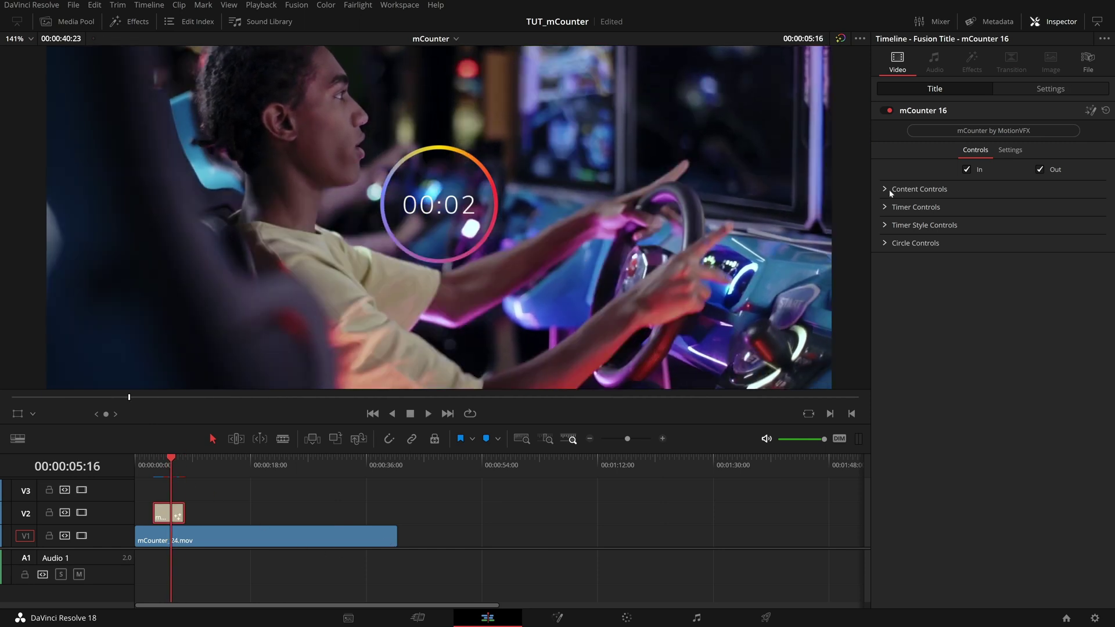
Move the mCounter 16 title to about X 0.102, Y 0.188 and extend its end to about 21 seconds on the timeline.
click(886, 189)
drag(988, 205, 1084, 204)
scroll(483, 293, down, 5)
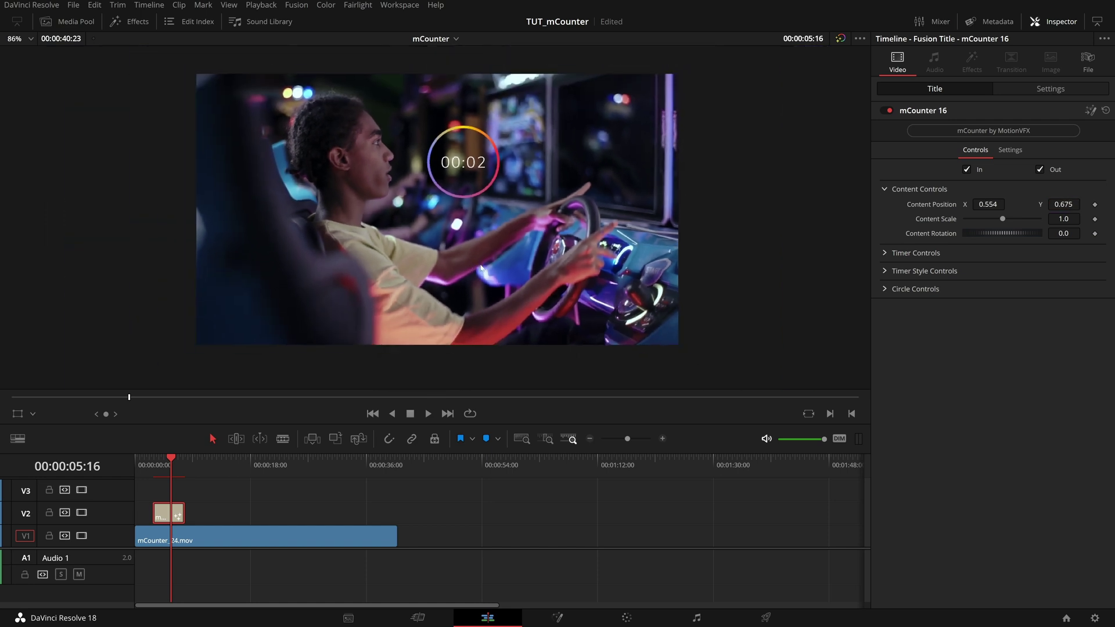
scroll(483, 293, up, 1)
drag(988, 205, 720, 204)
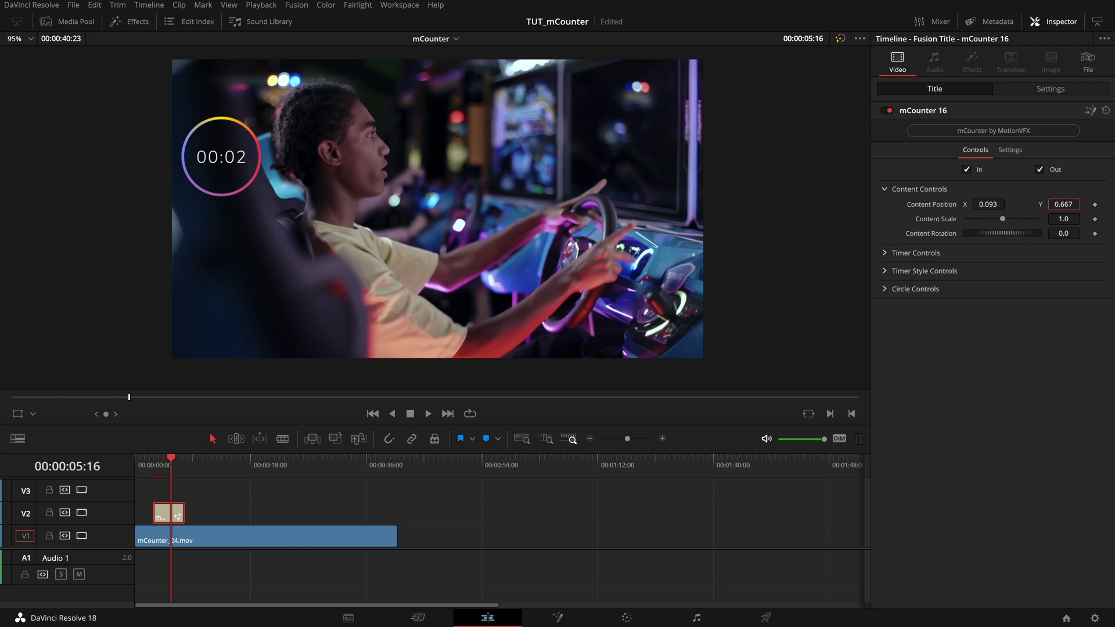
drag(1064, 204, 1036, 204)
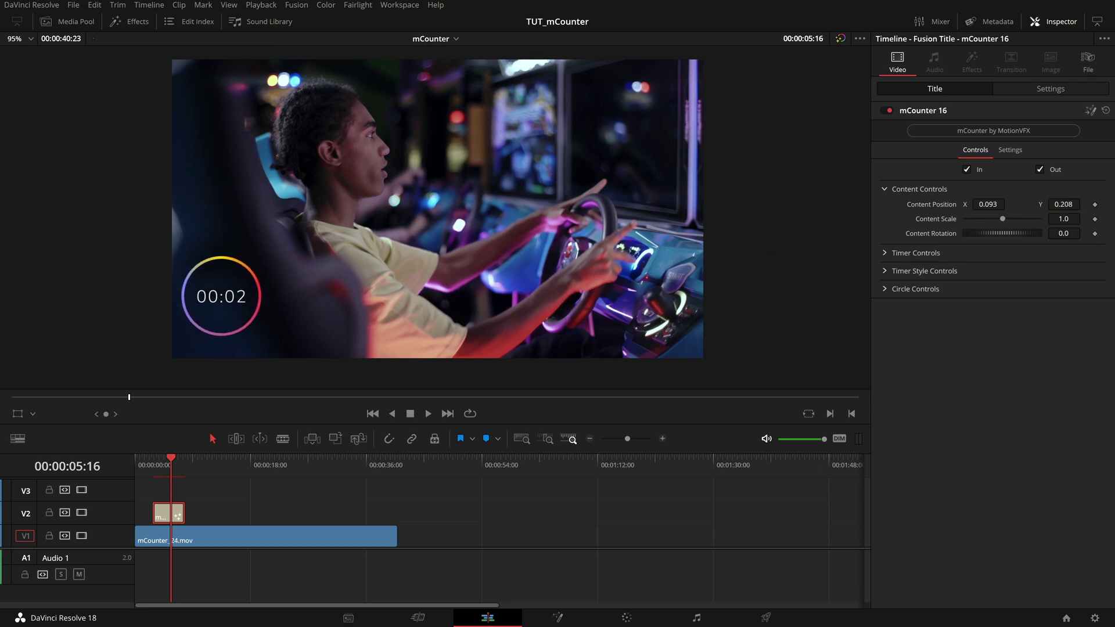
drag(1064, 205, 993, 205)
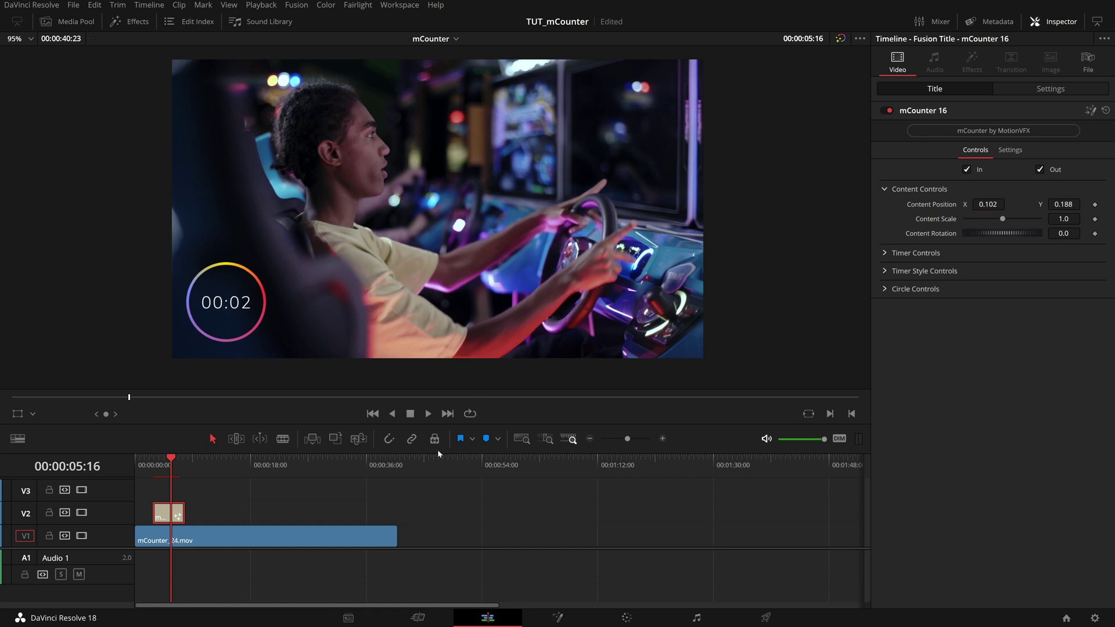
drag(184, 514, 271, 511)
drag(171, 473, 245, 491)
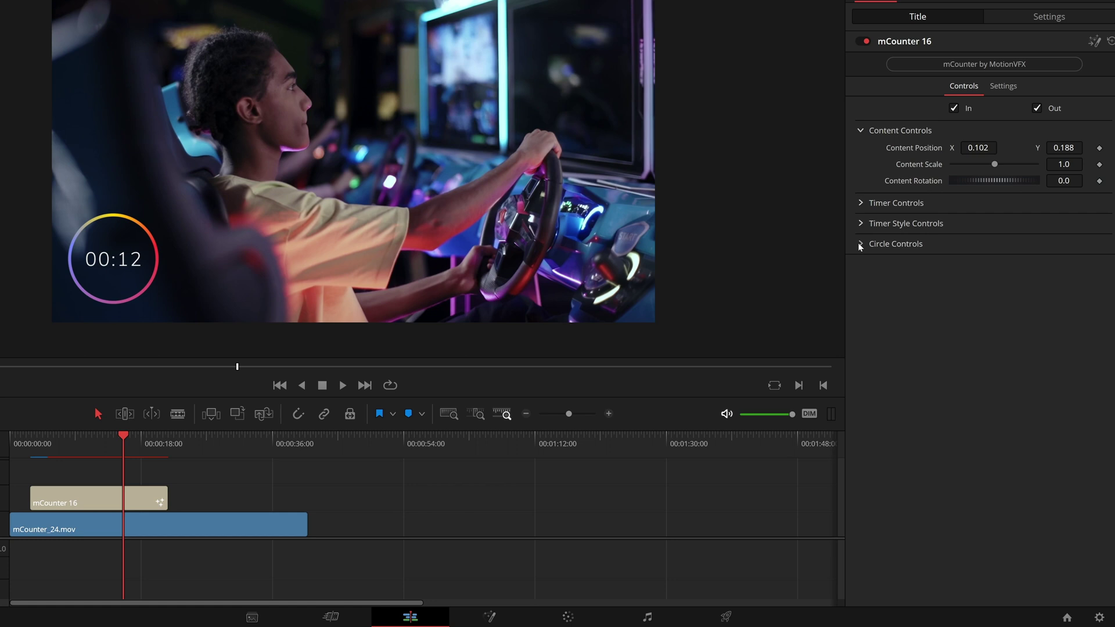
Turn the circle around the mCounter 16 timer off and on again, and enable its Fill.
click(860, 244)
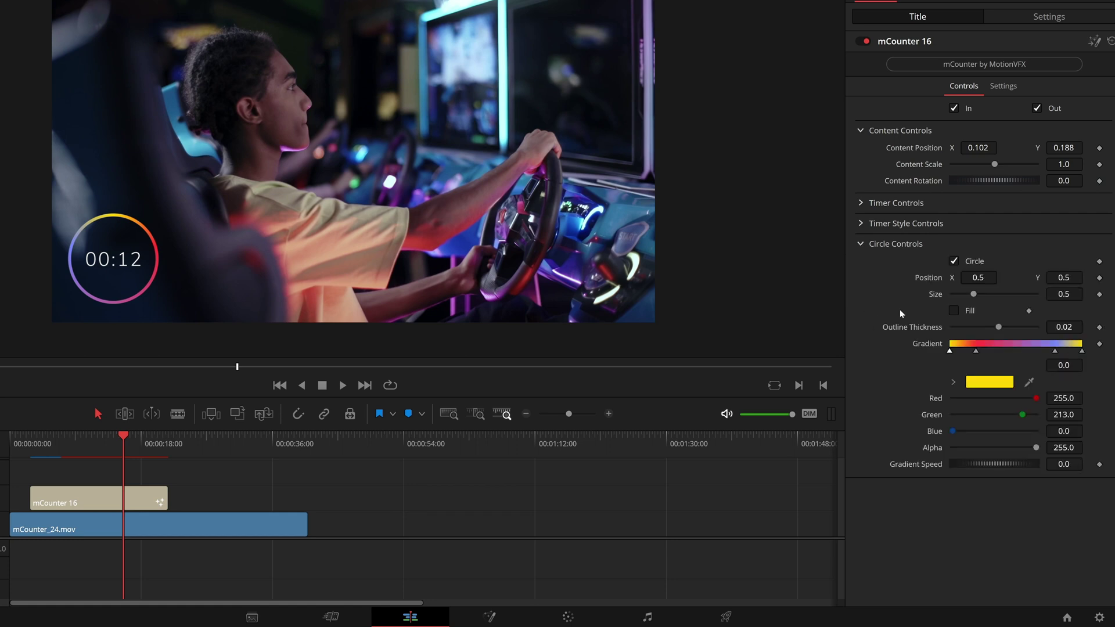
click(954, 260)
click(955, 261)
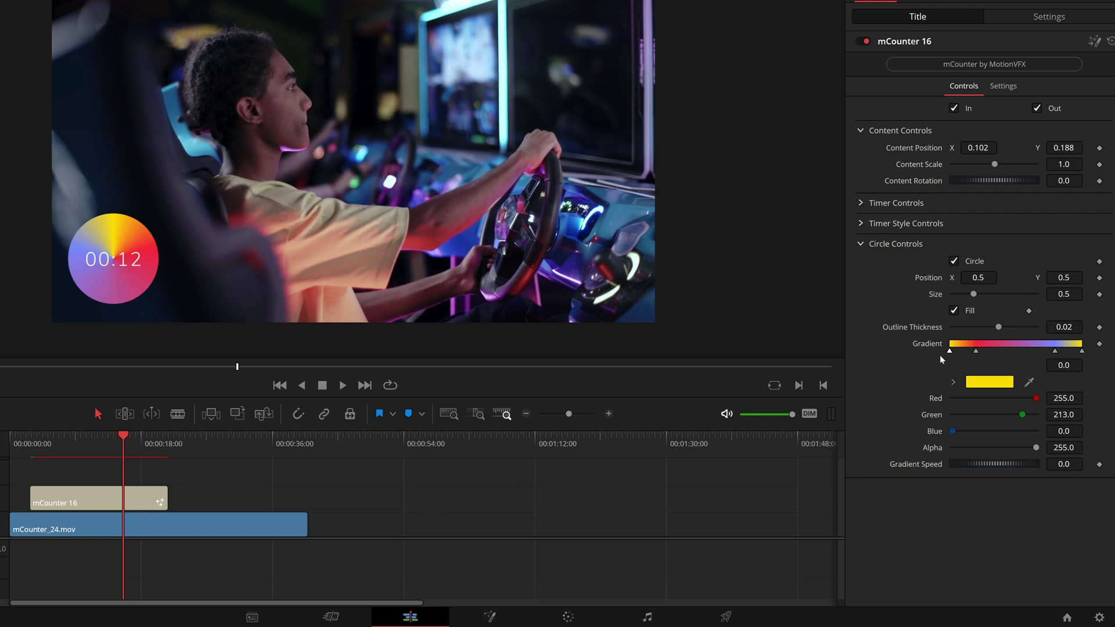
Disable the Fill of the mCounter 16 circle and set its outline thickness to 0.06.
click(955, 311)
drag(1000, 329, 1009, 328)
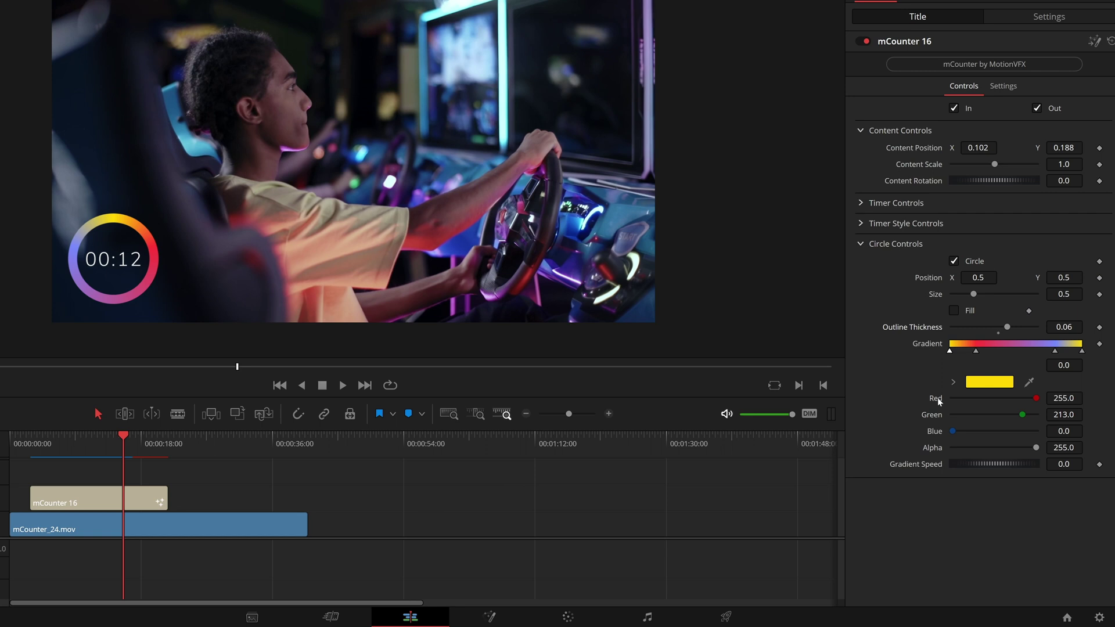
Recolor the circle's gradient by shifting the red stop, moving the blue stop to about 0.562, and adding a green stop between blue and yellow.
click(976, 351)
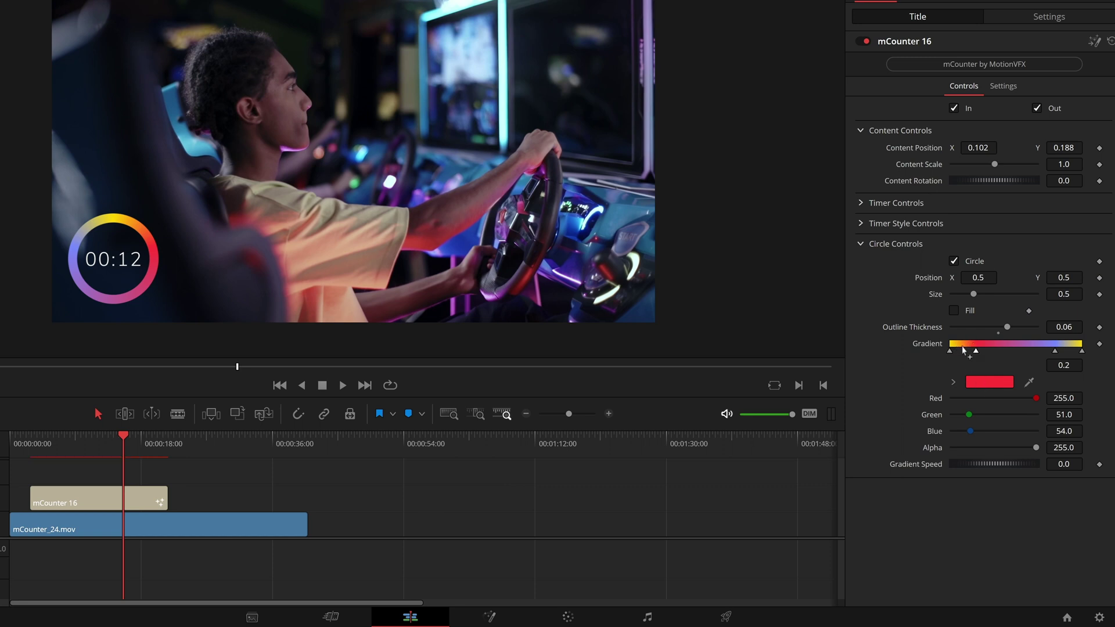
drag(979, 356, 1030, 352)
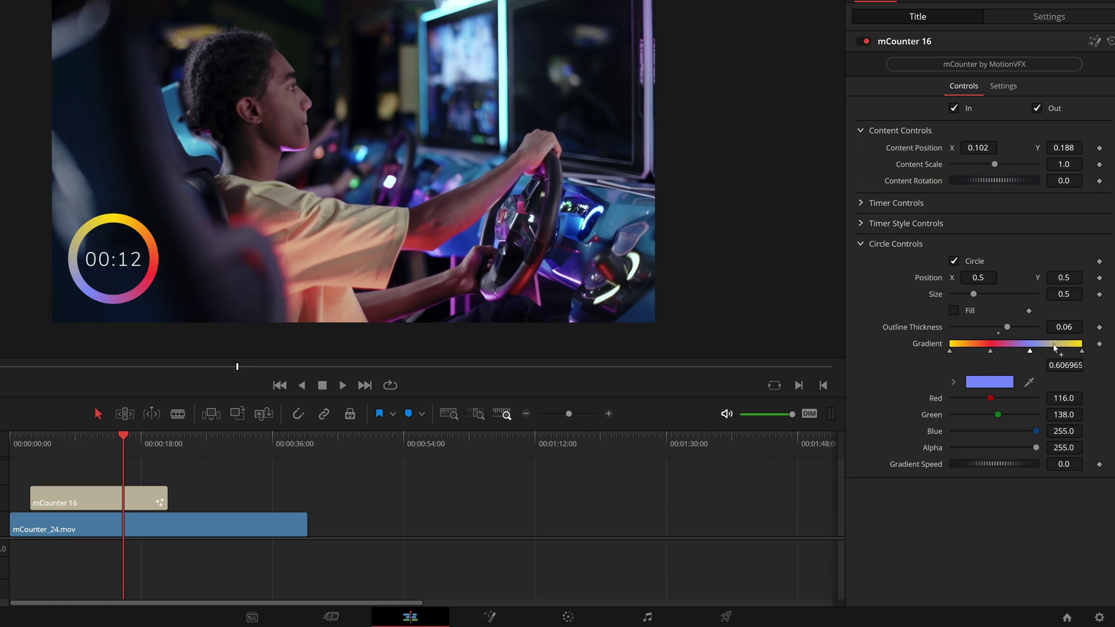
click(1054, 351)
drag(1010, 414, 967, 399)
drag(1029, 352, 1024, 351)
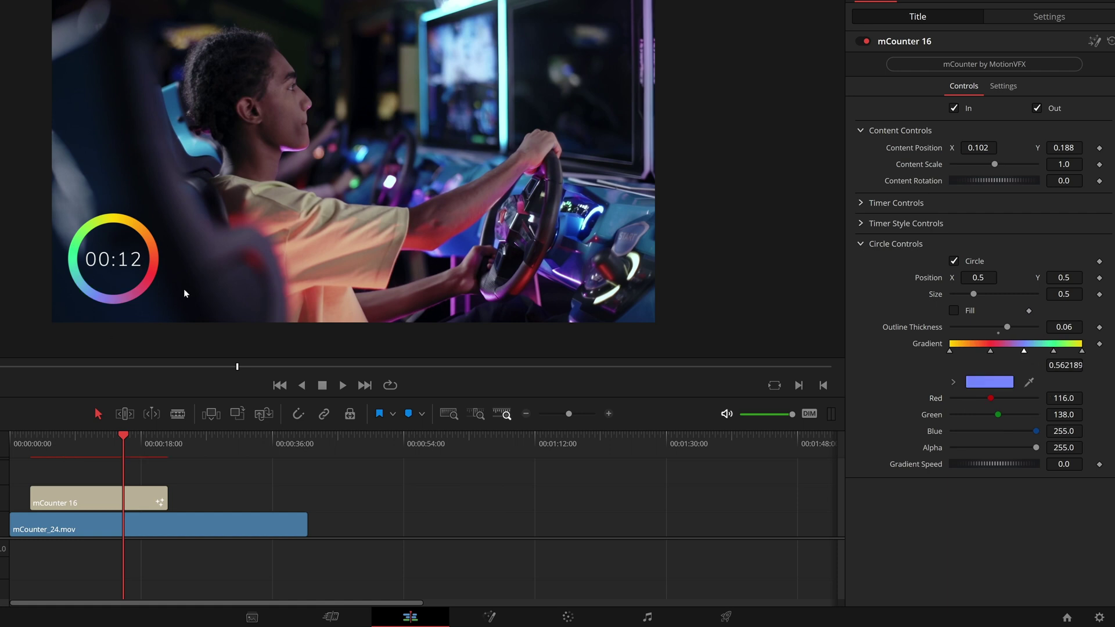
Scrub through the mCounter 16 title and enlarge the viewer image to examine the gradient ring.
drag(27, 448, 61, 449)
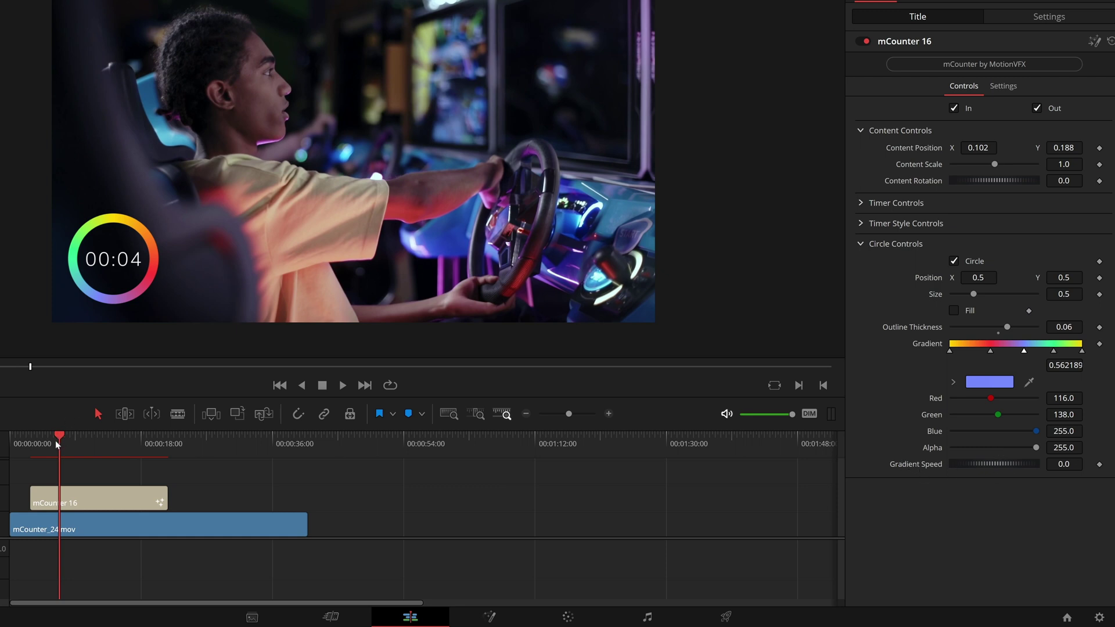
drag(56, 443, 107, 459)
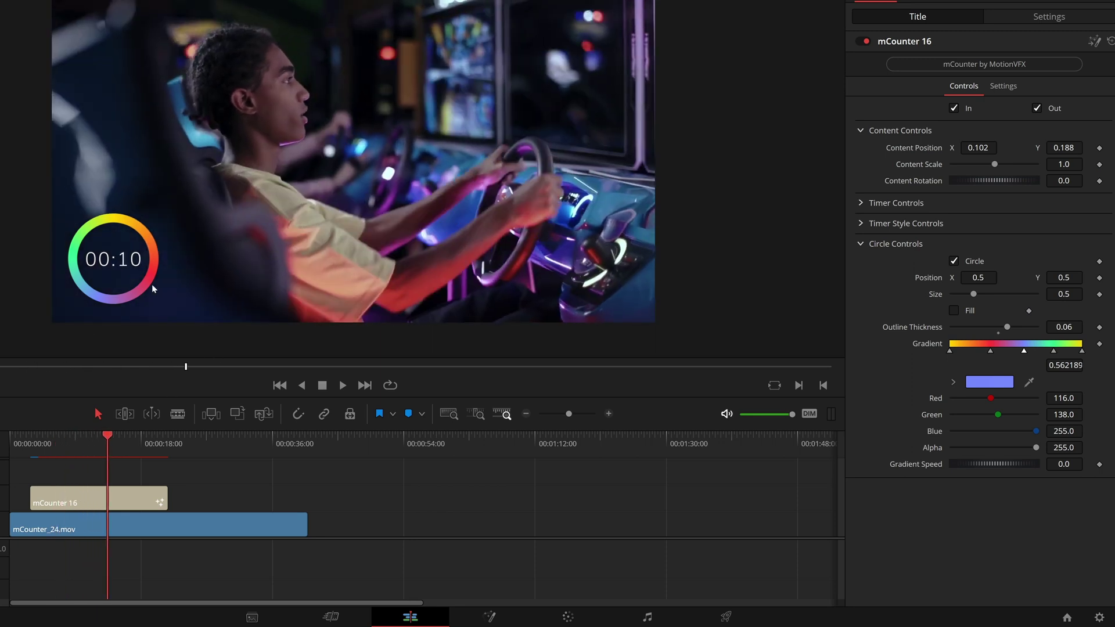
scroll(154, 286, up, 4)
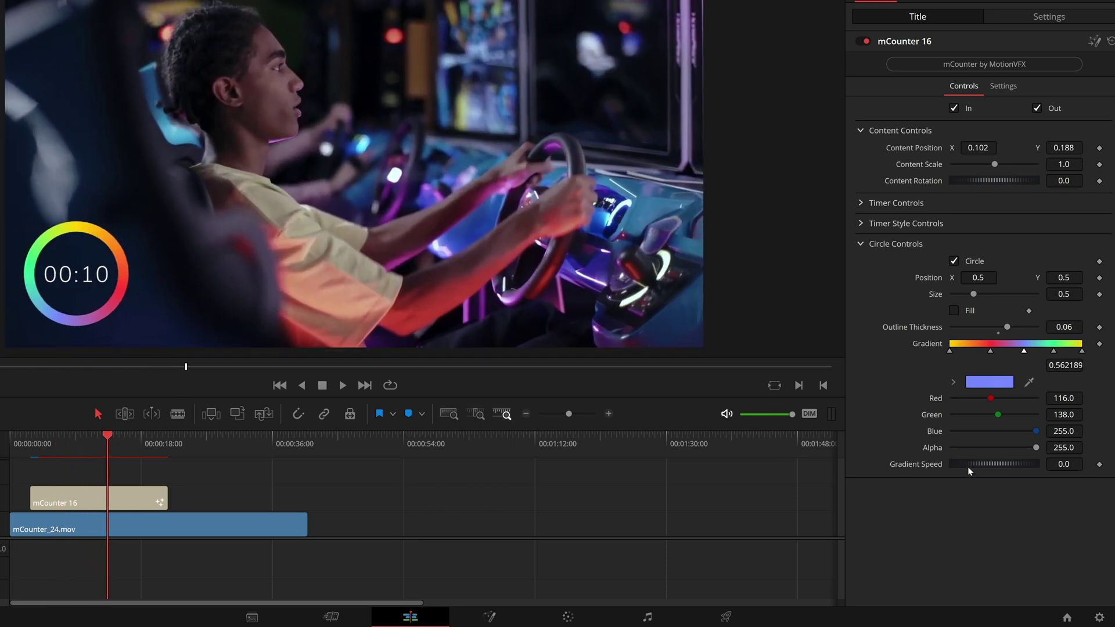
Set the circle's gradient speed to 0.812 and scrub through the title to check the color rotation.
drag(969, 471, 999, 464)
drag(47, 444, 145, 450)
click(60, 446)
drag(61, 448, 90, 483)
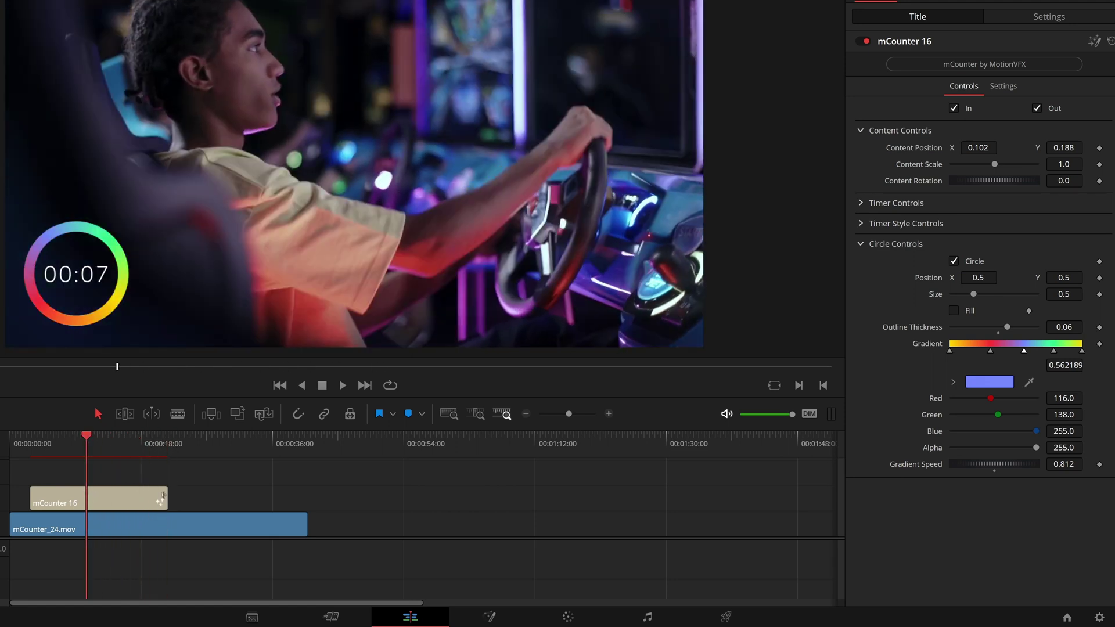
Extend the end of the mCounter 16 title to about 33 seconds and play it from its start with the title settings hidden.
drag(164, 495, 256, 498)
drag(74, 437, 118, 462)
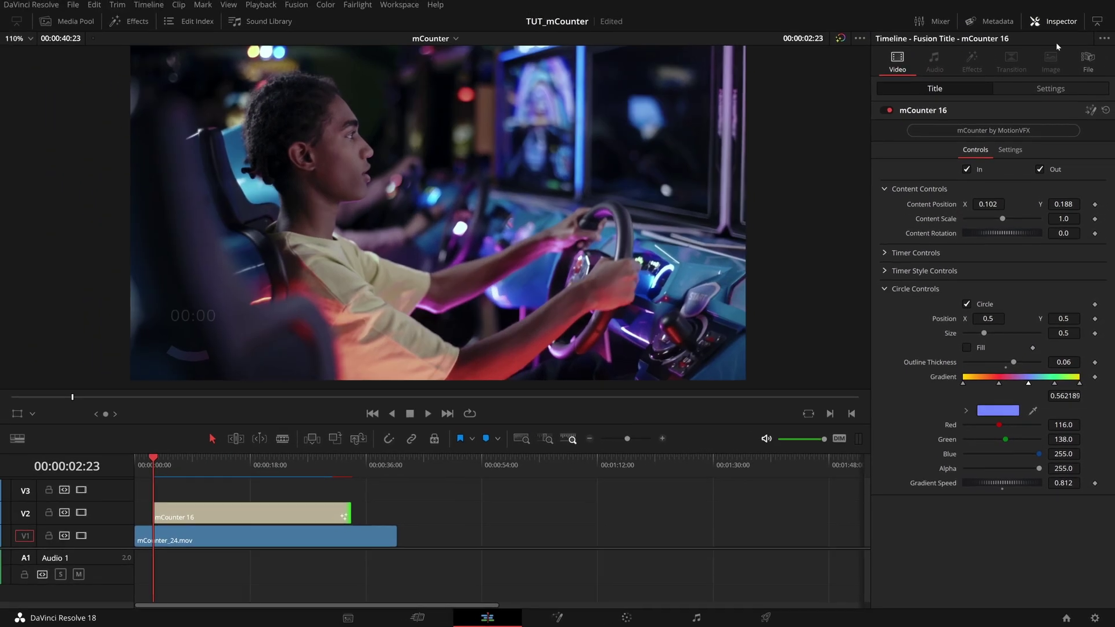
click(1053, 6)
key(space)
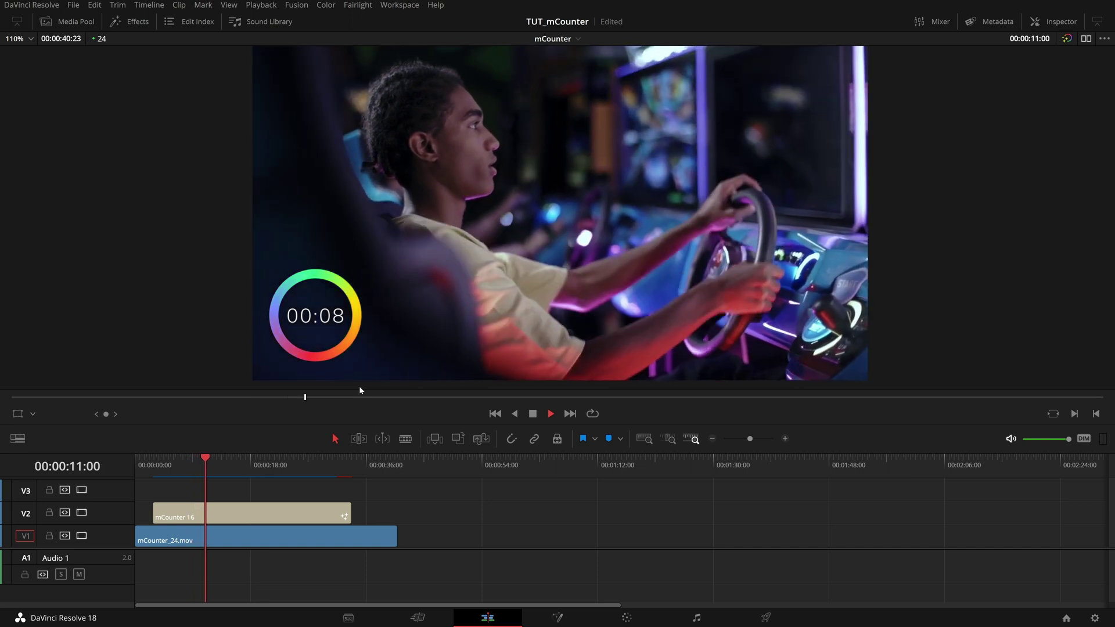
Select the mCounter 16 title on Video 2 and show its settings again.
click(226, 517)
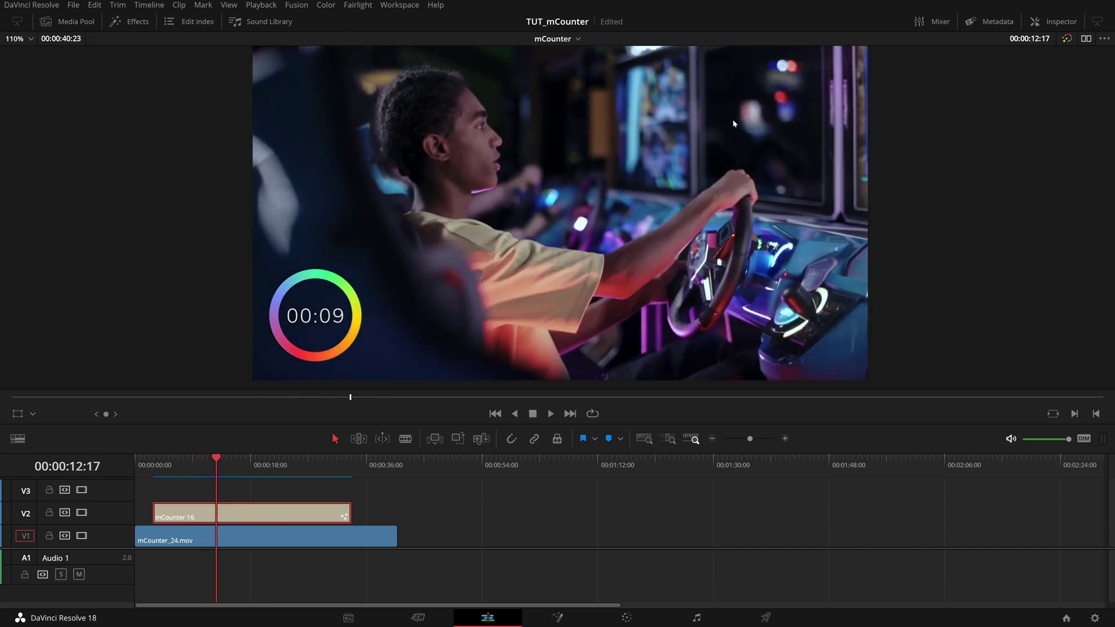
click(1034, 22)
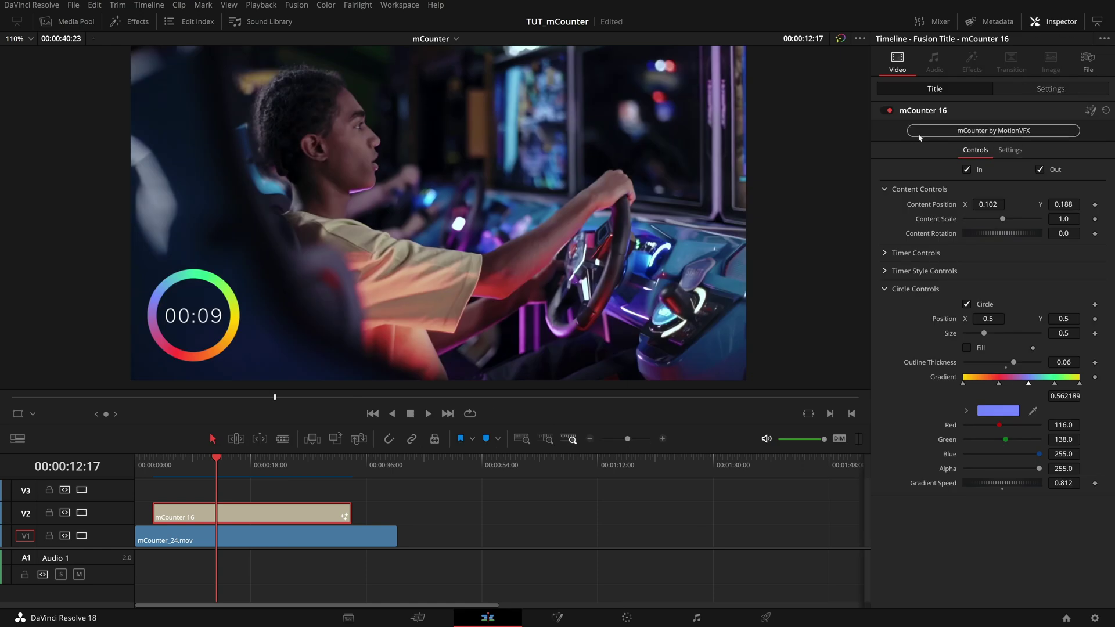